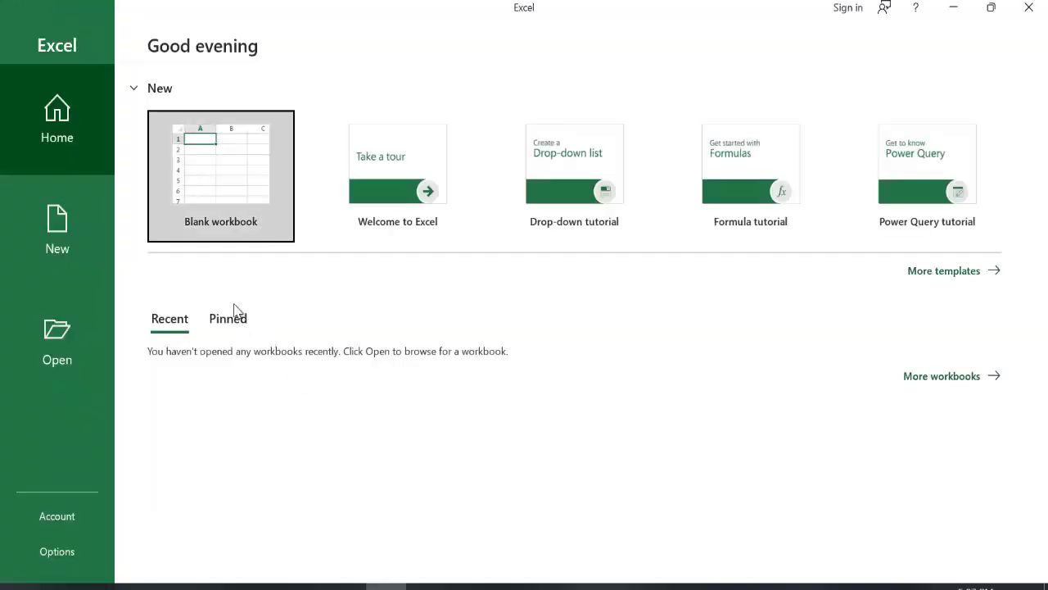
Open a blank workbook, Book1, from the Excel start screen.
left_click(247, 199)
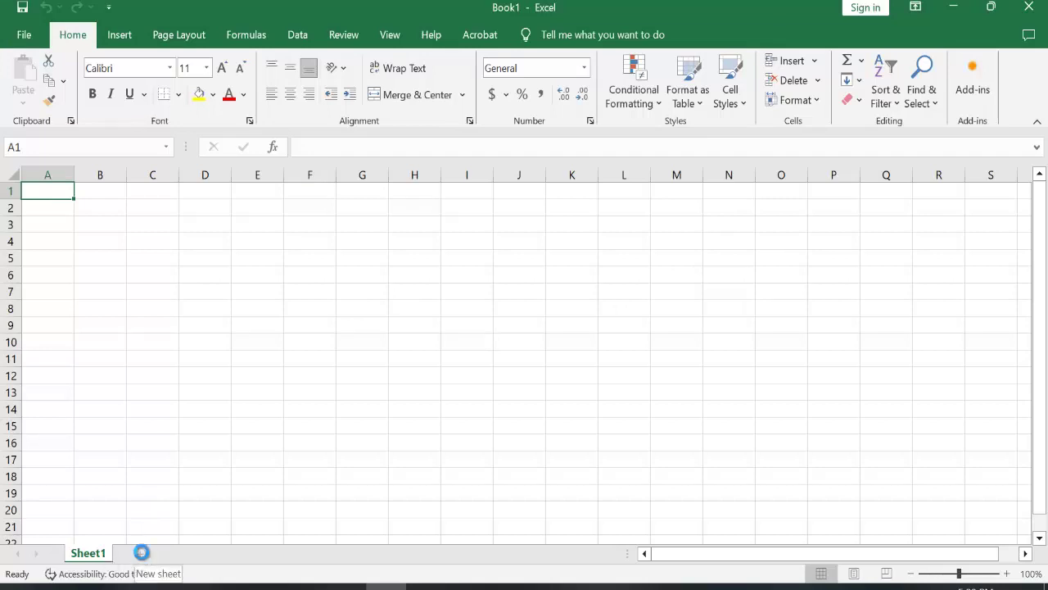
Add Sheet2, then select all cells and click B4, B2, B5 and E2 to show their addresses.
left_click(142, 550)
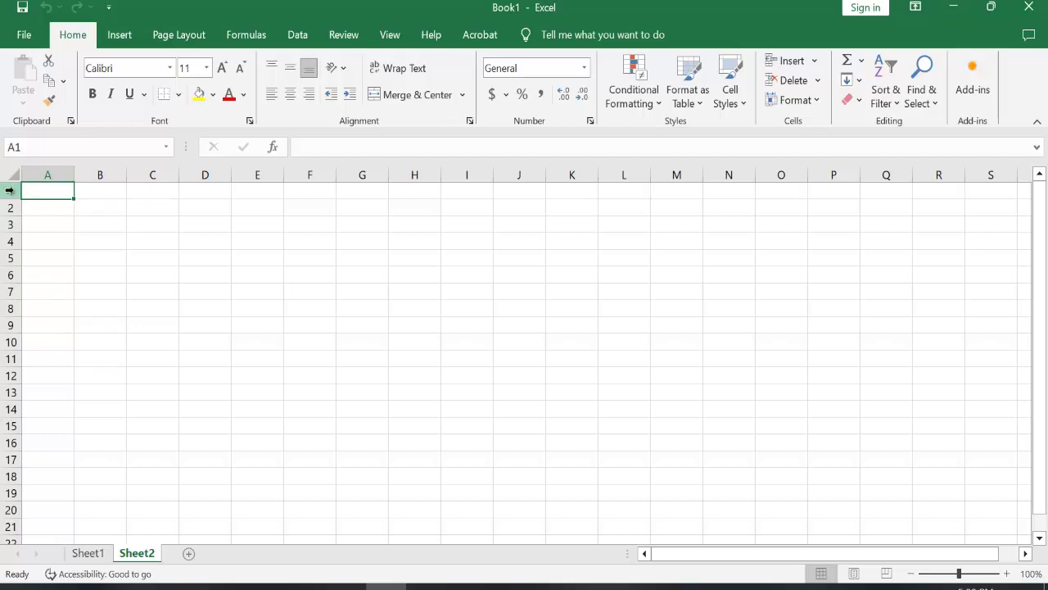
left_click(12, 175)
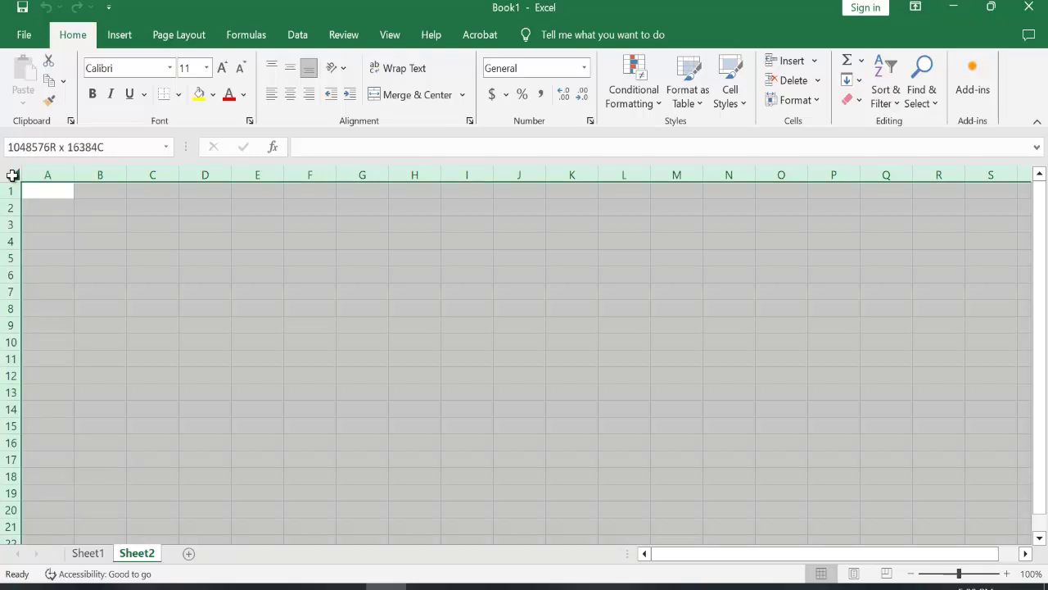
left_click(85, 237)
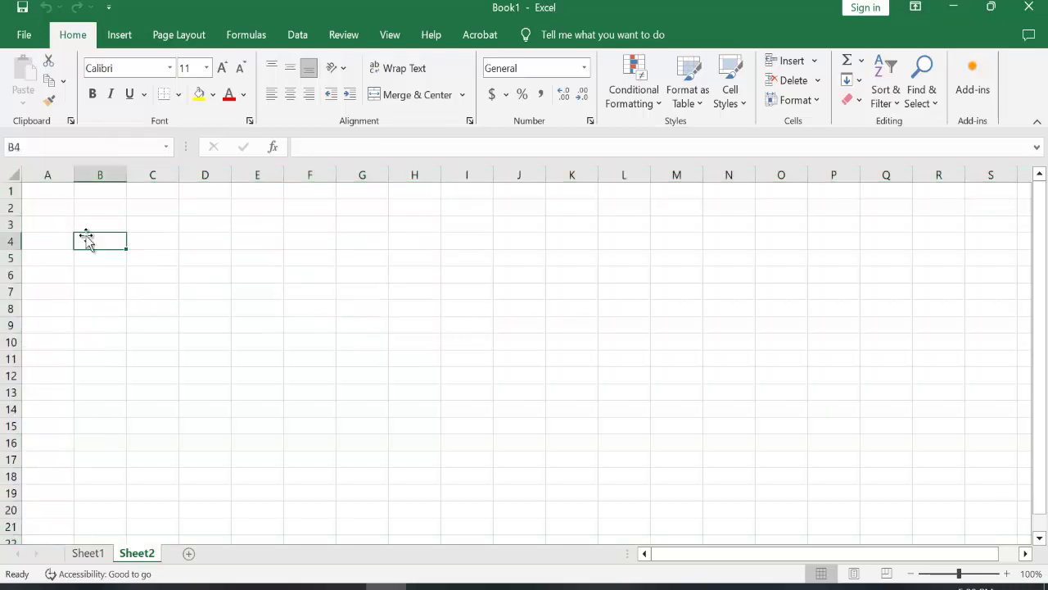
left_click(98, 208)
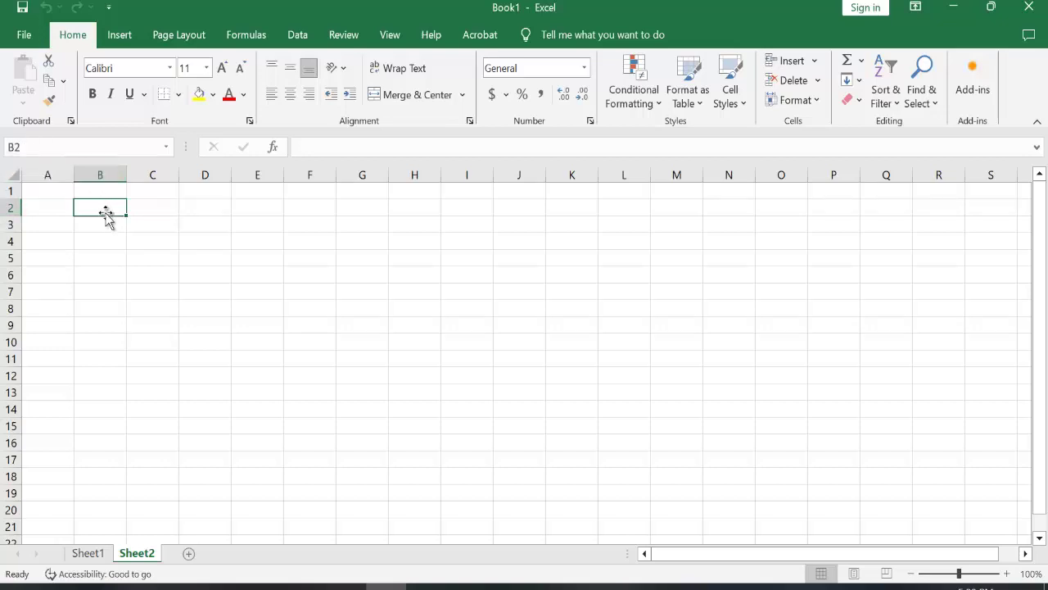
left_click(110, 253)
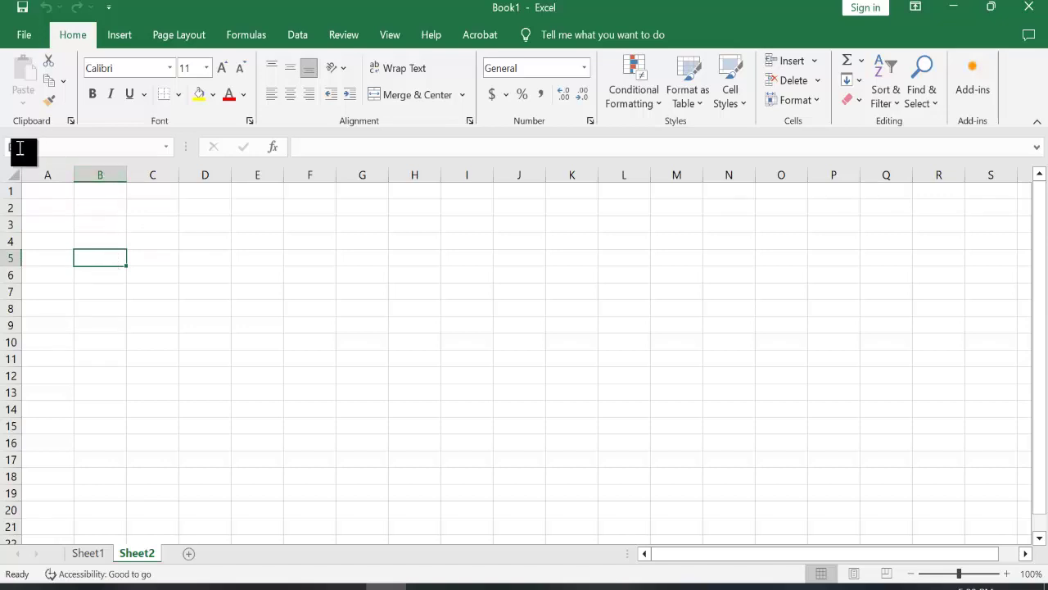
left_click(262, 202)
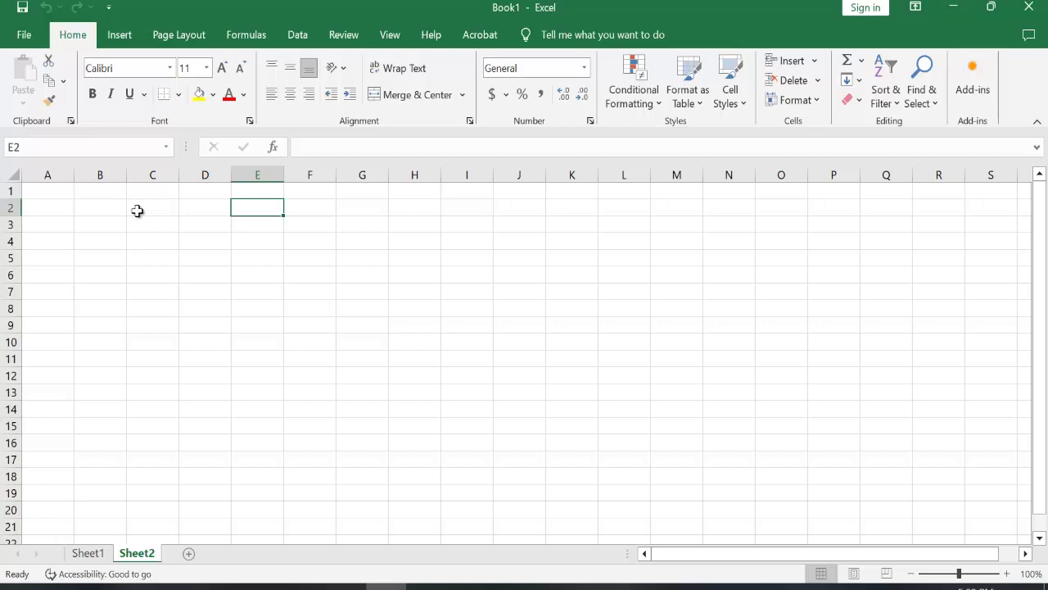
Enter 20 in C2 and 40 in D2.
left_click(137, 211)
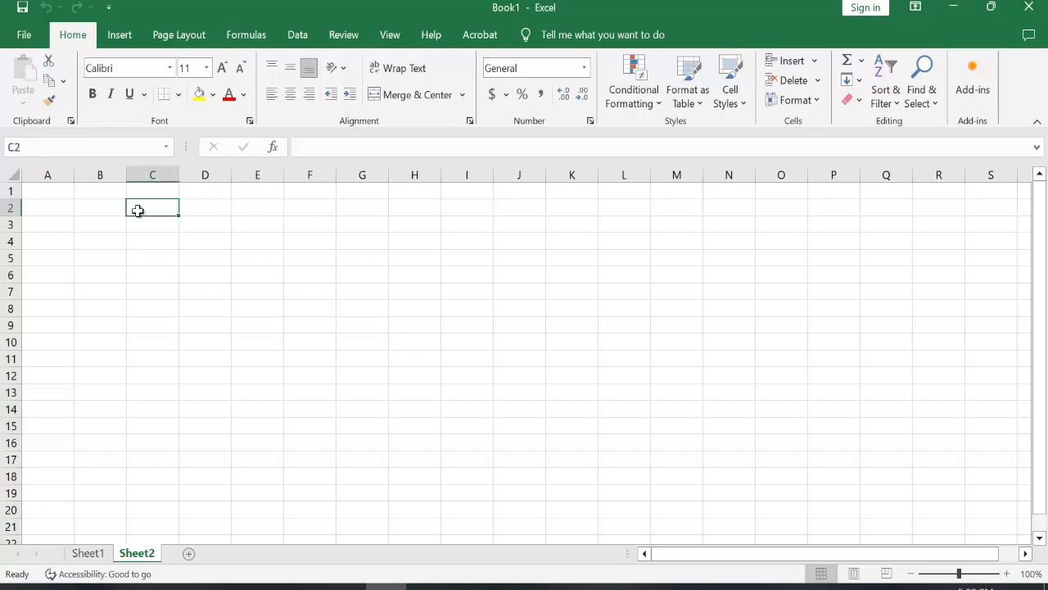
type("20")
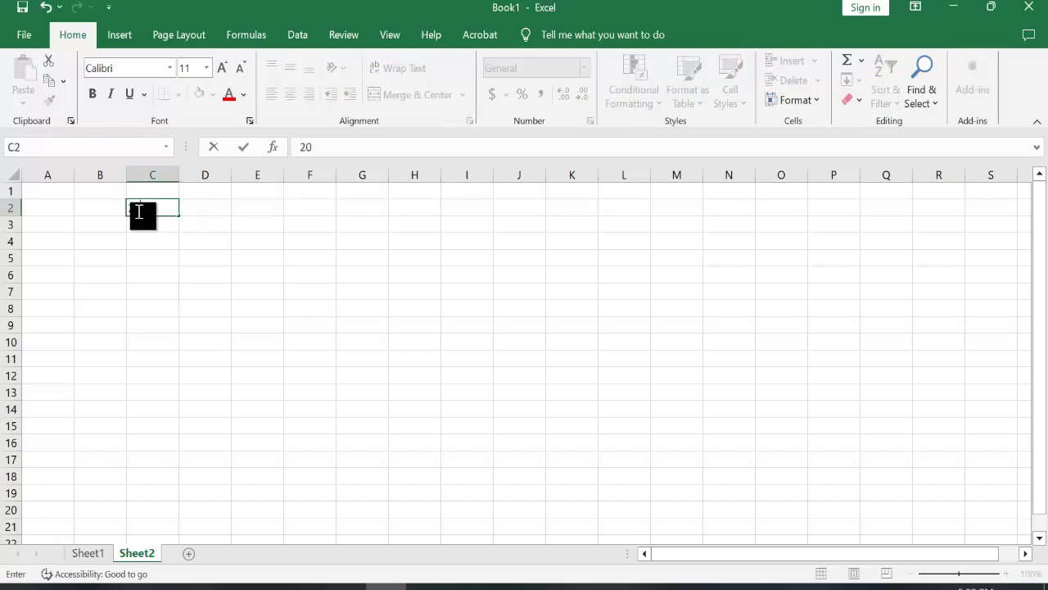
key("Tab")
type("4")
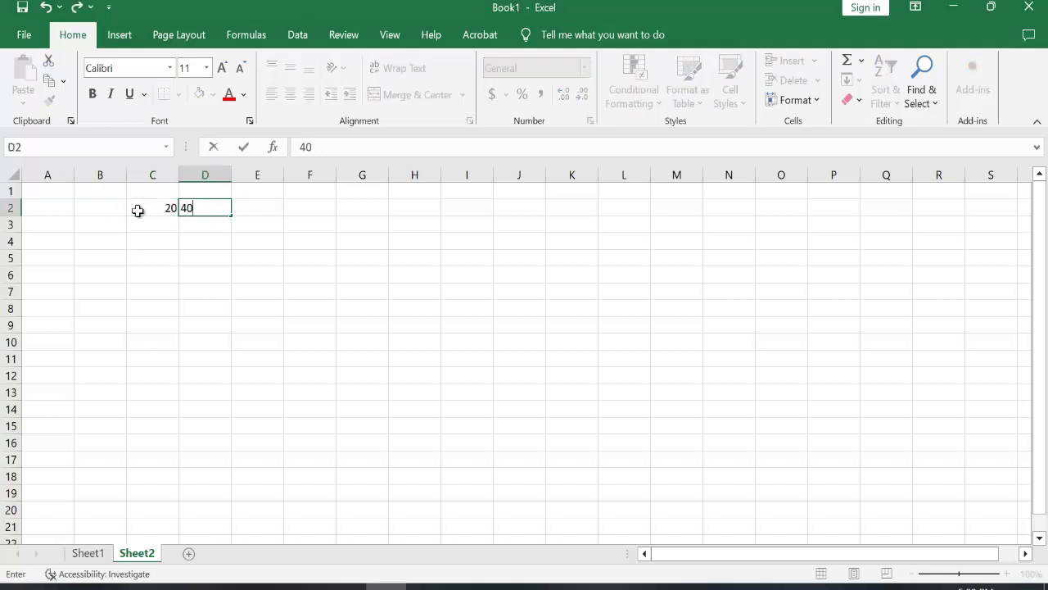
left_click(273, 204)
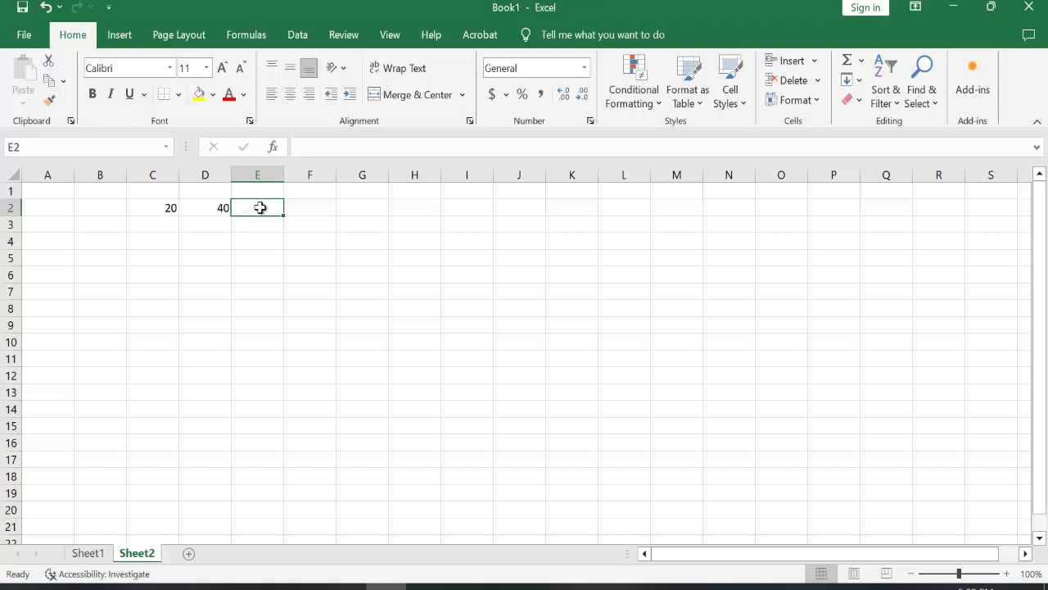
Enter the formula =C2+D2 in E2 so it shows 60.
type("=")
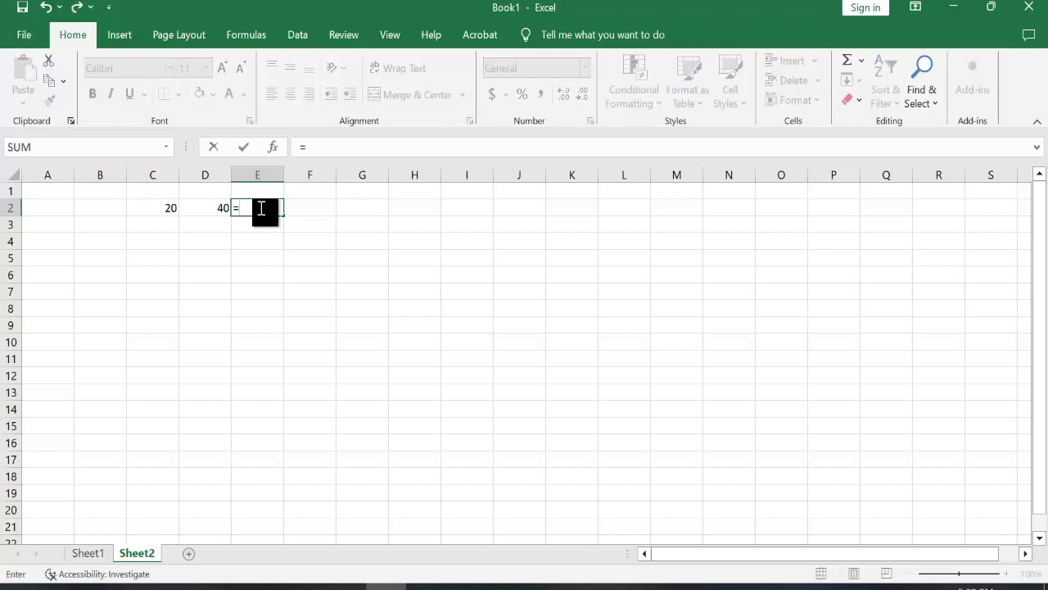
left_click(152, 207)
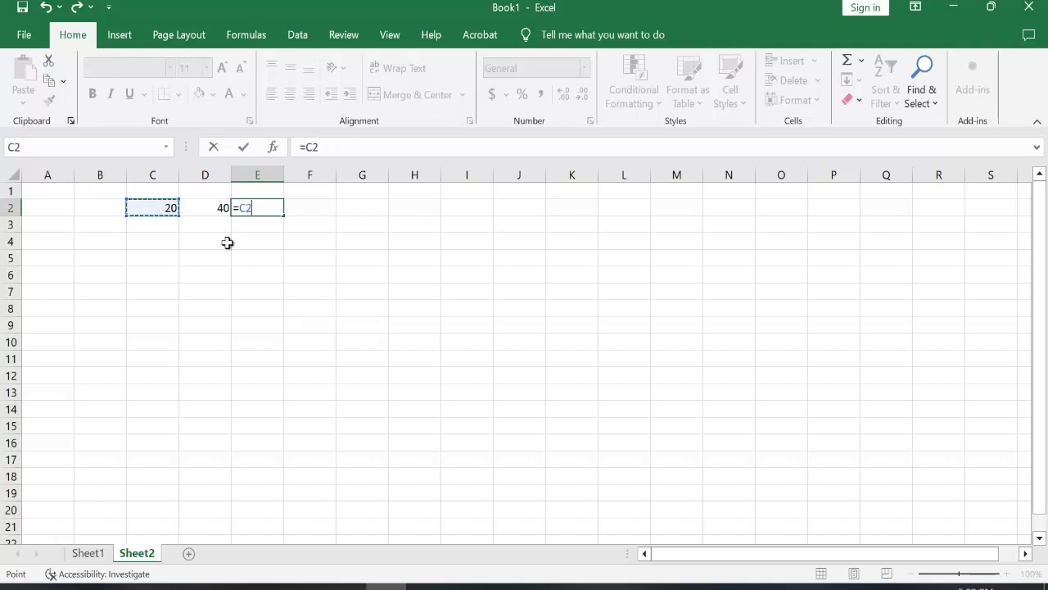
type("+")
left_click(213, 207)
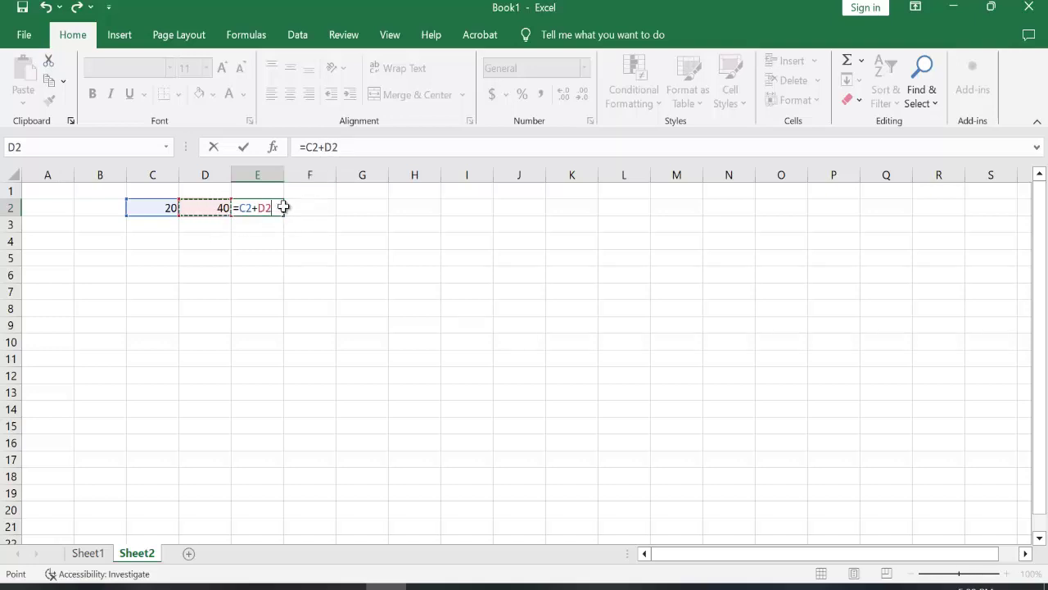
key("Return")
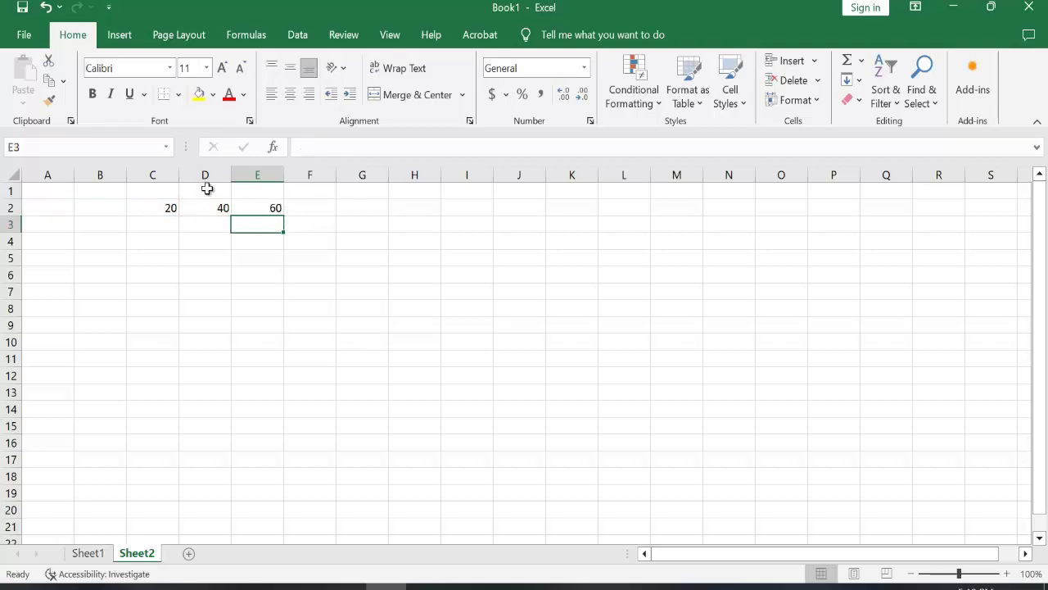
Change C2 to 30 and D2 to 99, then check that E2's =C2+D2 shows 129.
left_click(154, 209)
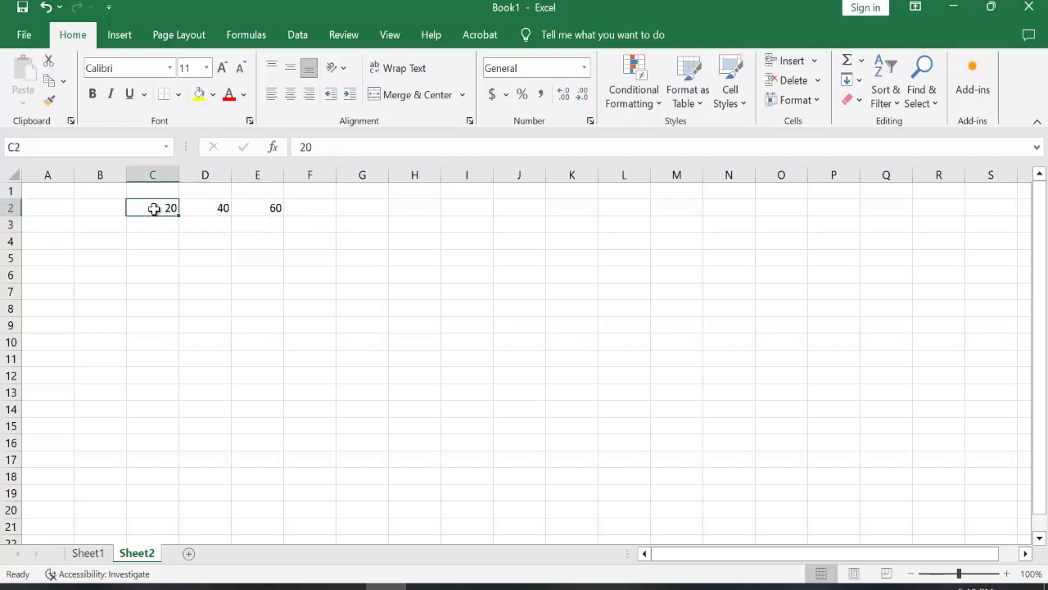
type("3")
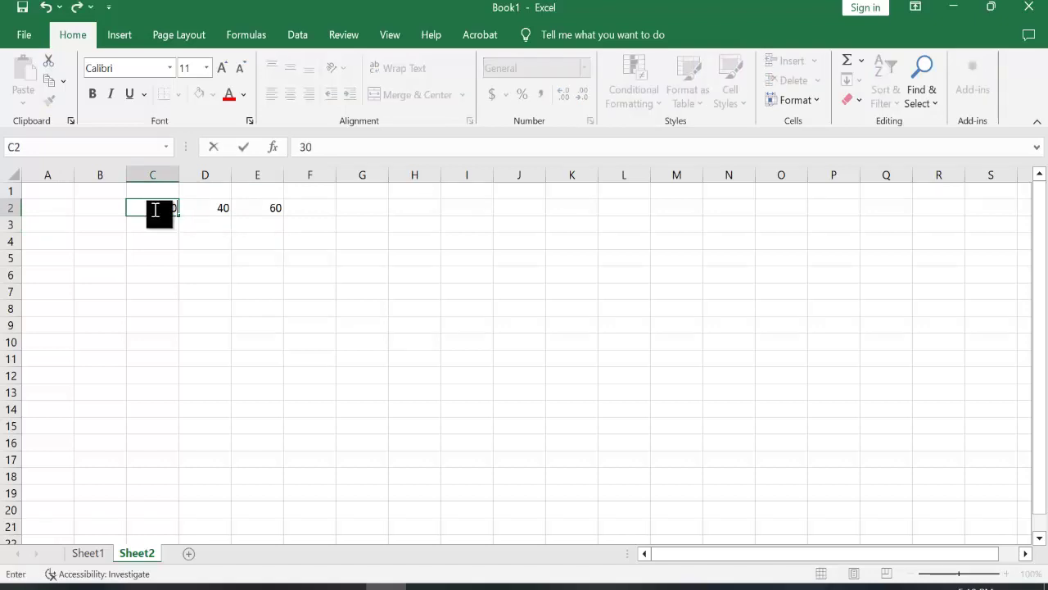
left_click(374, 278)
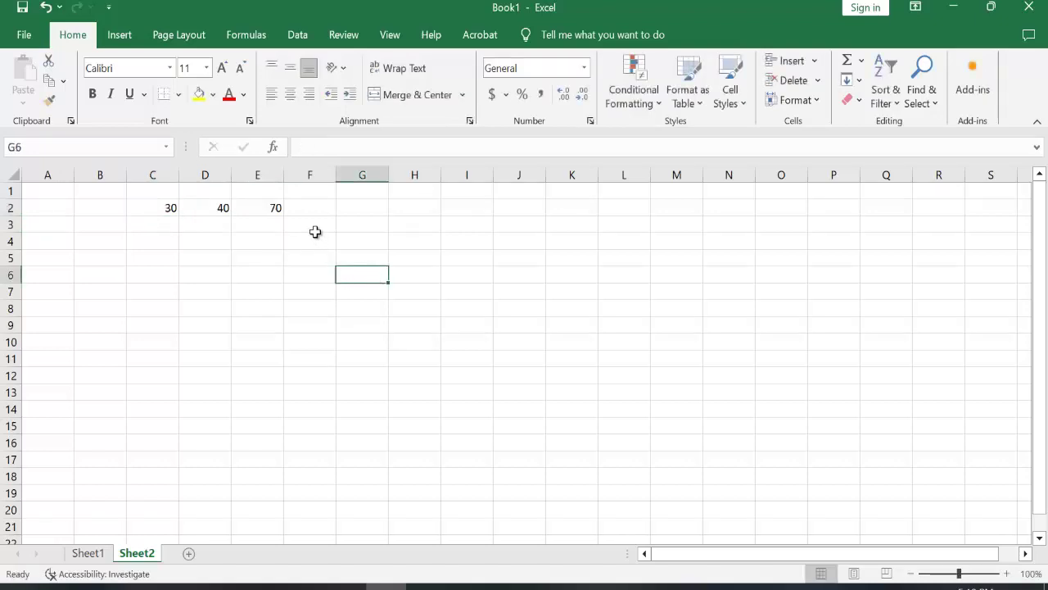
left_click(214, 210)
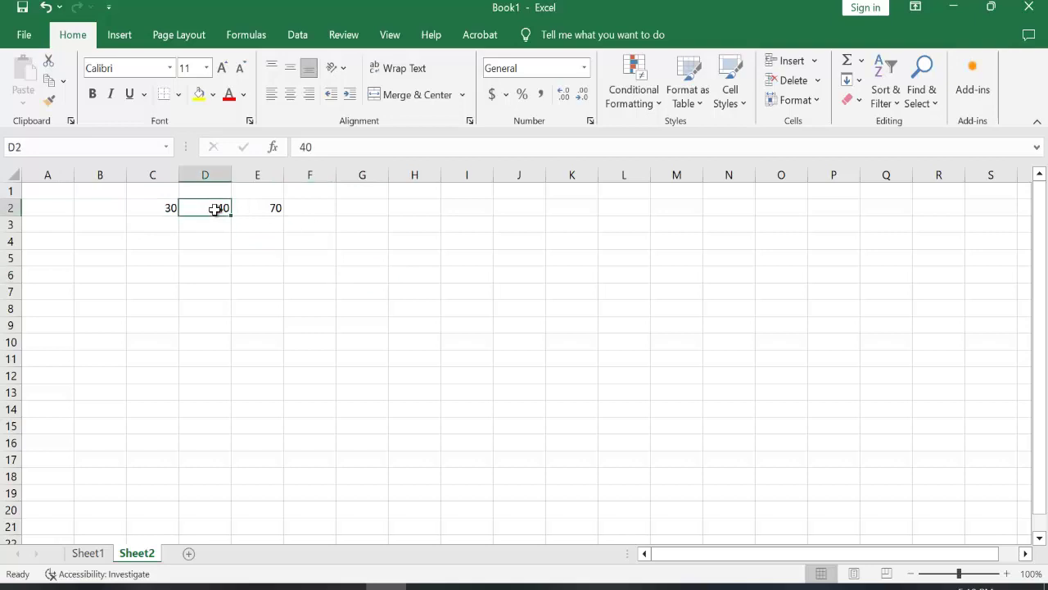
type("99")
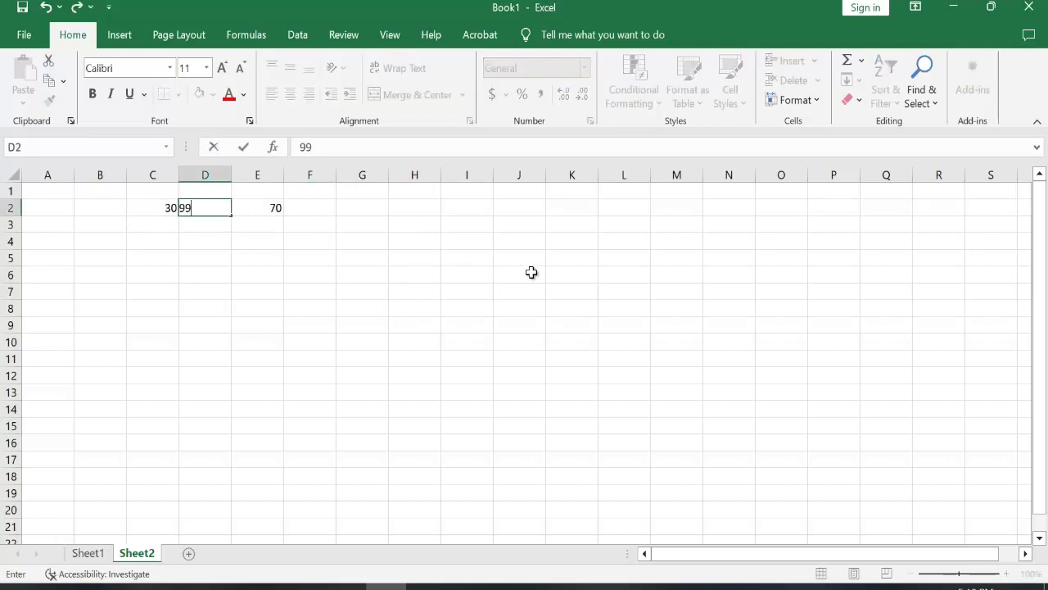
left_click(531, 271)
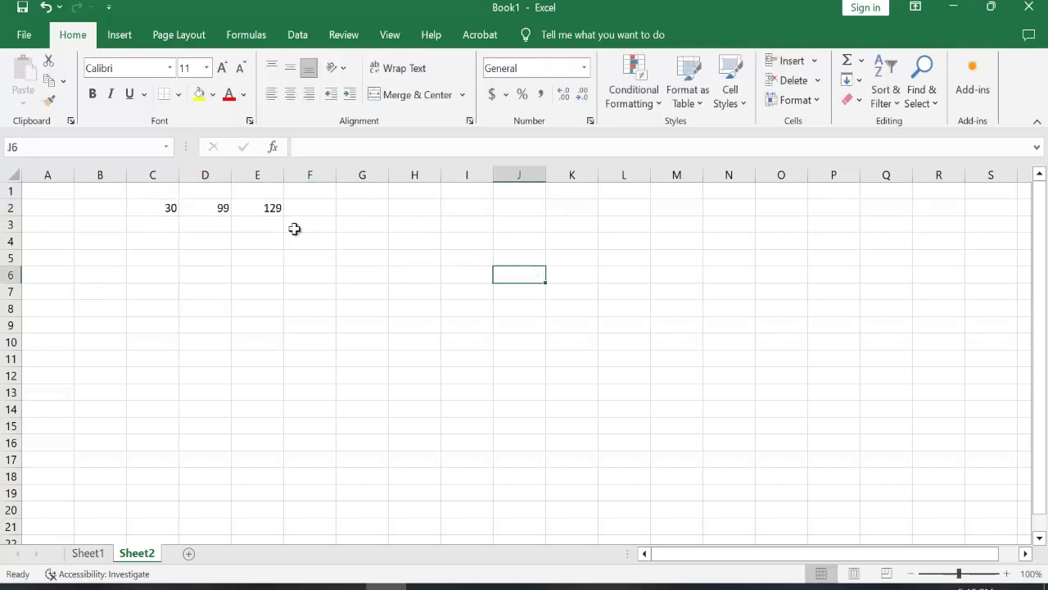
left_click(258, 210)
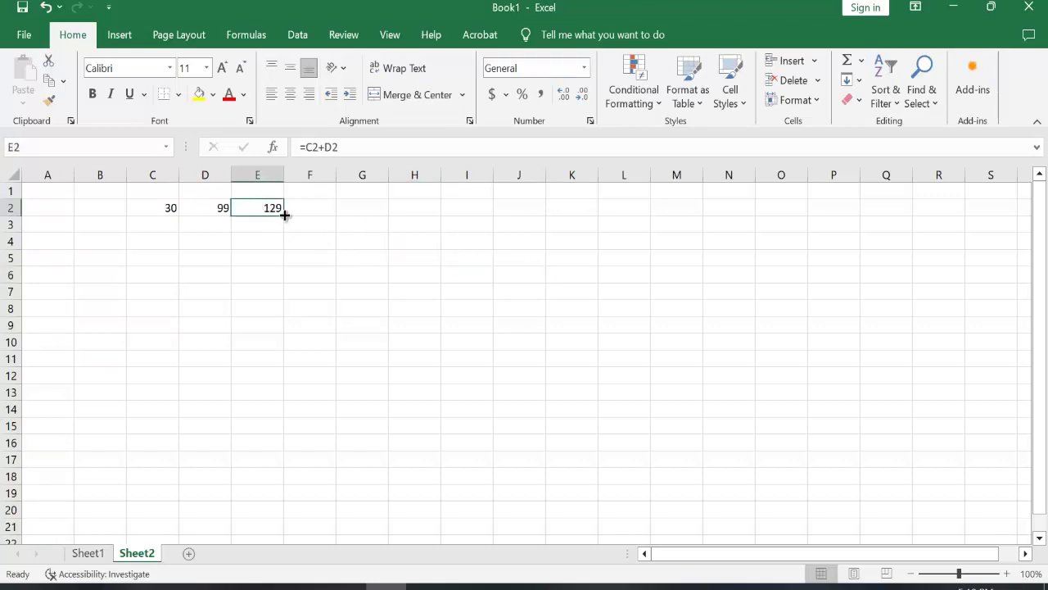
Copy the E2 sum formula down through E7 and check it in E3.
left_click_drag(284, 214, 284, 299)
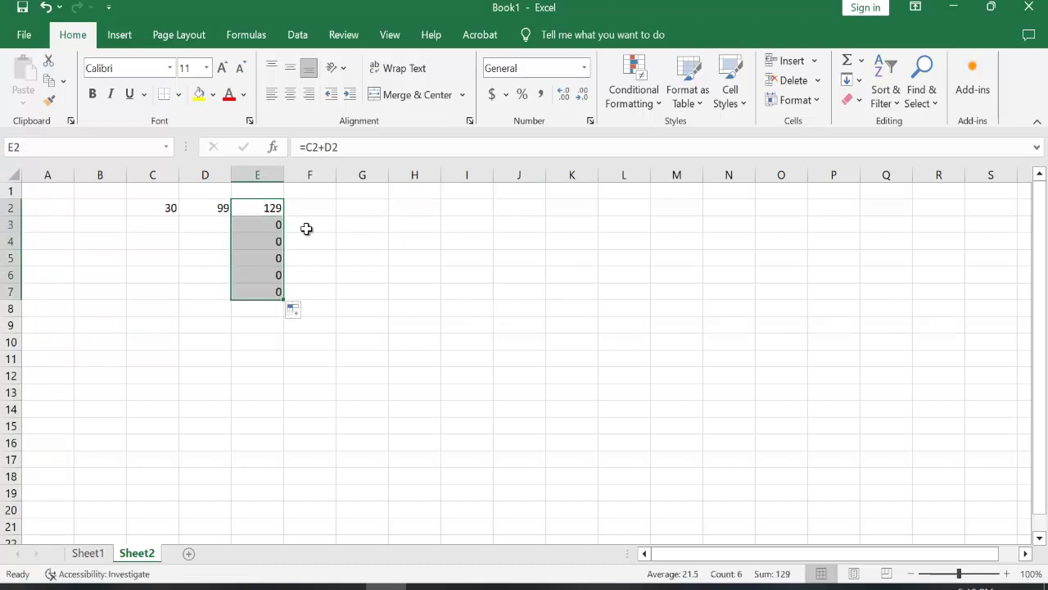
left_click(312, 227)
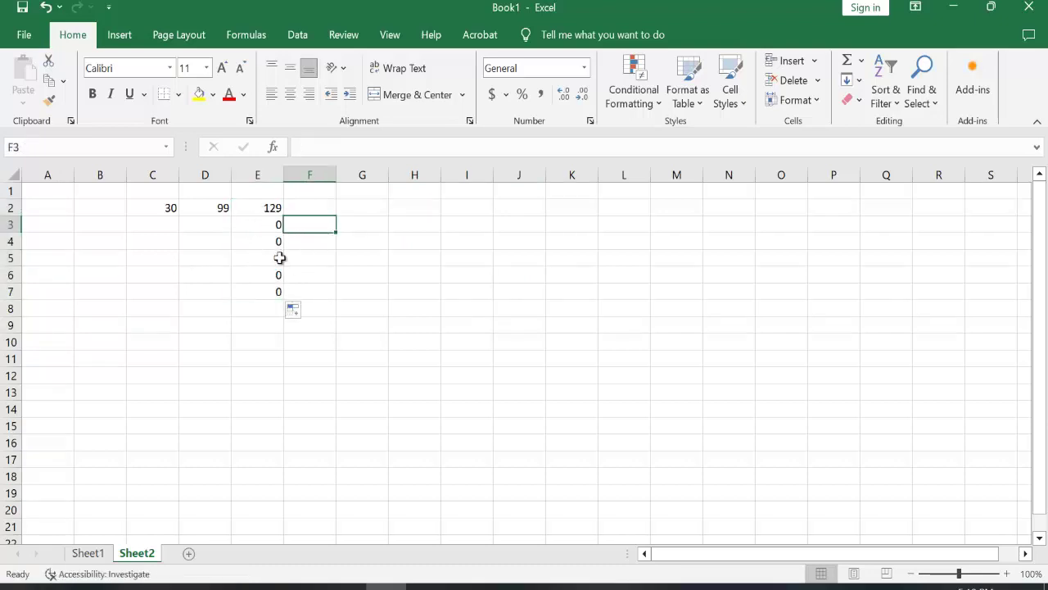
left_click(261, 220)
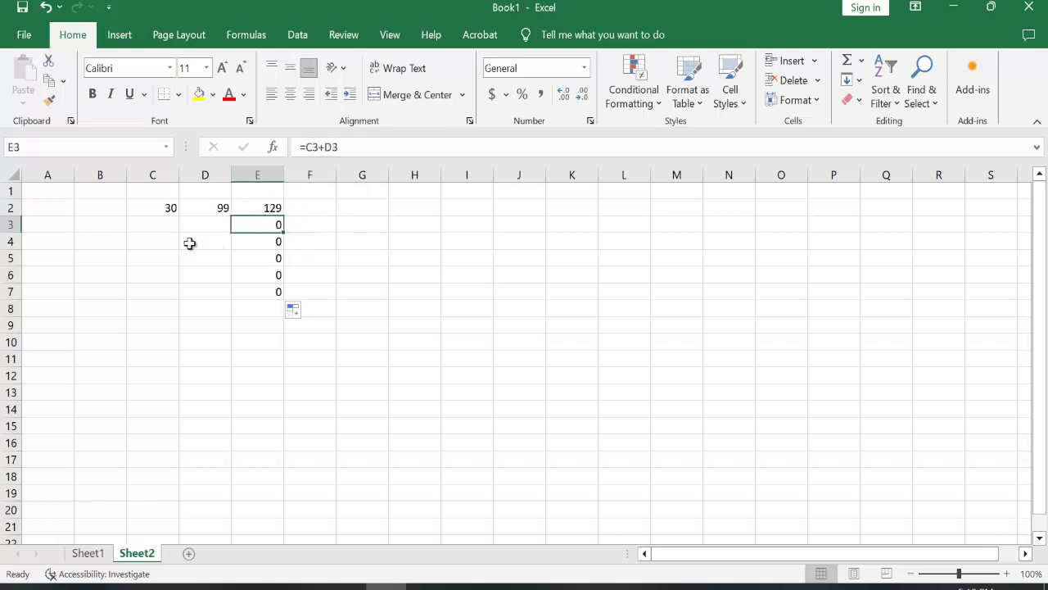
Enter 44 in C3 and 77 in D3 so E3 shows 121.
left_click(168, 219)
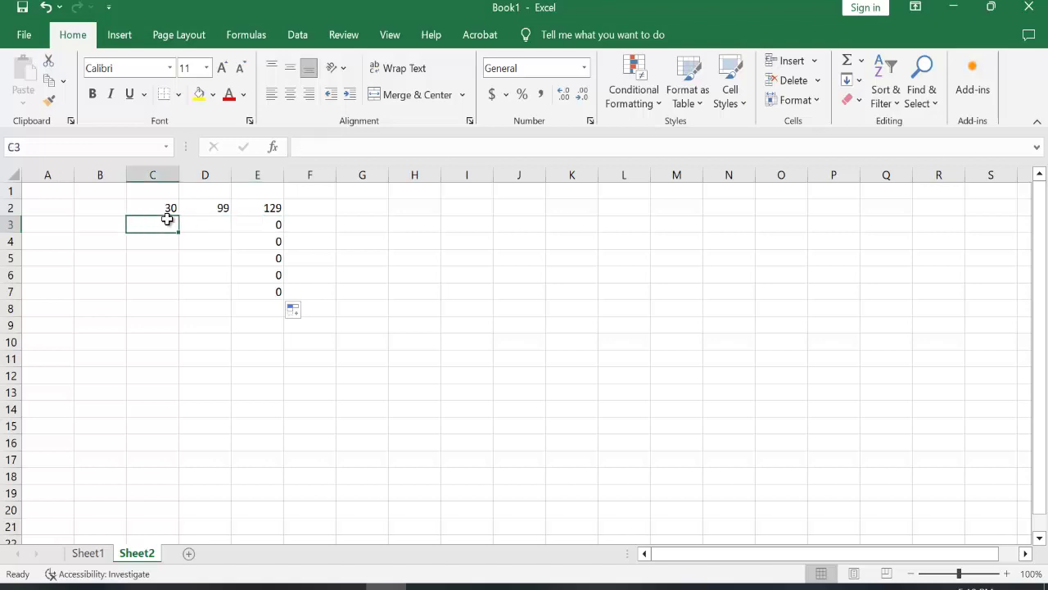
type("44")
left_click(216, 228)
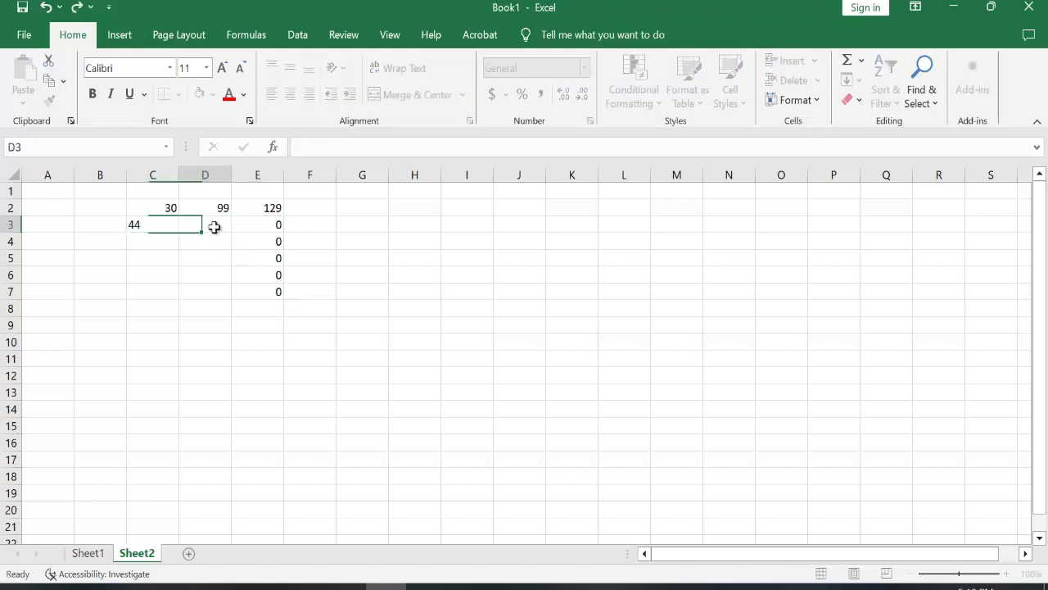
type("77")
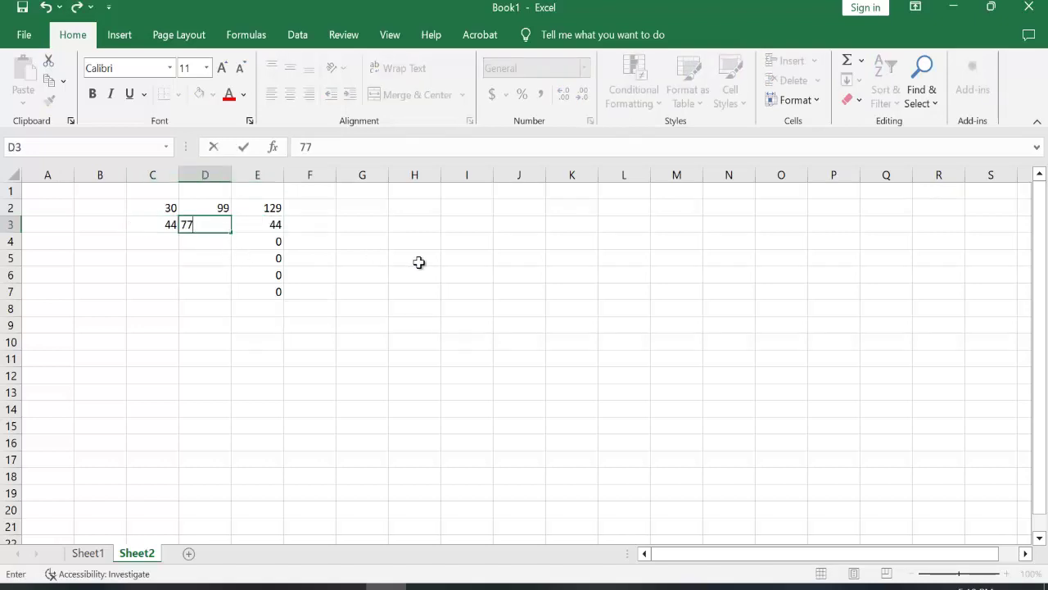
left_click(416, 262)
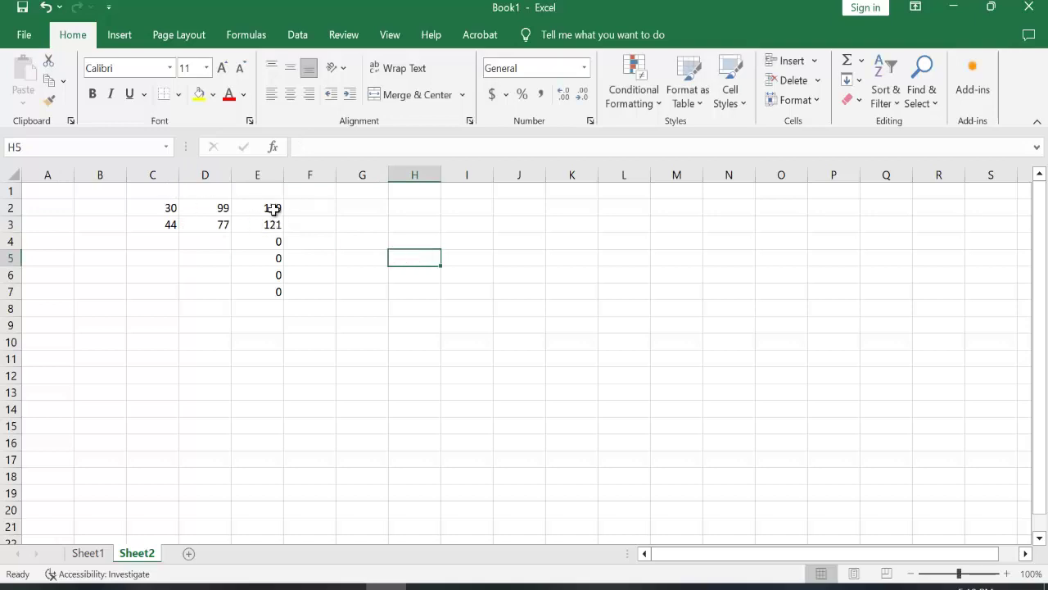
left_click(274, 209)
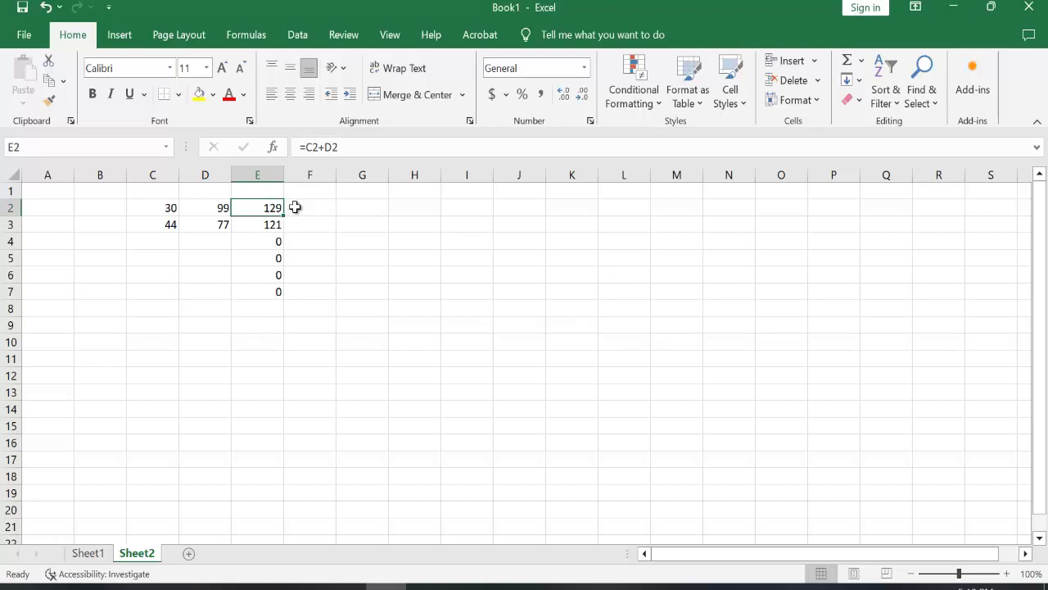
Enter 55 in C4 and 89 in D4 so E4 shows 144.
left_click(166, 238)
type("55")
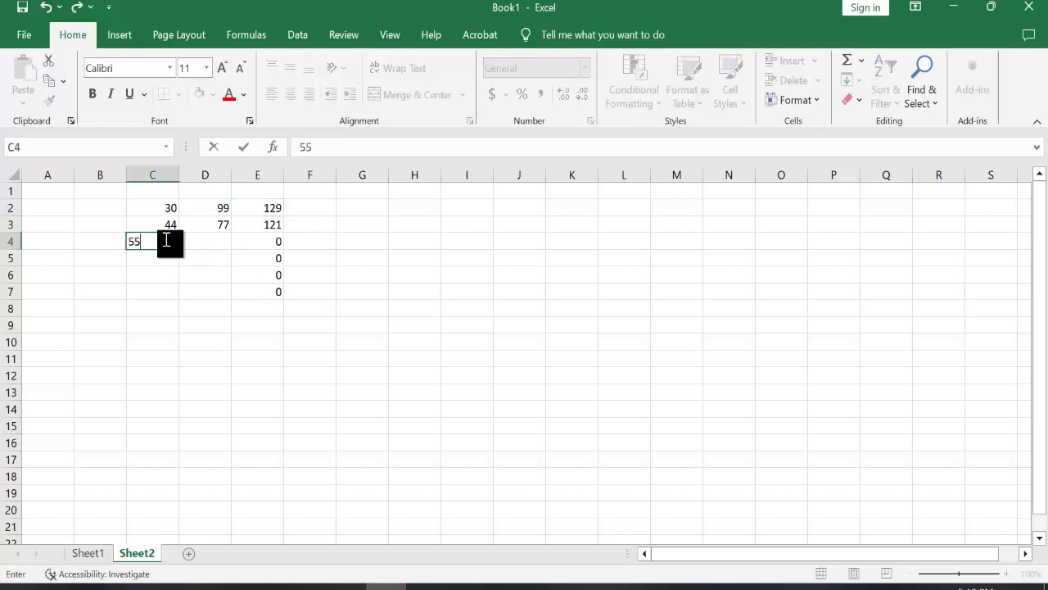
left_click(215, 240)
type("89")
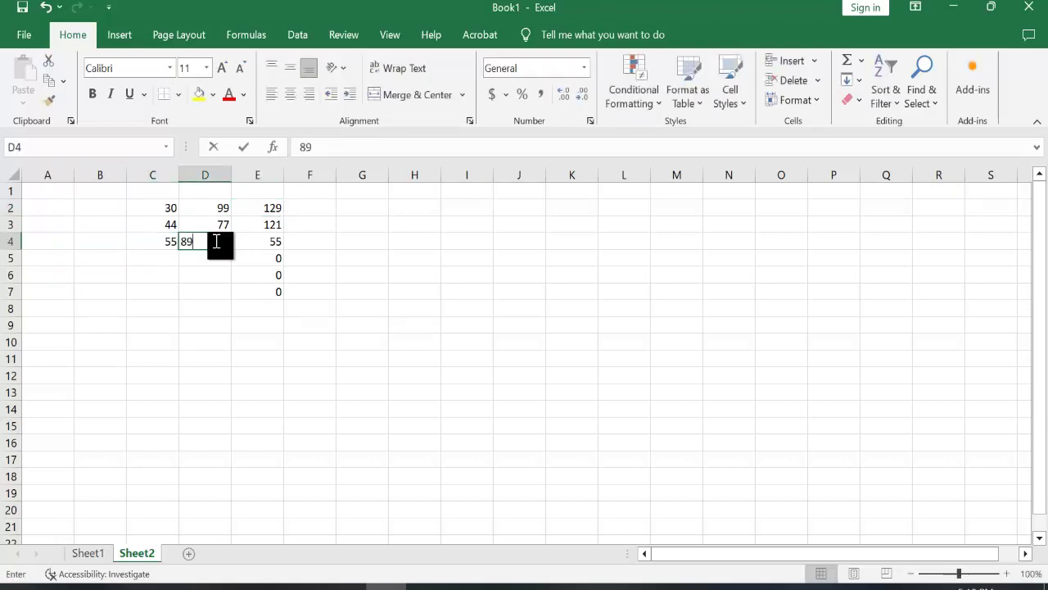
left_click(434, 291)
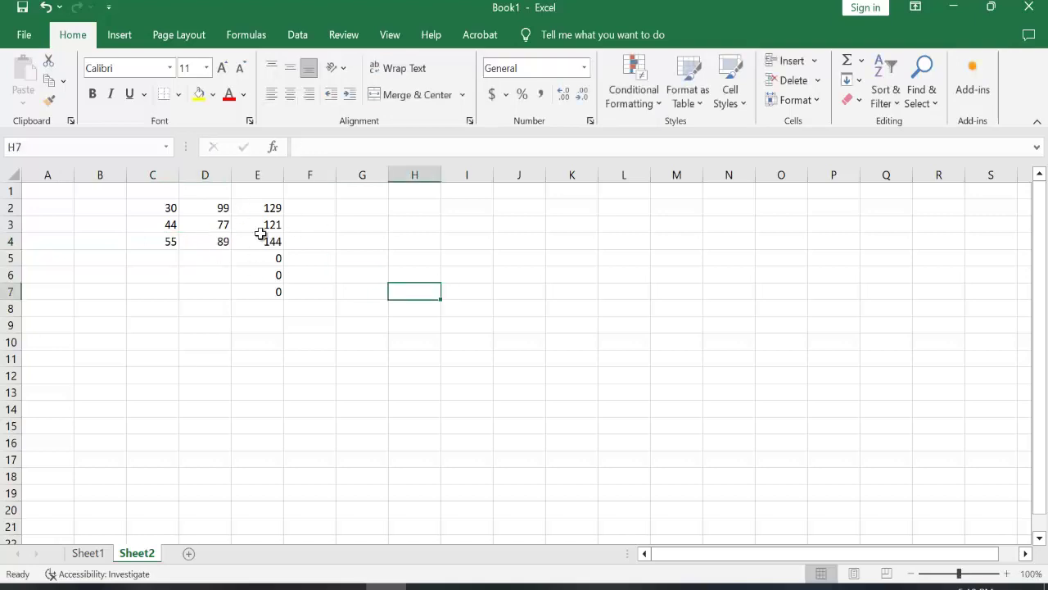
left_click(365, 204)
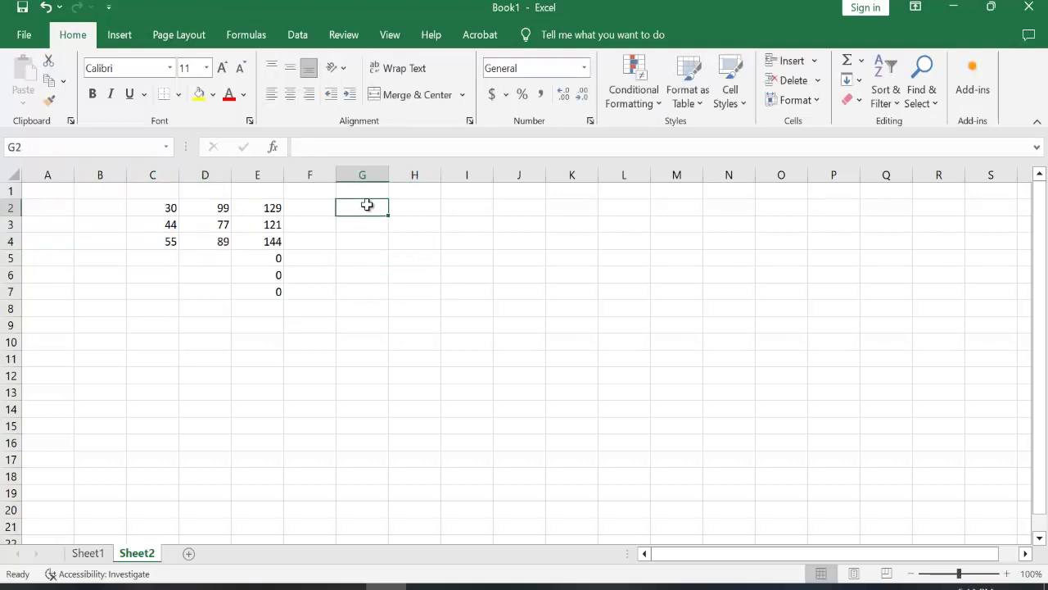
Enter 66 in G2 and 99 in G3.
type("66")
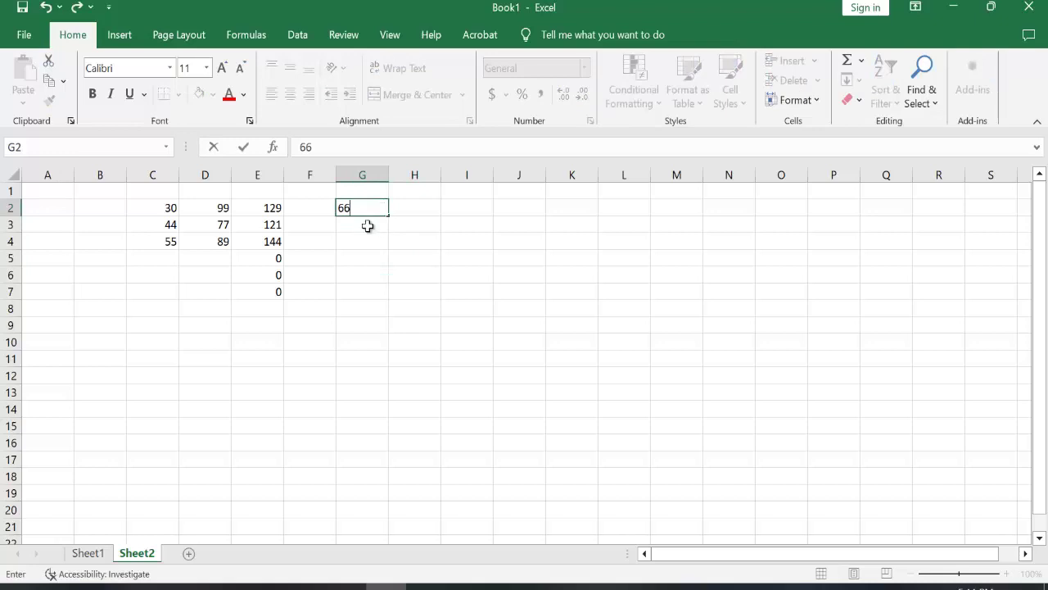
left_click(368, 225)
type("99")
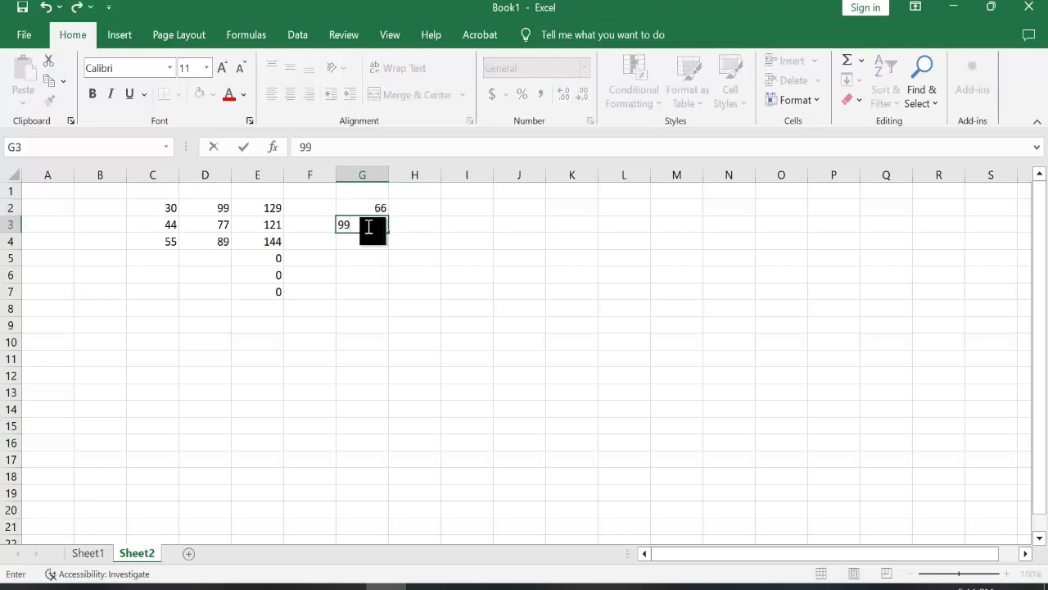
left_click(368, 240)
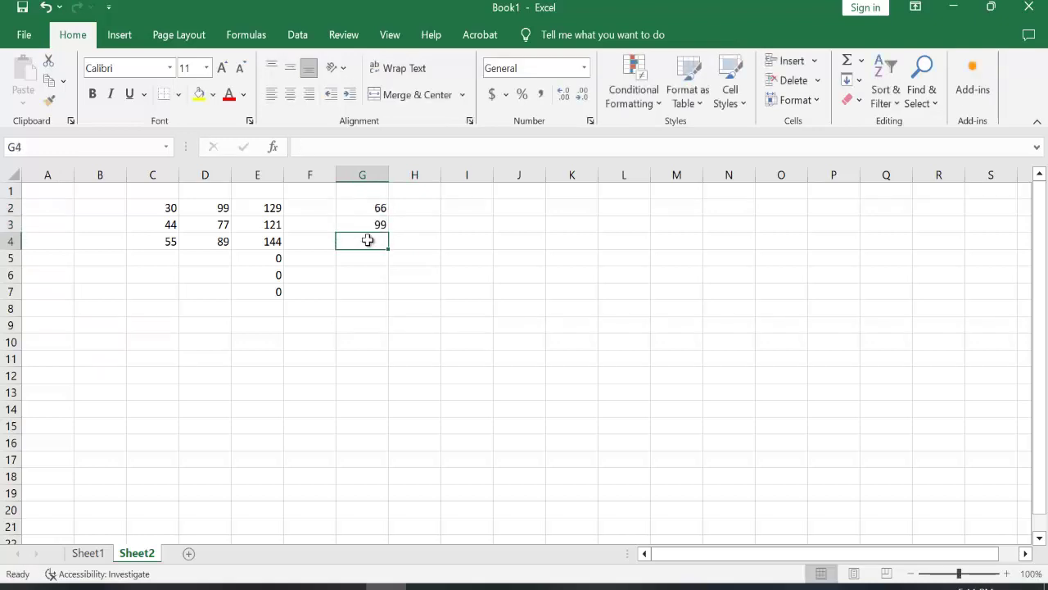
Enter the formula =G2+G3 in G4 to add the two cells.
type("=")
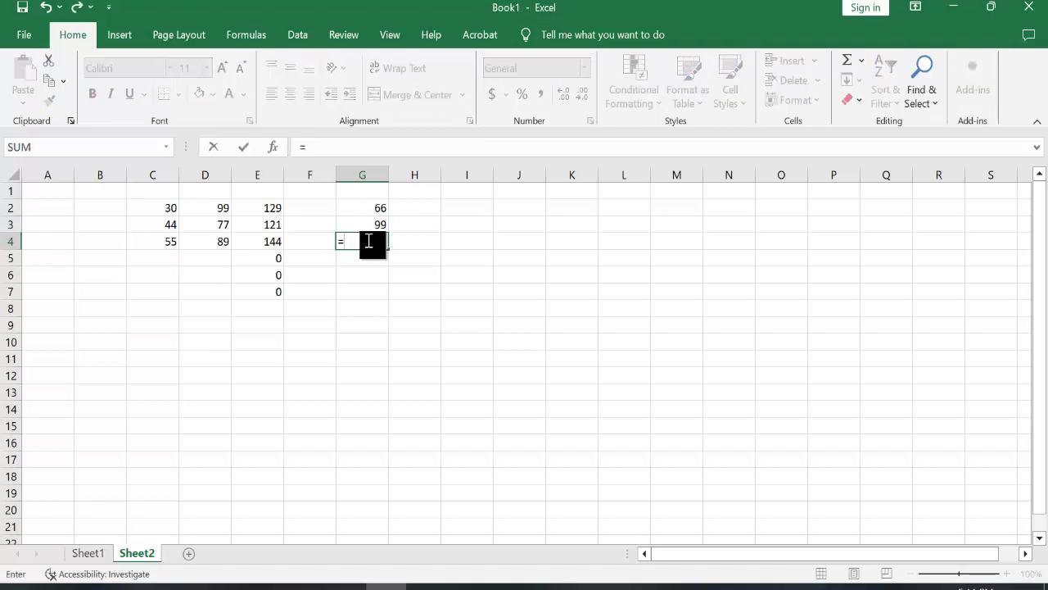
left_click(368, 204)
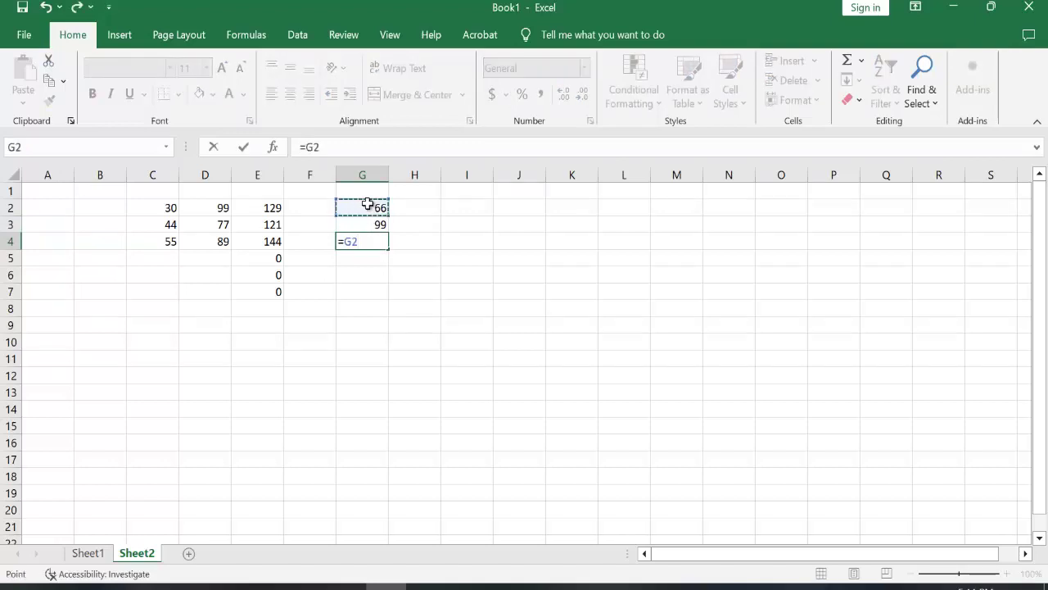
type("+")
left_click(379, 222)
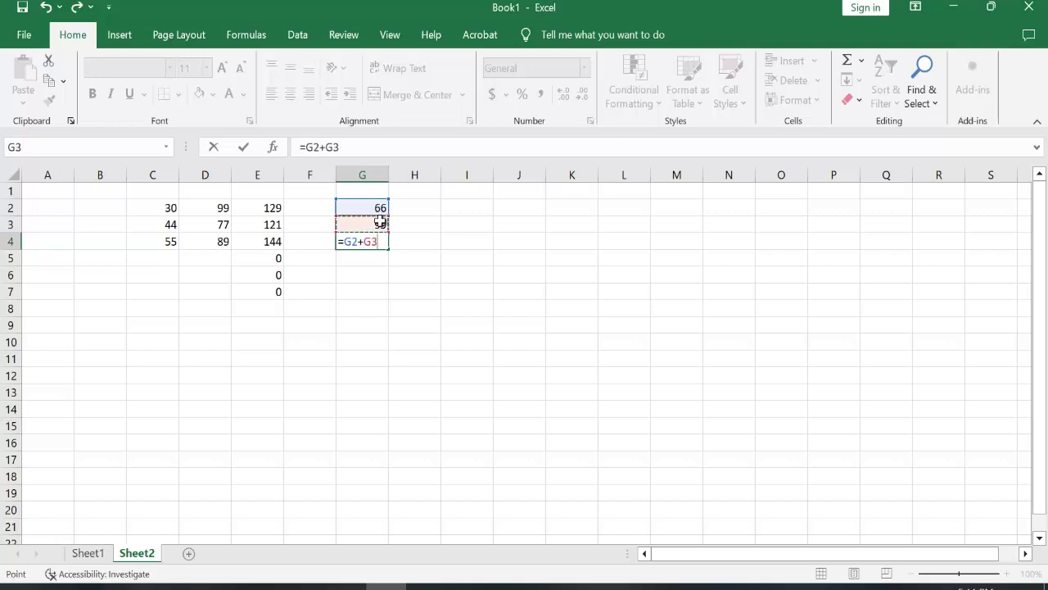
key("Return")
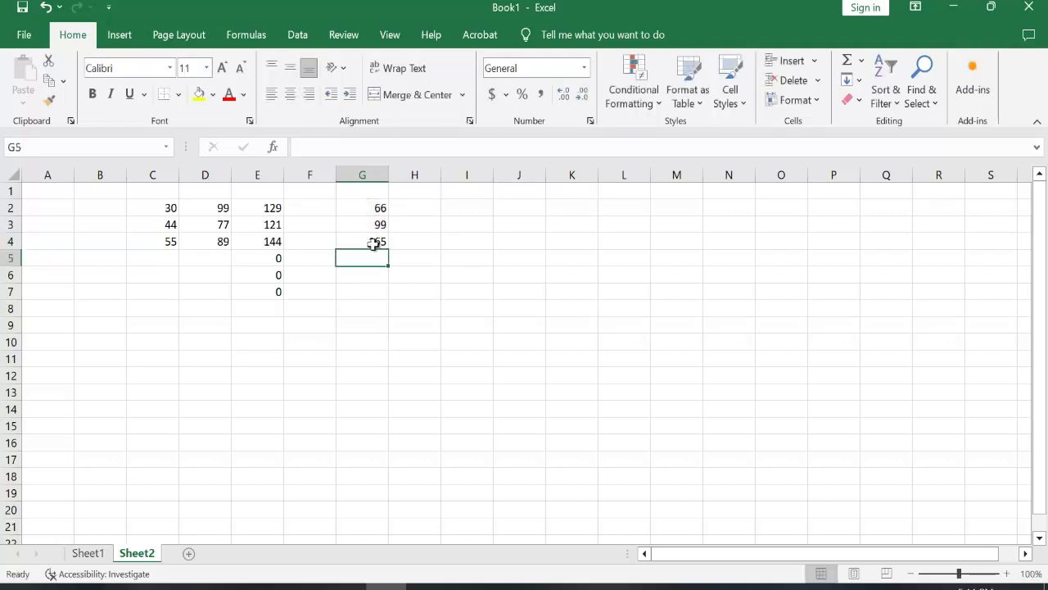
left_click(371, 244)
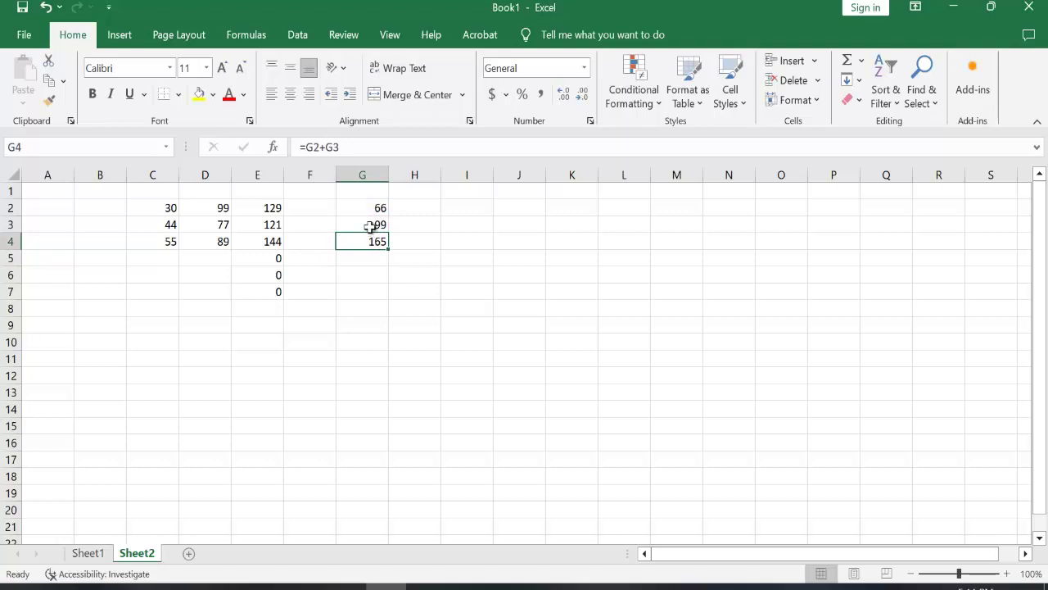
Change G3 to 990 so G4 recalculates to 1056.
left_click(370, 224)
double_click(370, 224)
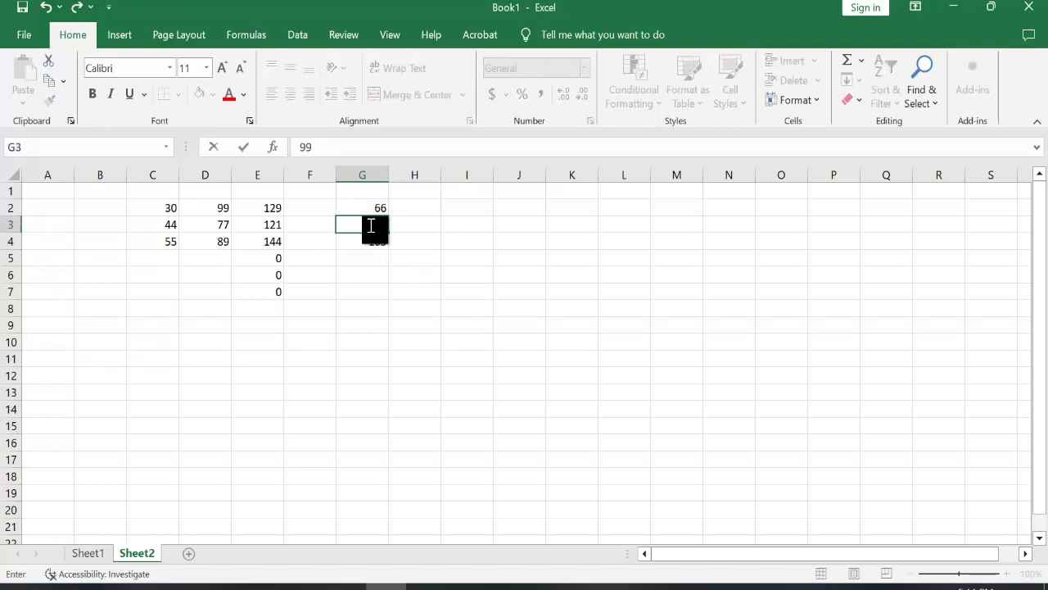
type("0")
left_click(457, 282)
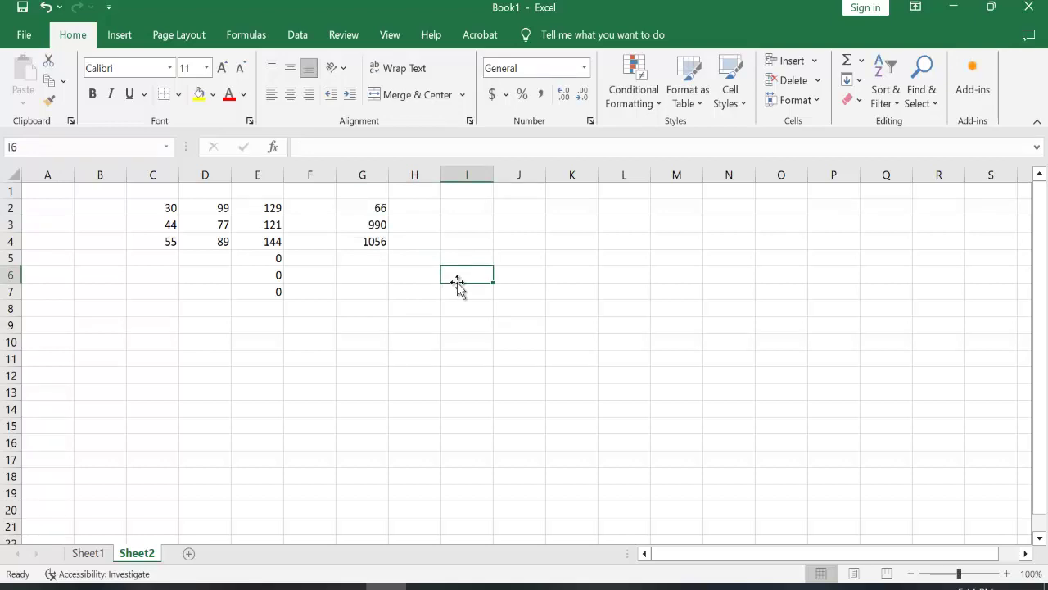
left_click(456, 207)
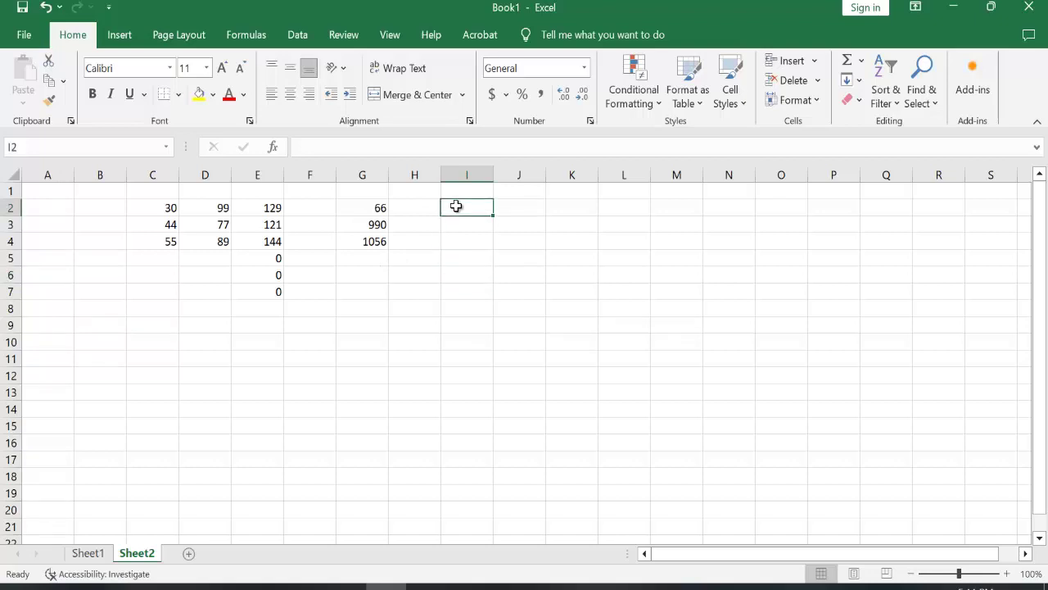
Enter 90 in I2 and the subtraction formula =I2-J2 in K2.
type("90")
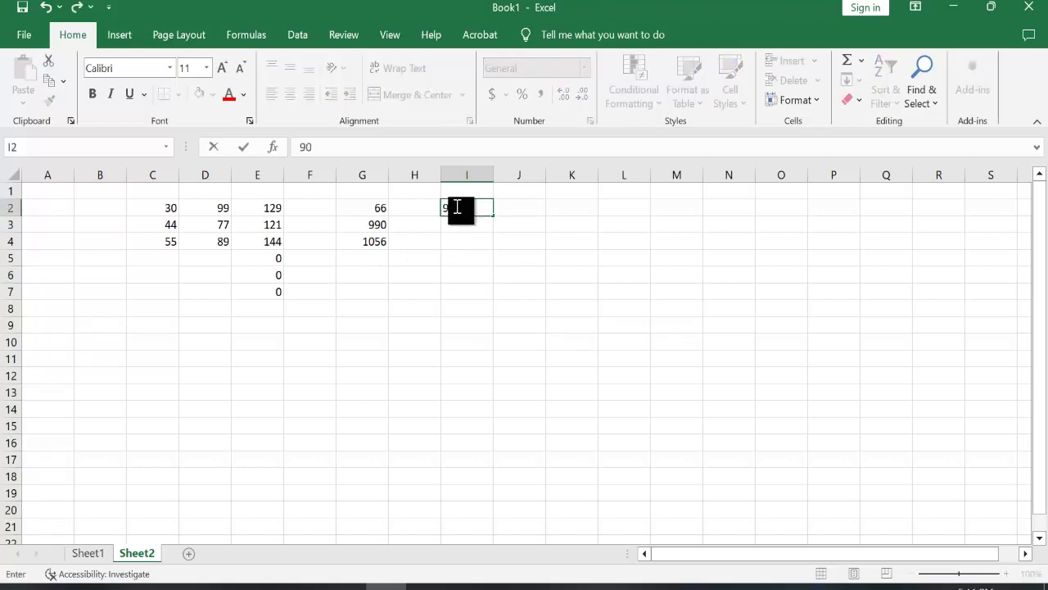
left_click(521, 208)
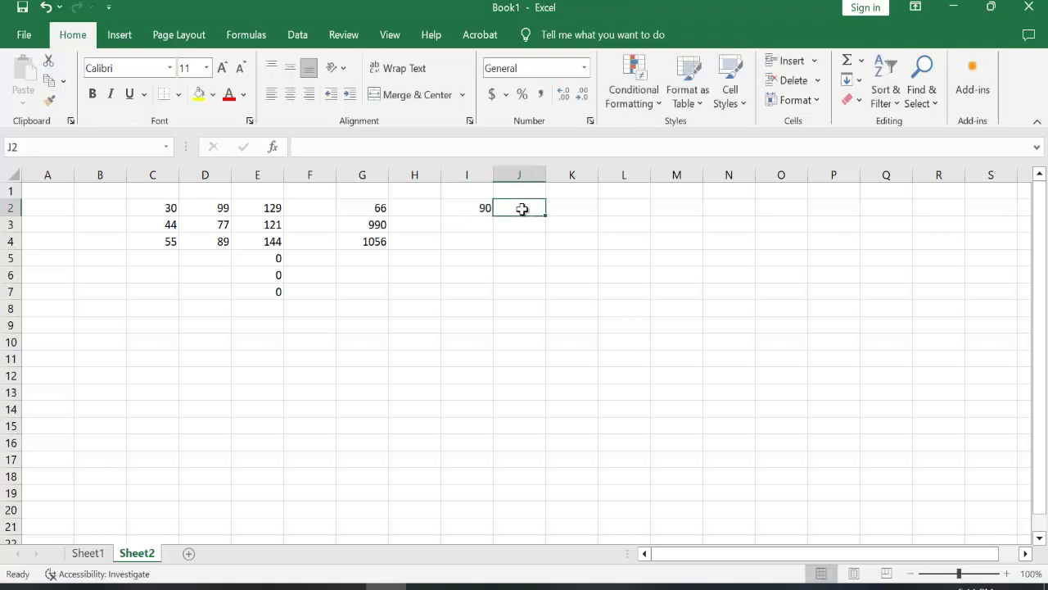
left_click(569, 208)
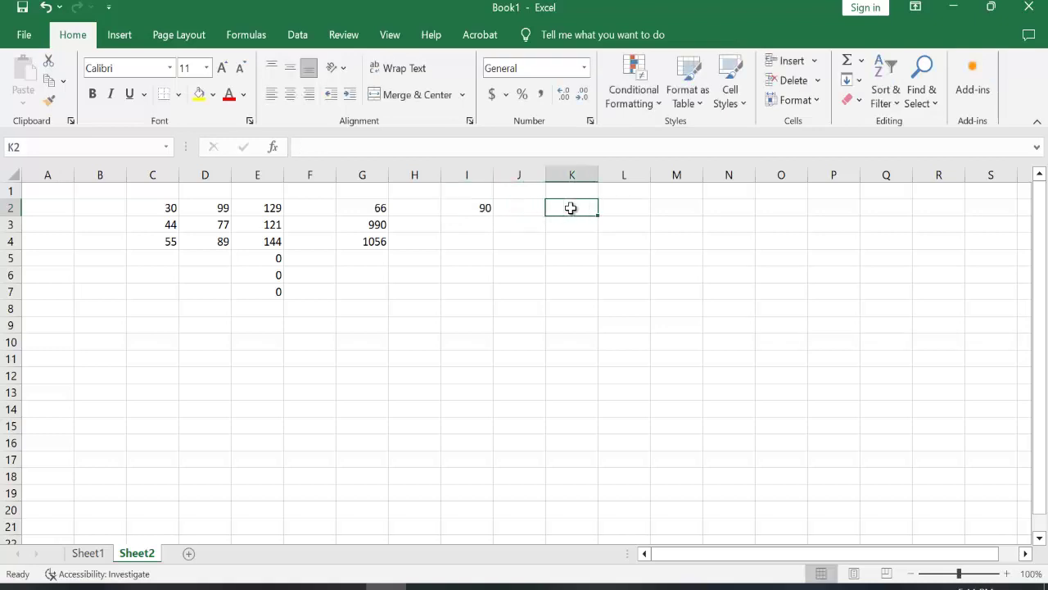
type("=")
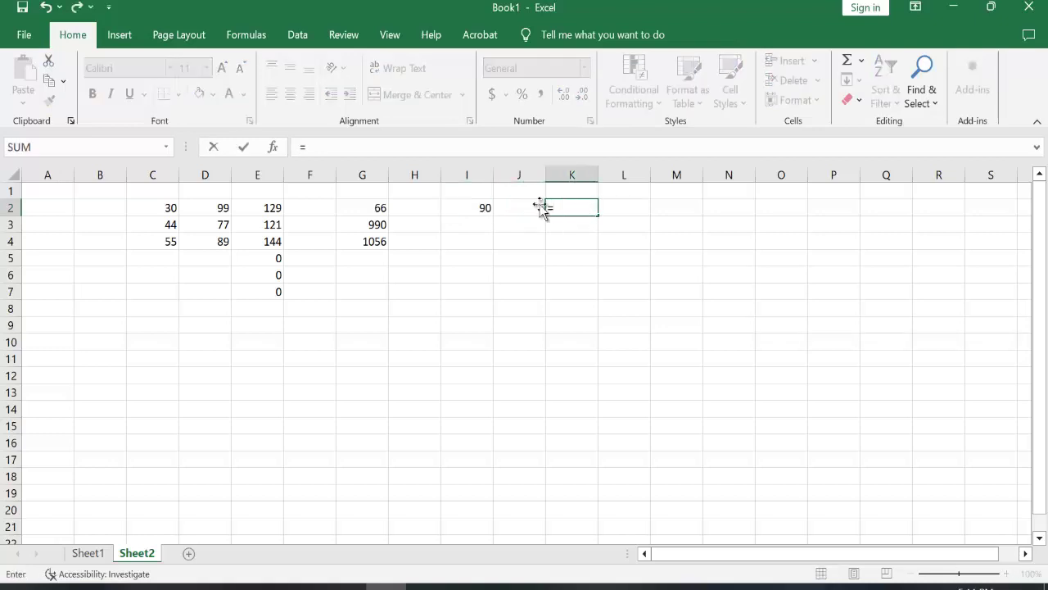
left_click(476, 208)
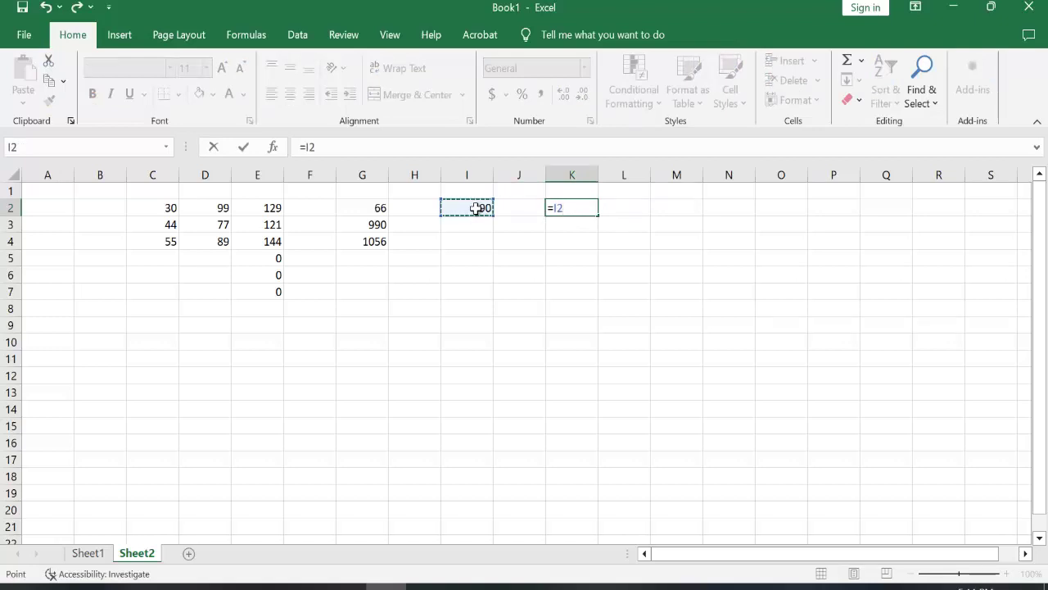
type("-")
left_click(514, 205)
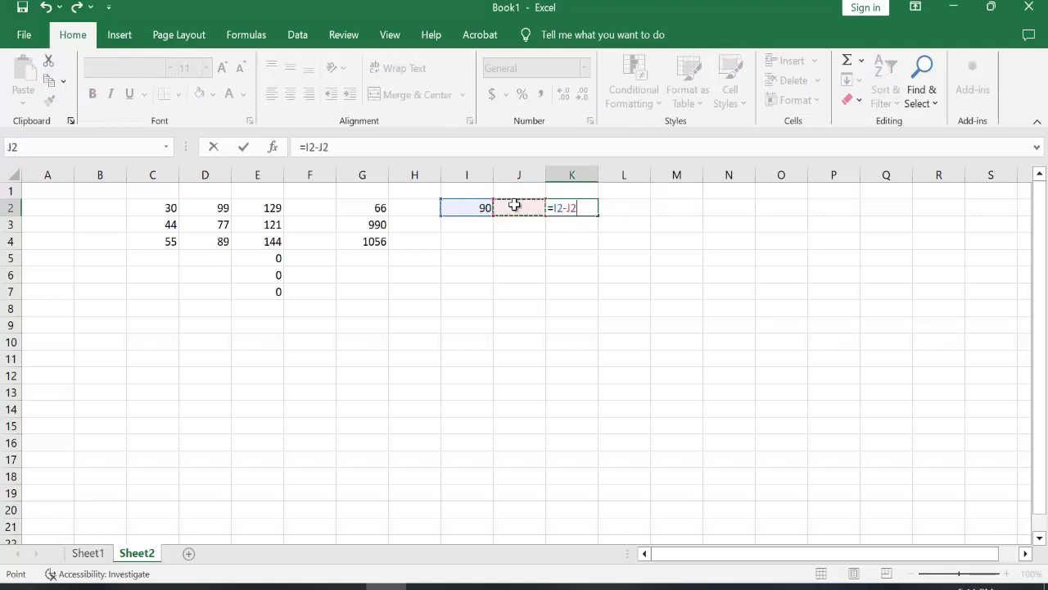
key("Return")
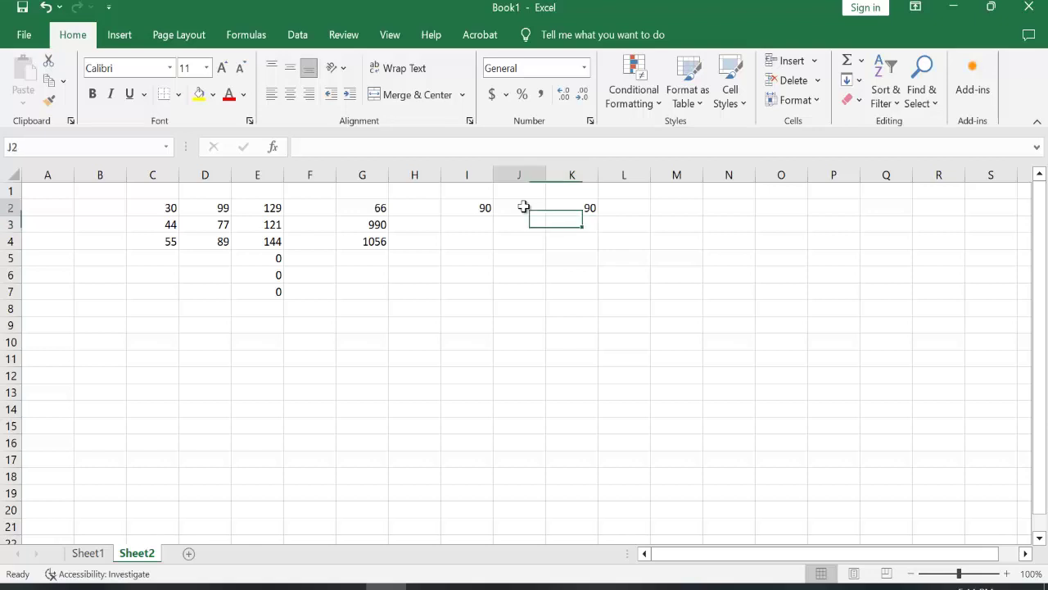
Enter 45 in J2 so K2 shows 45, then check the K2, I2 and J2 values.
left_click(524, 206)
type("45")
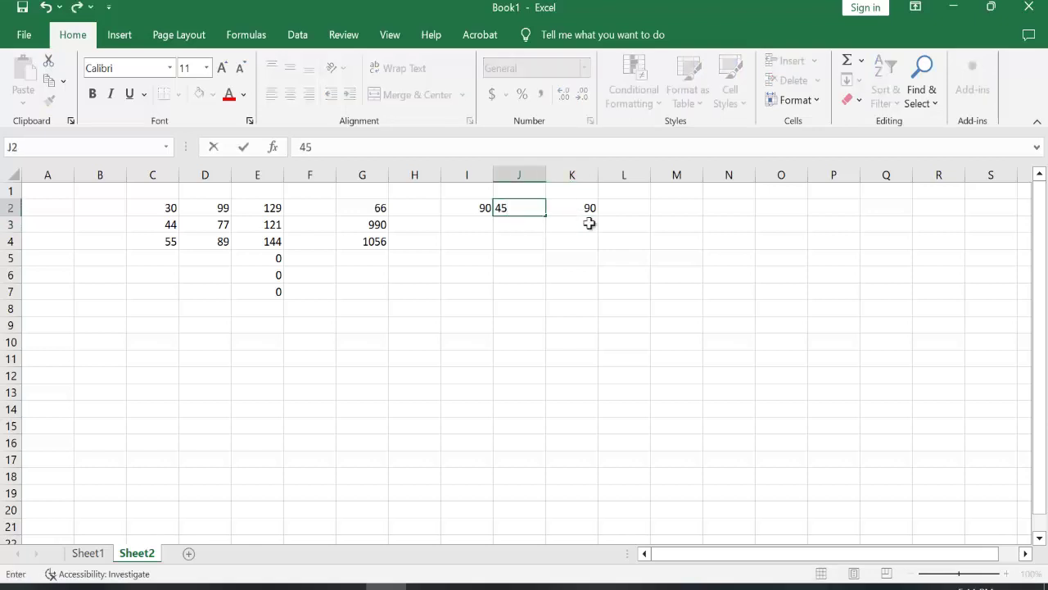
left_click(651, 226)
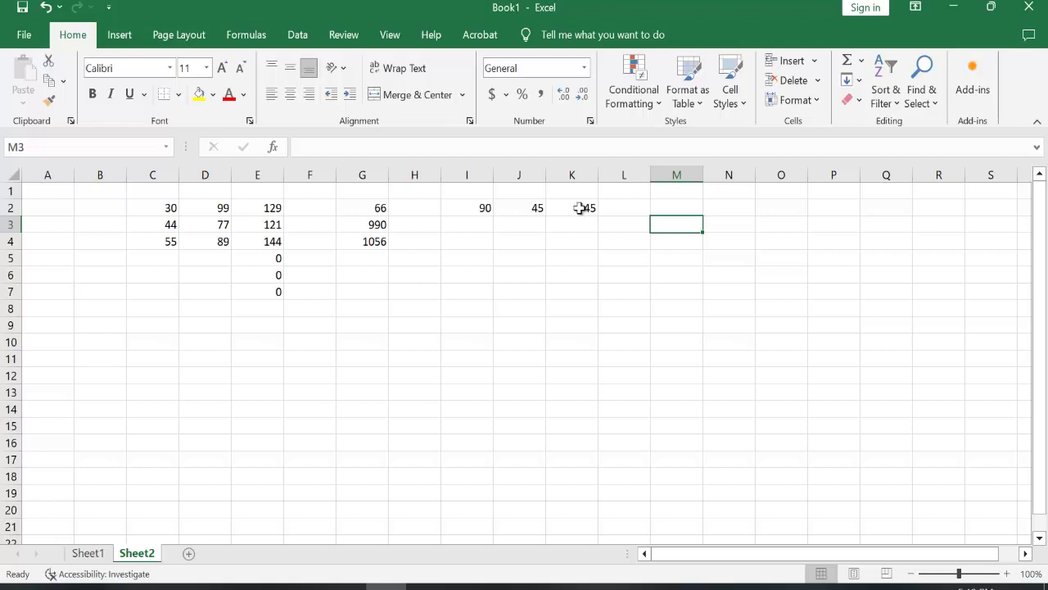
left_click(579, 208)
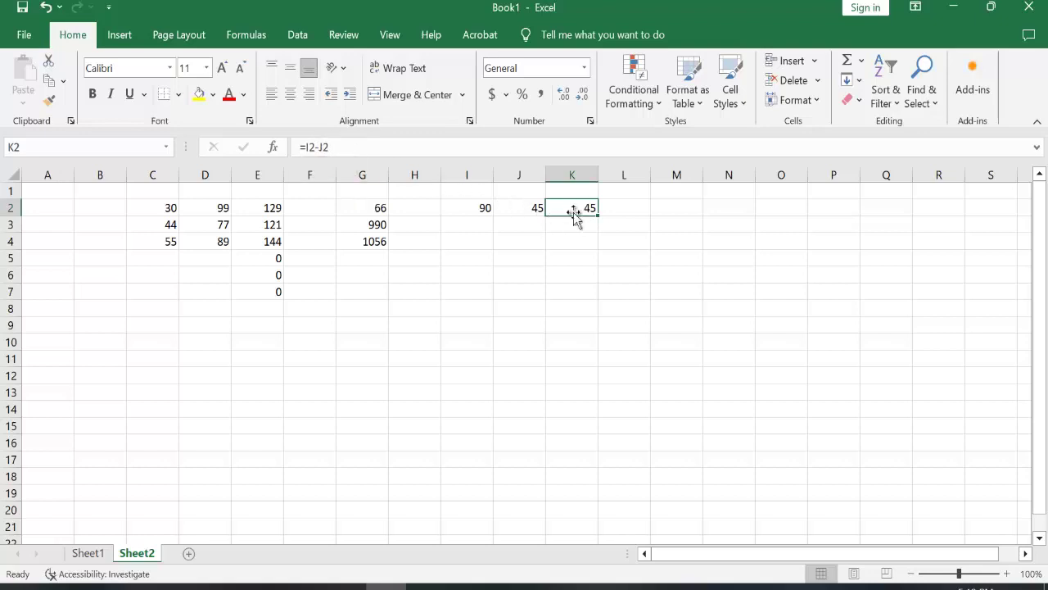
left_click(475, 304)
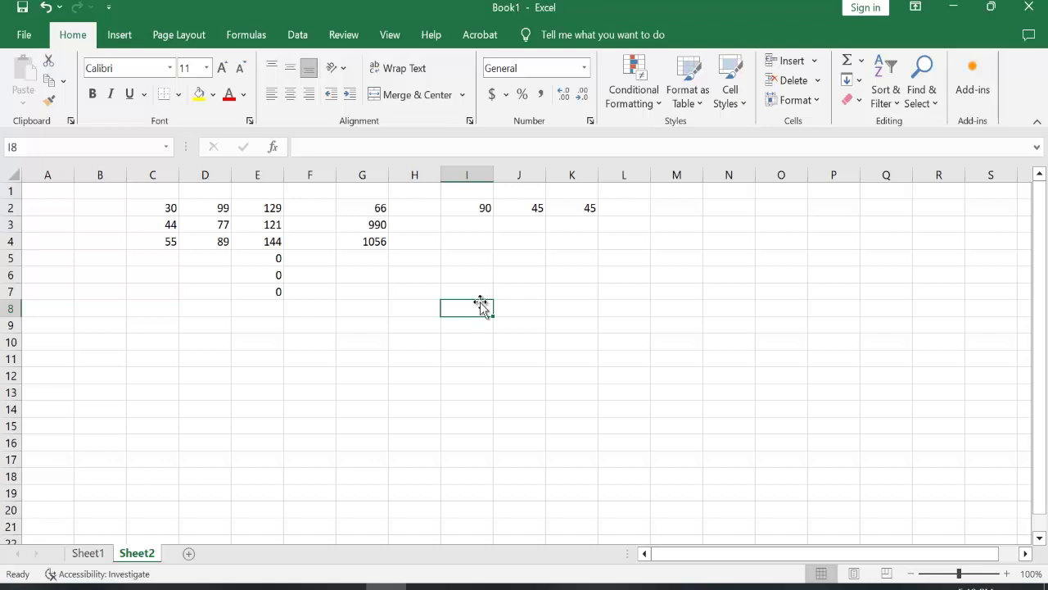
left_click(469, 226)
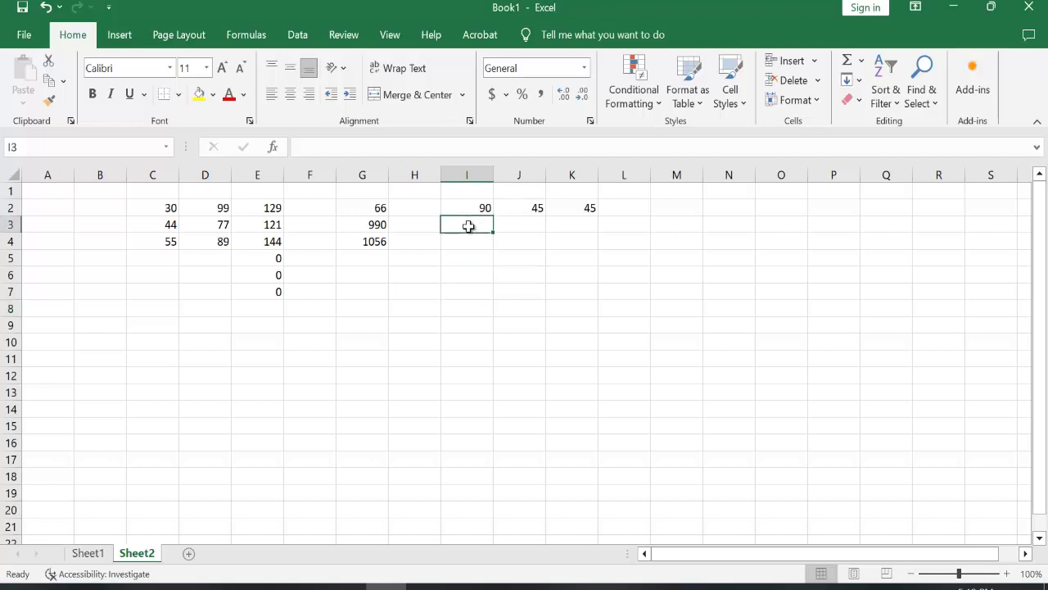
left_click(470, 211)
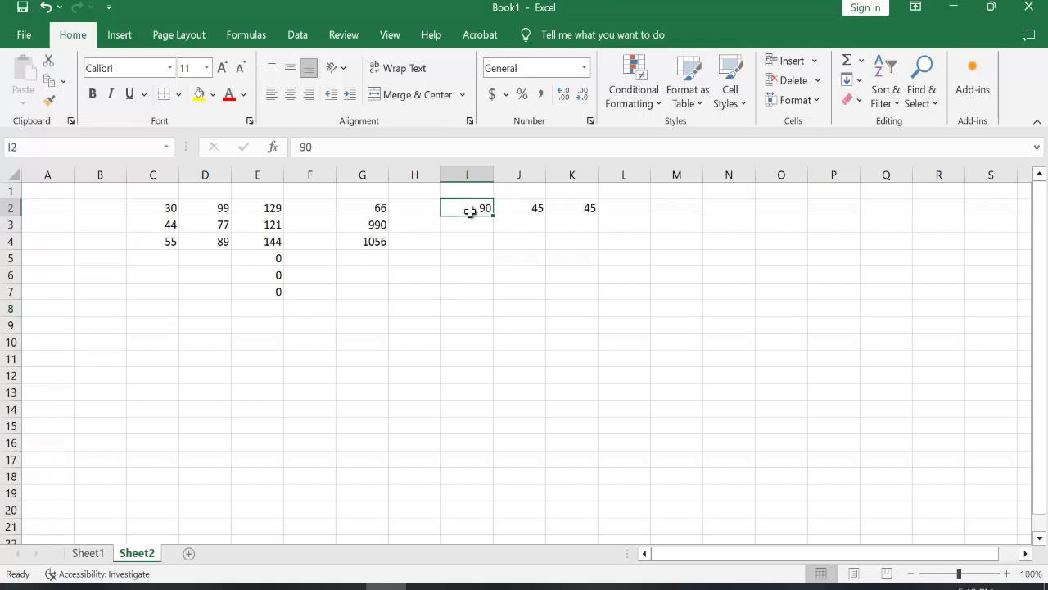
left_click(531, 207)
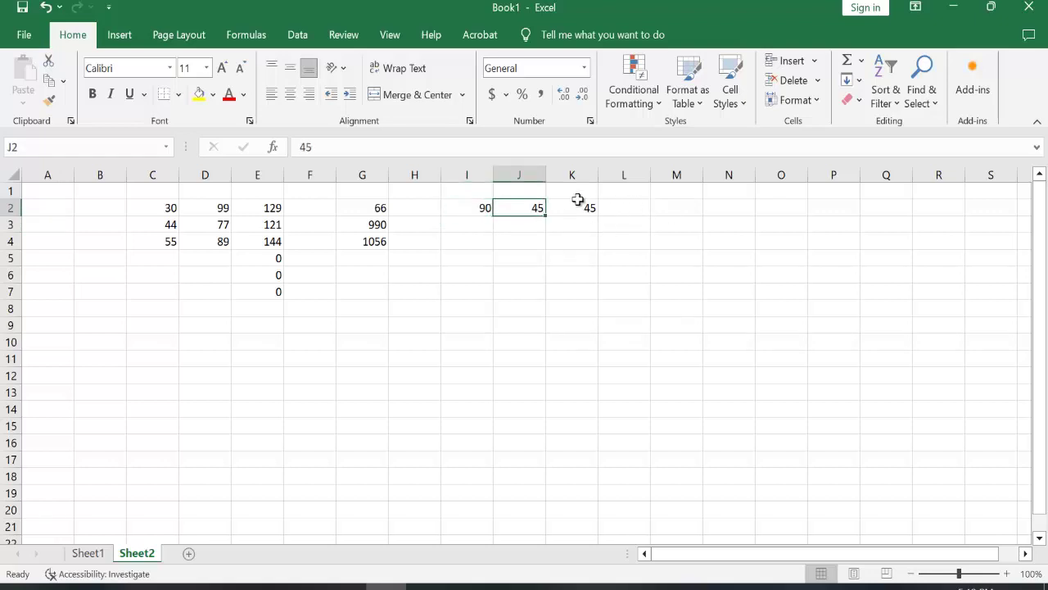
left_click(647, 206)
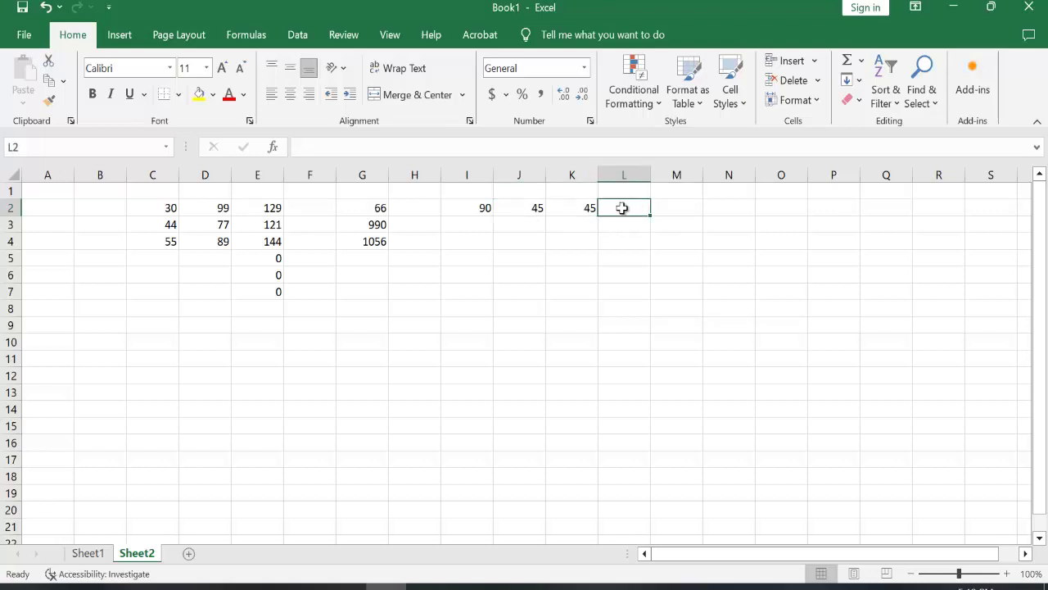
Enter 55 in L2, 5 in M2 and the formula =L2/M2 in N2.
type("55")
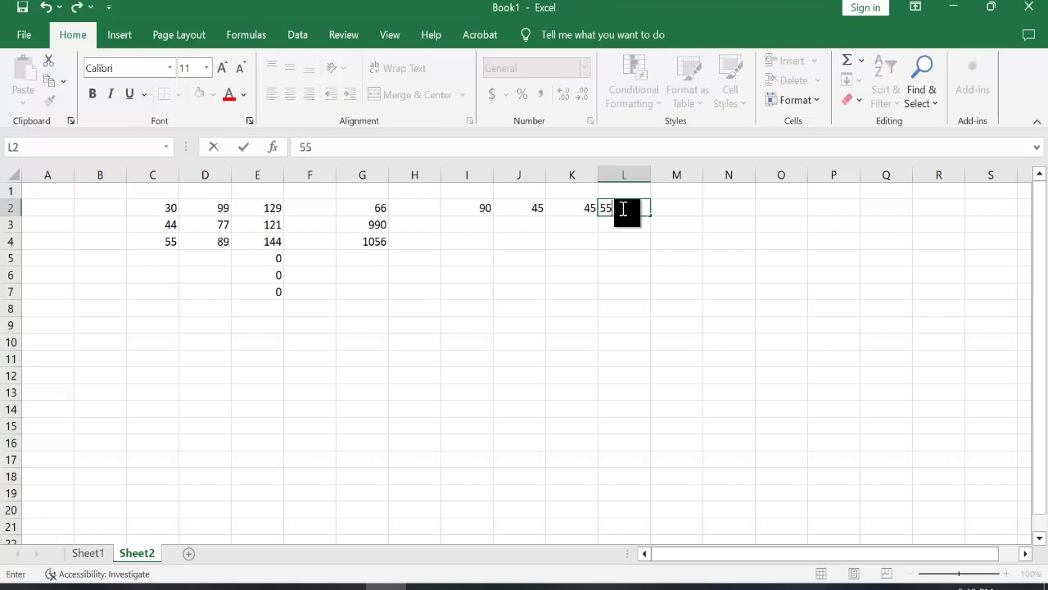
left_click(673, 208)
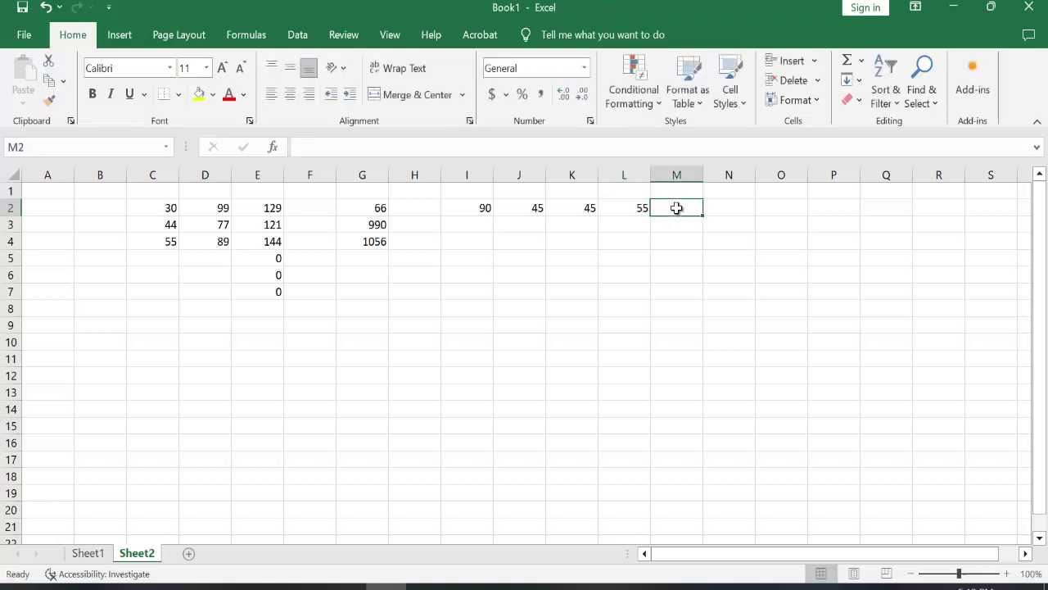
type("5")
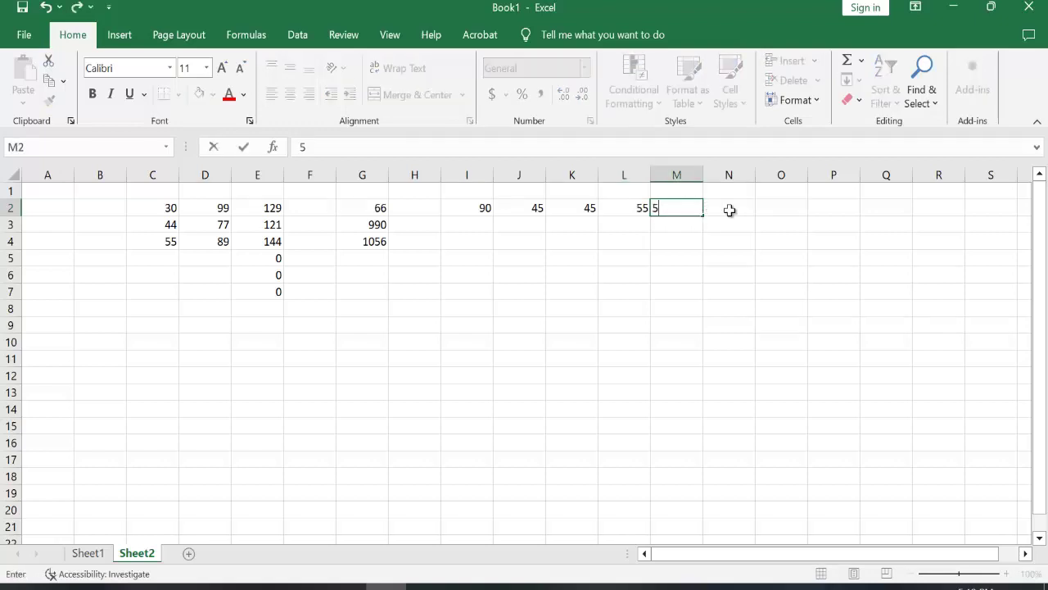
left_click(730, 210)
type("=")
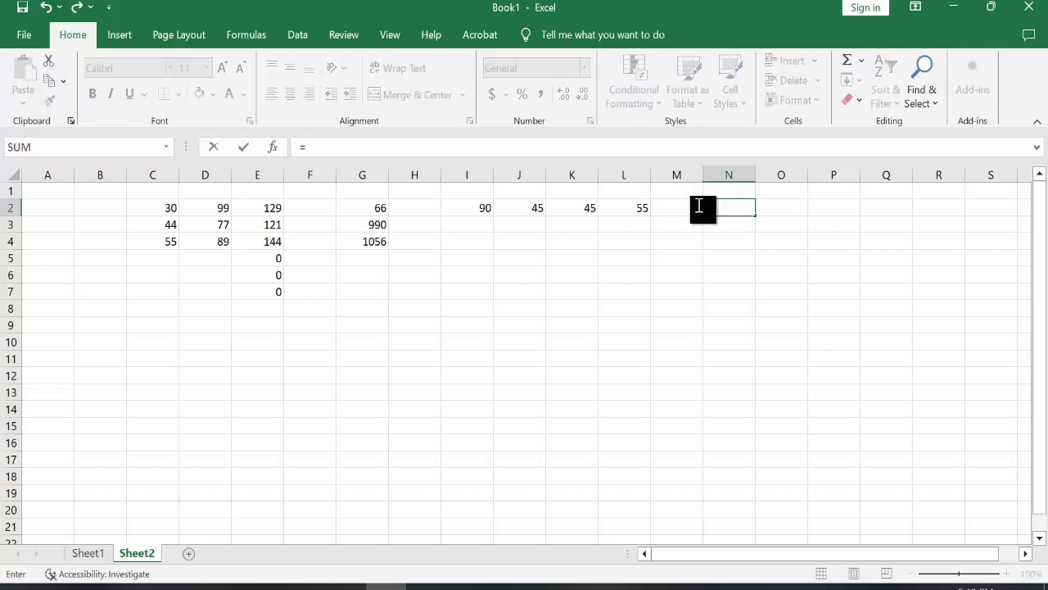
left_click(640, 211)
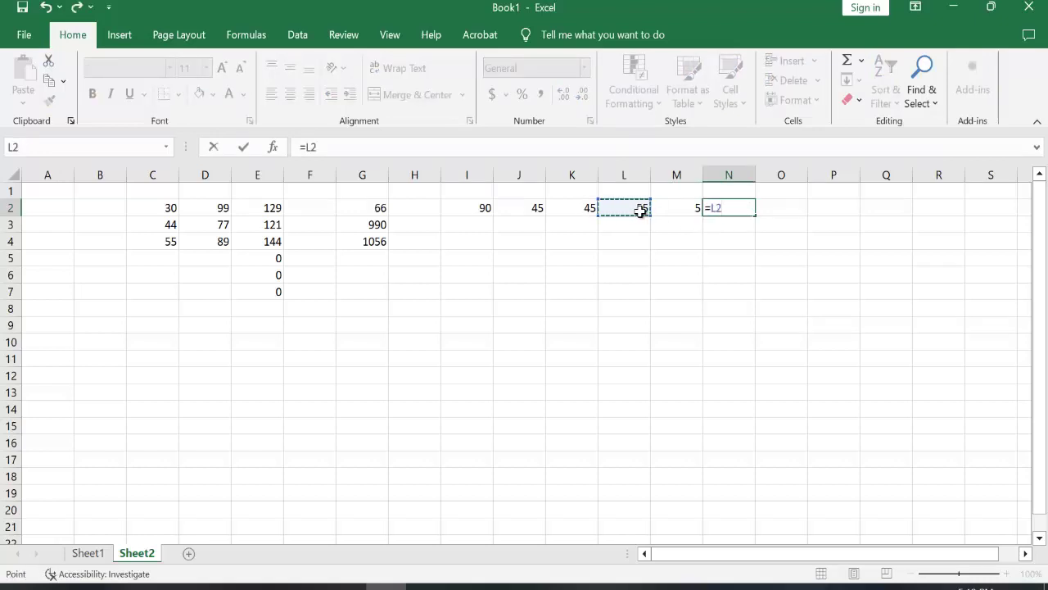
type("/")
left_click(682, 205)
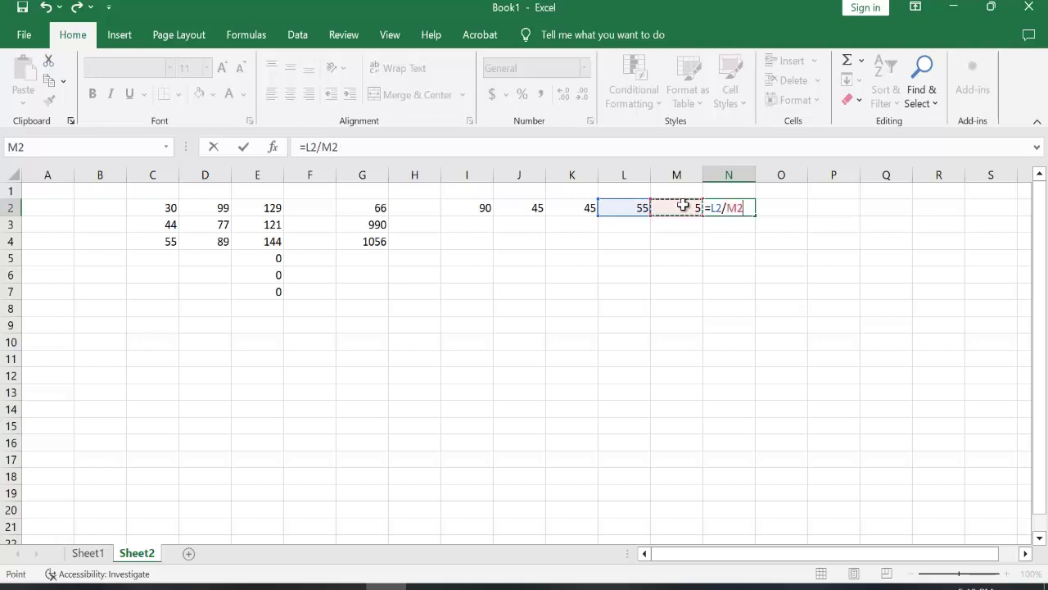
key("Return")
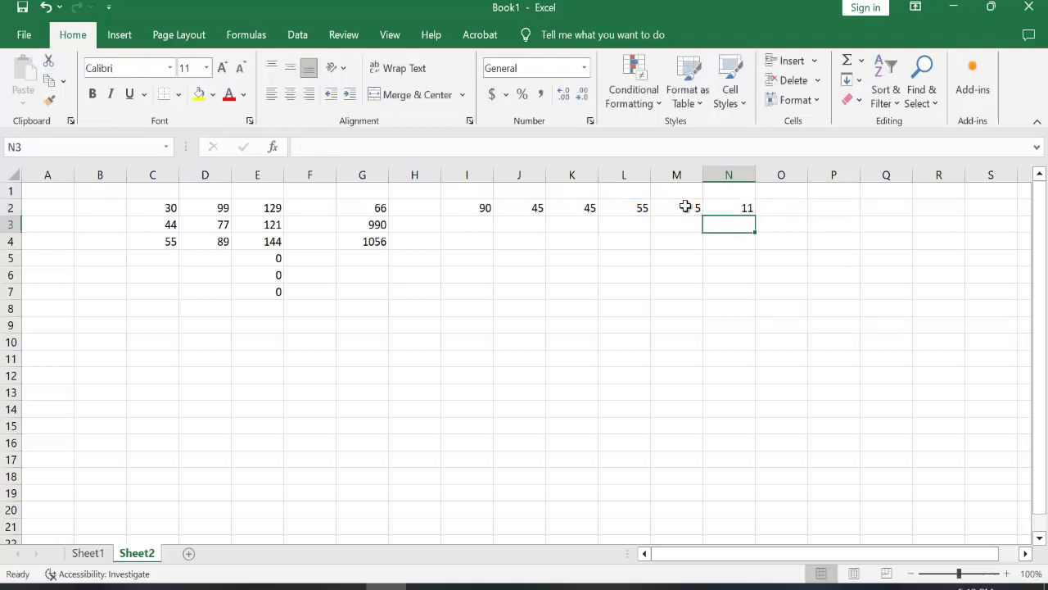
Change L2 to 50 and M2 to 12 so N2 shows 4.166667.
left_click(631, 209)
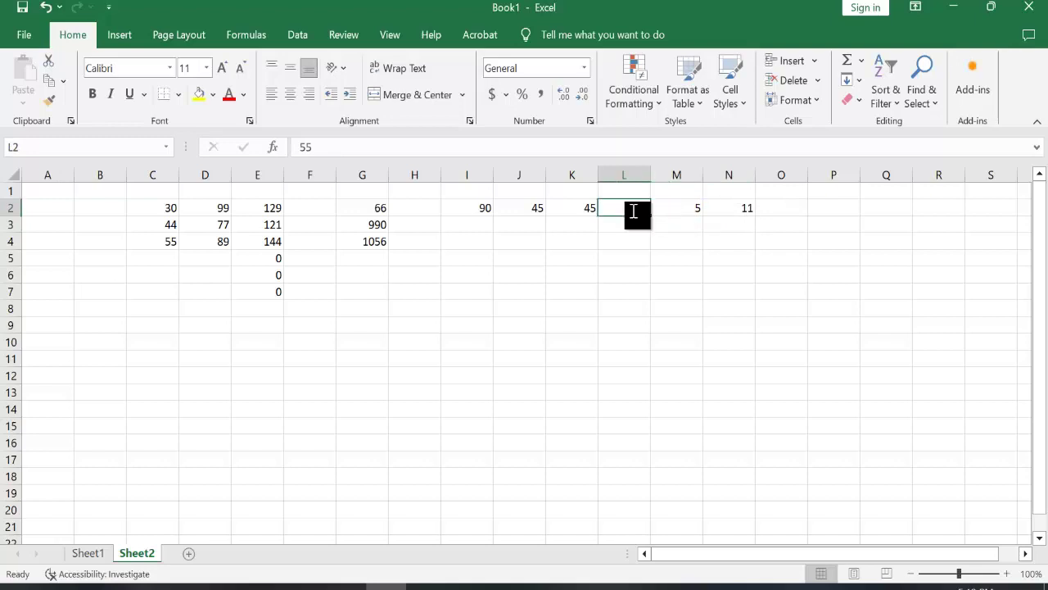
type("5")
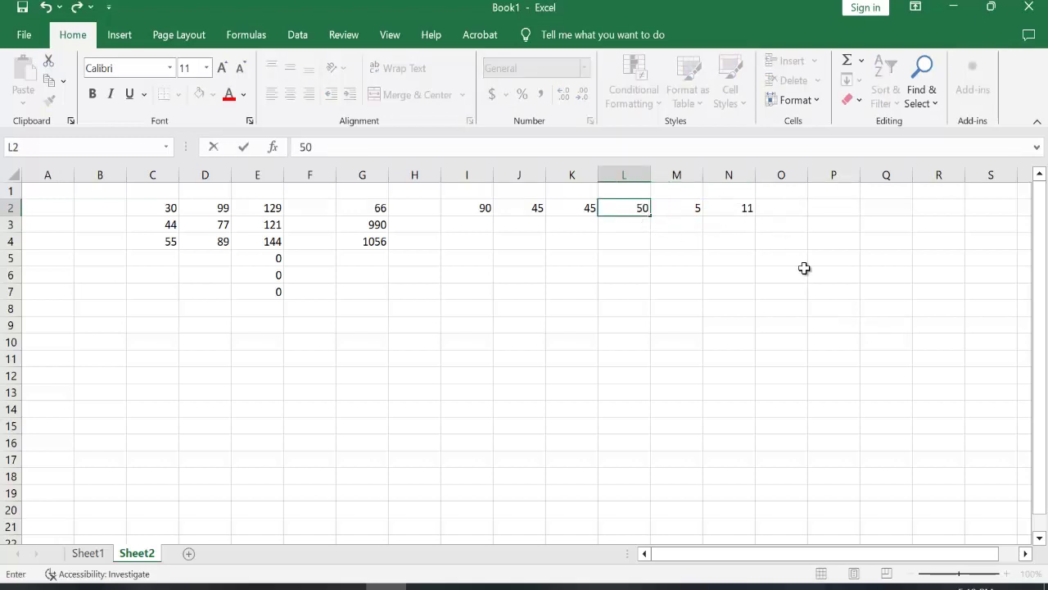
left_click(803, 272)
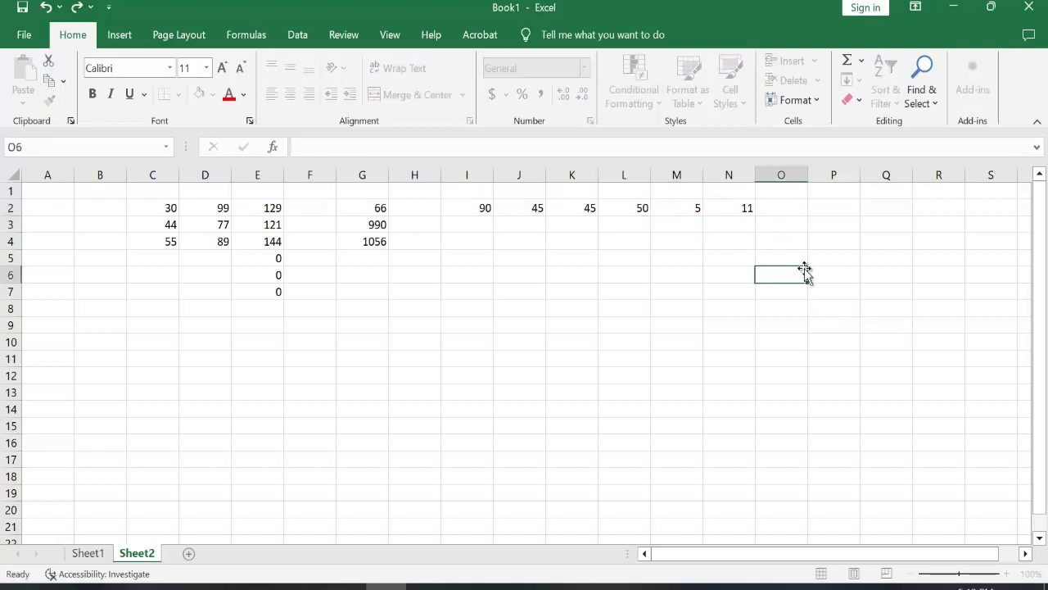
left_click(680, 209)
type("12")
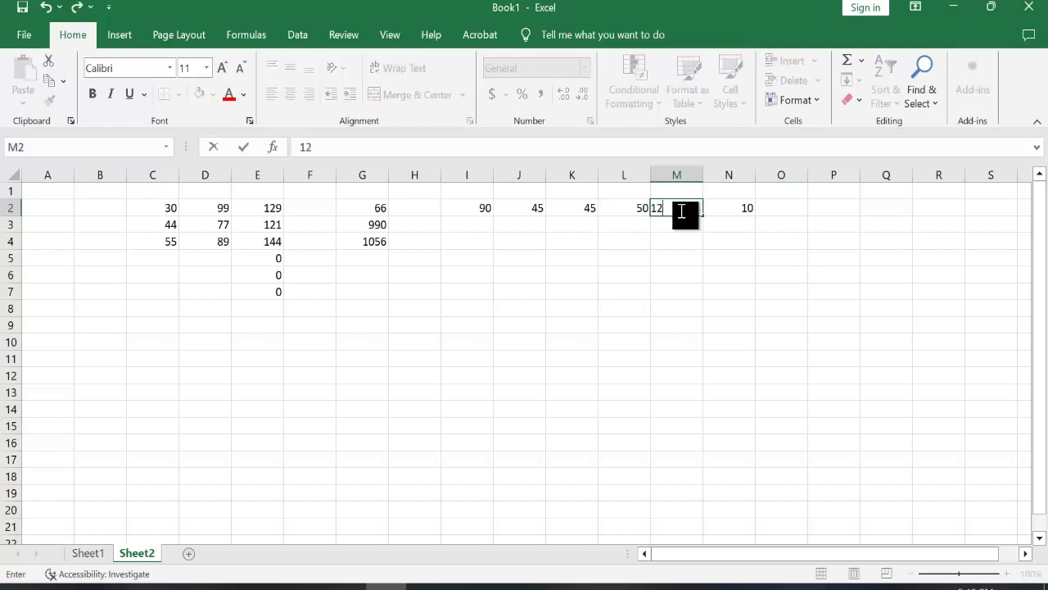
left_click(777, 274)
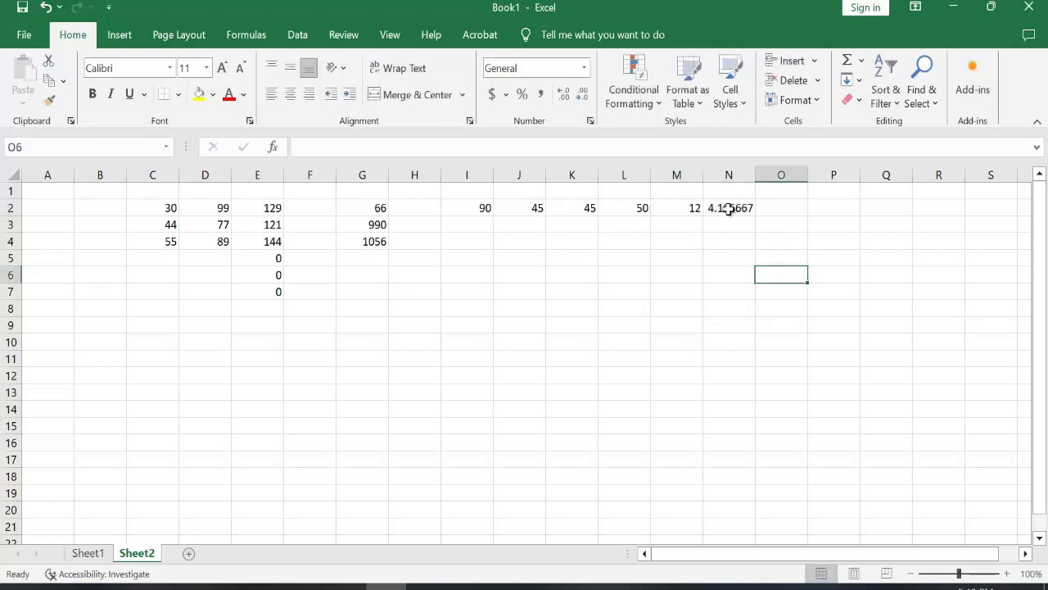
left_click(677, 230)
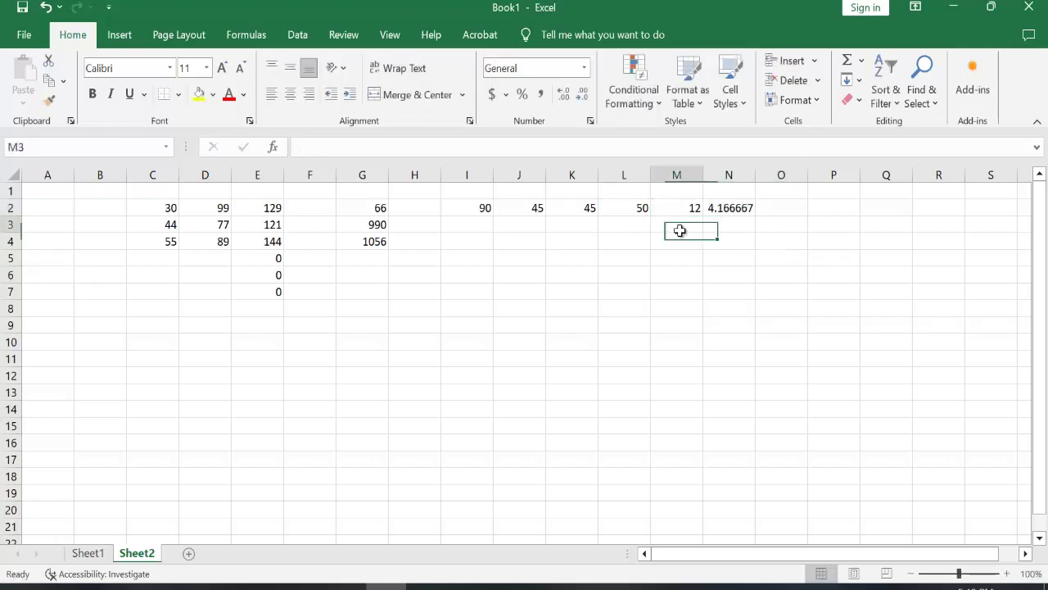
Enter 20 in J6 and 12 in K6.
left_click(498, 278)
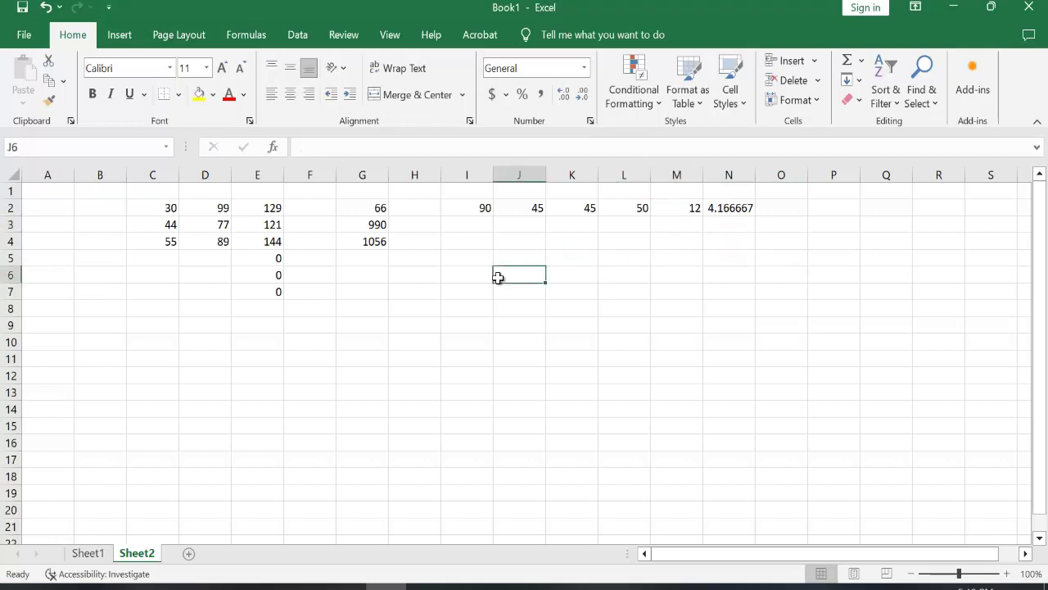
type("20")
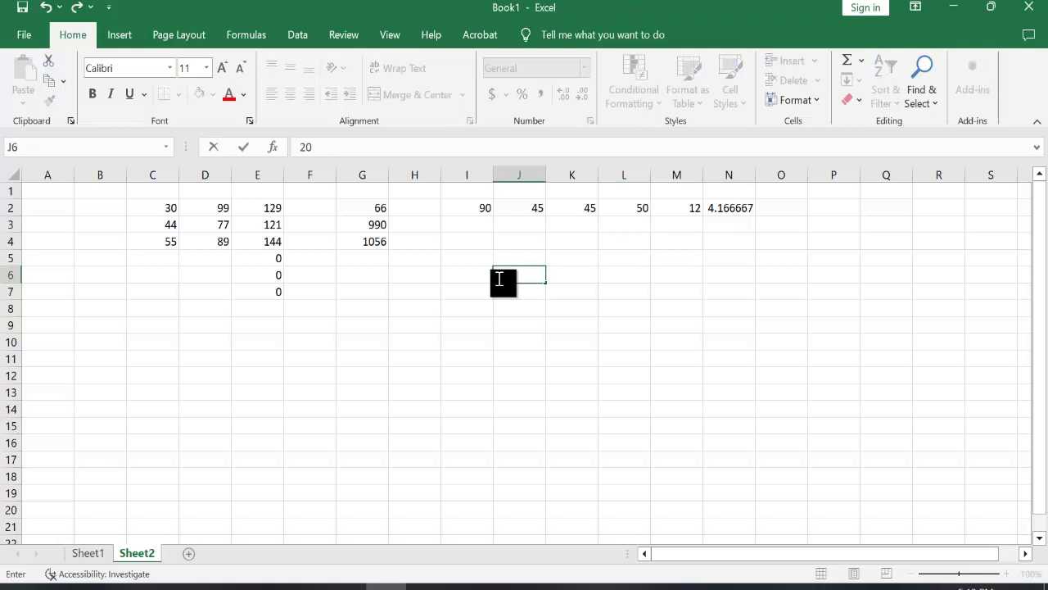
left_click(579, 276)
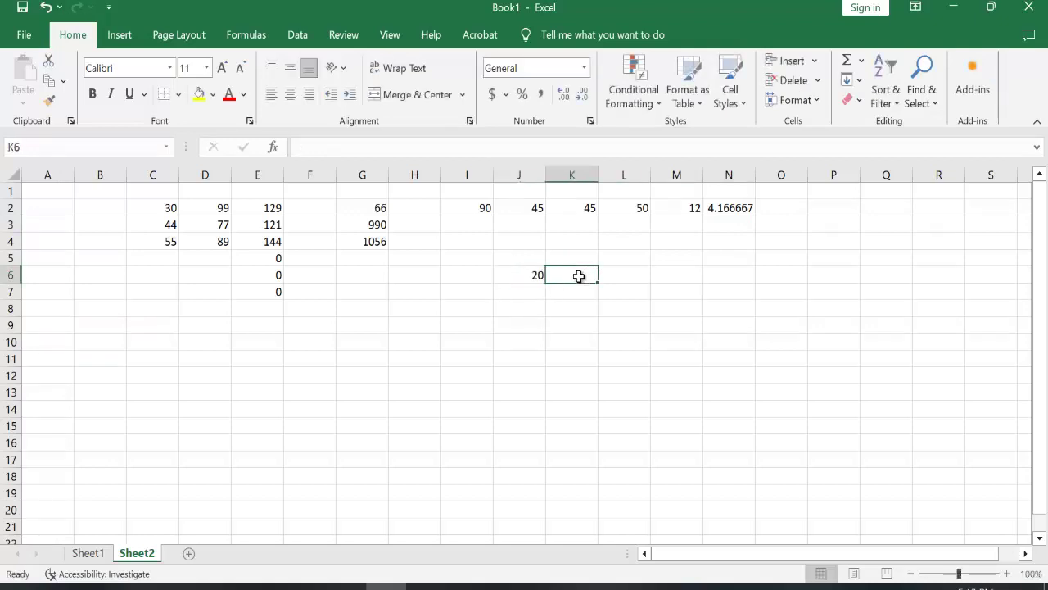
type("12")
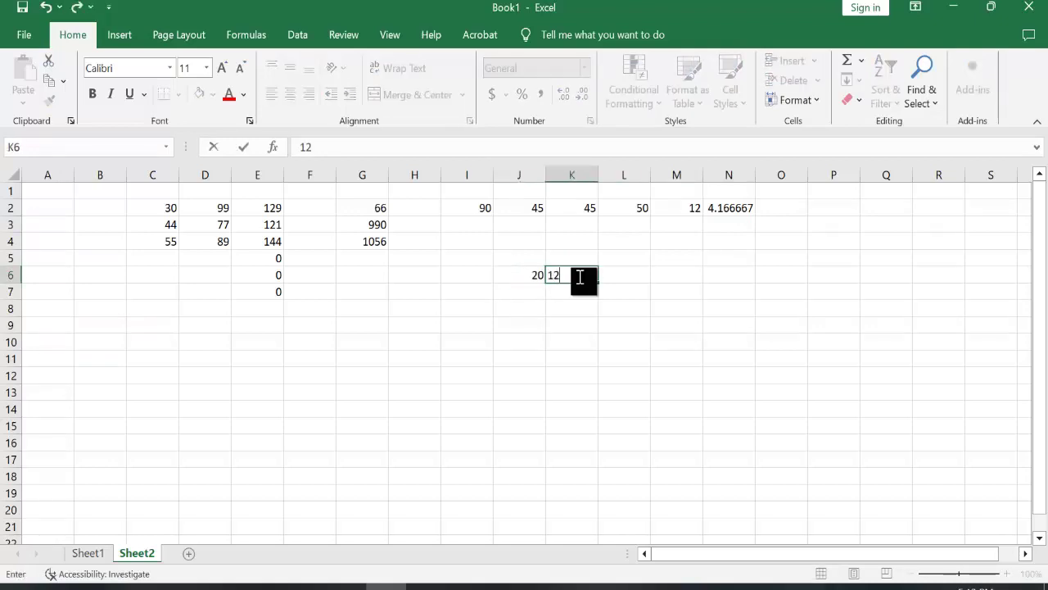
left_click(628, 275)
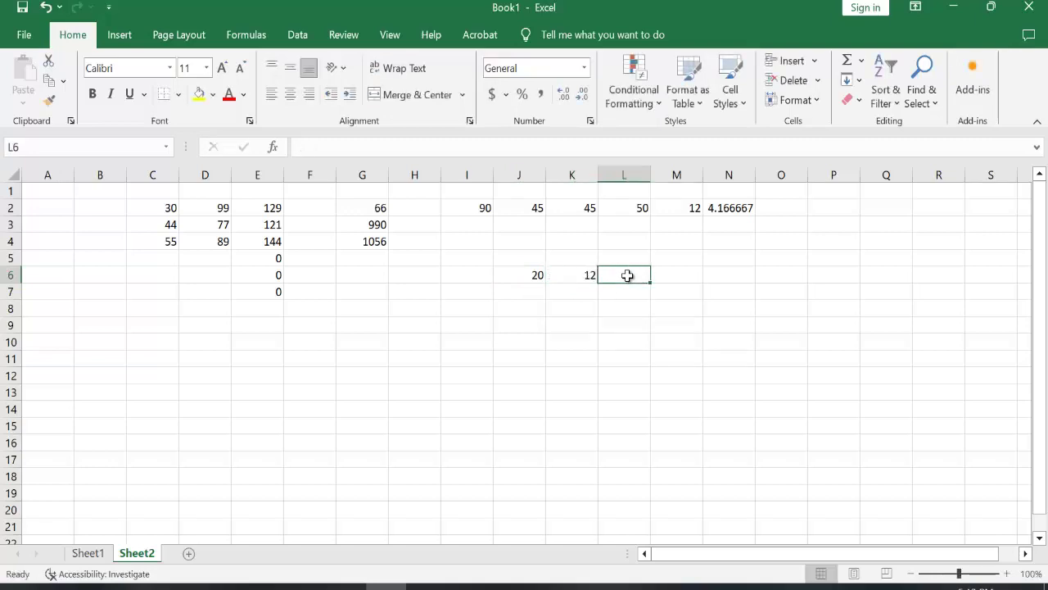
Enter =J6*K6 in L6 to get 240, and fill it down through L10.
type("=")
left_click(524, 274)
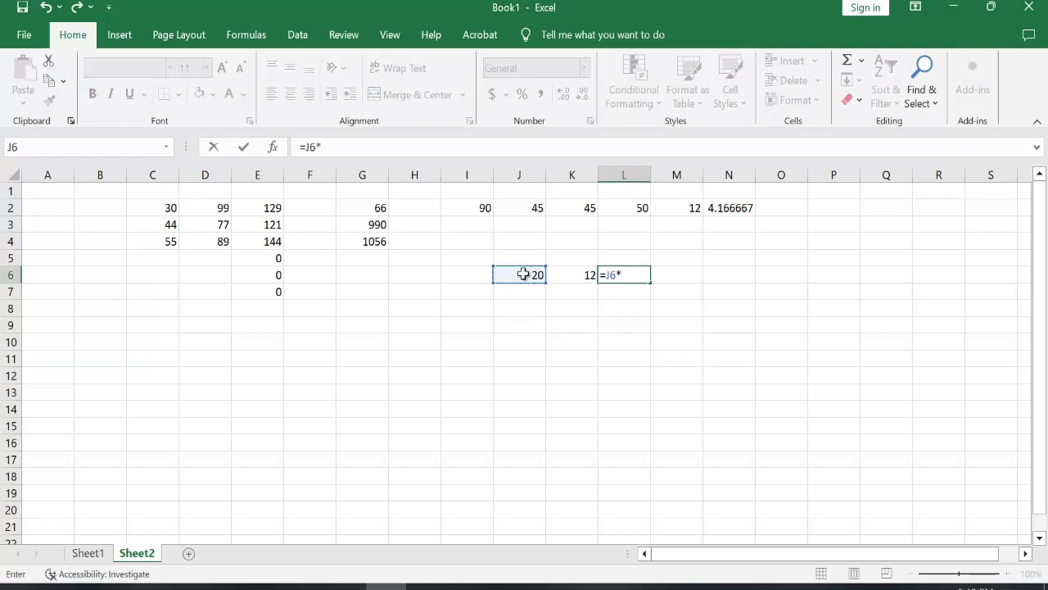
left_click(582, 275)
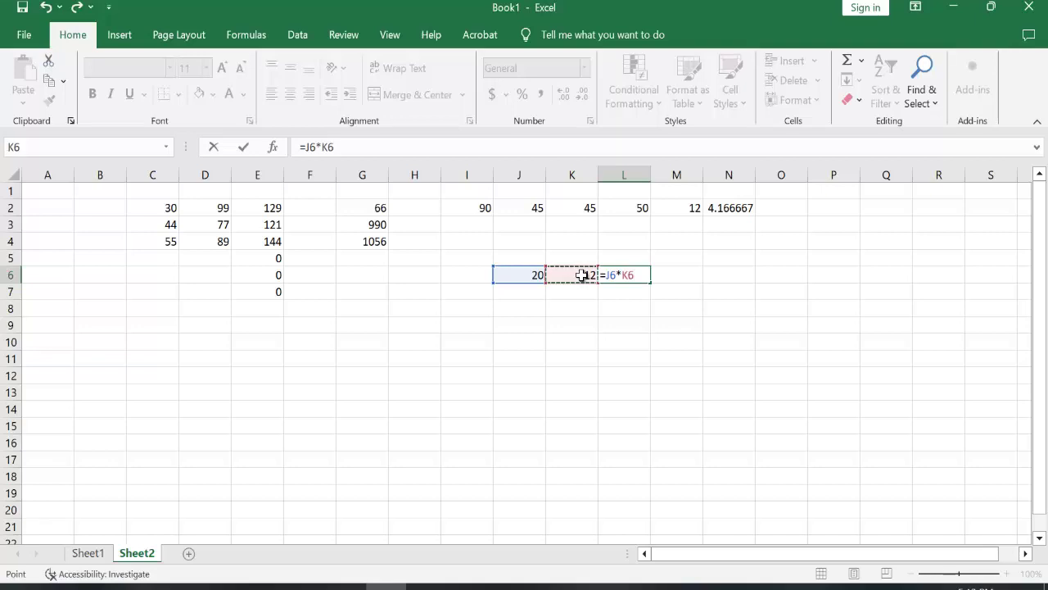
key("Return")
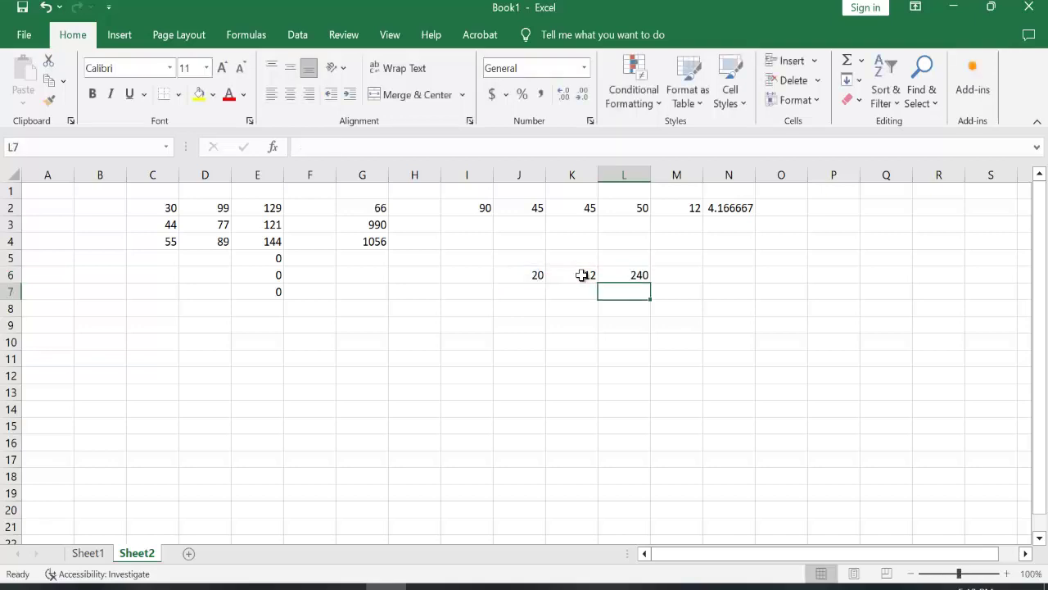
left_click(622, 276)
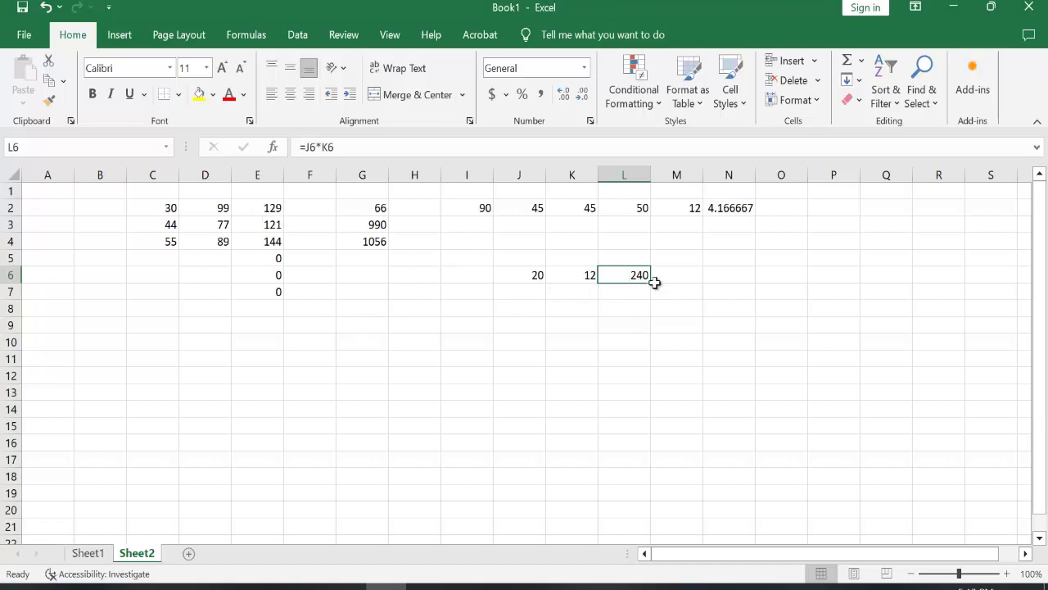
left_click_drag(653, 286, 655, 346)
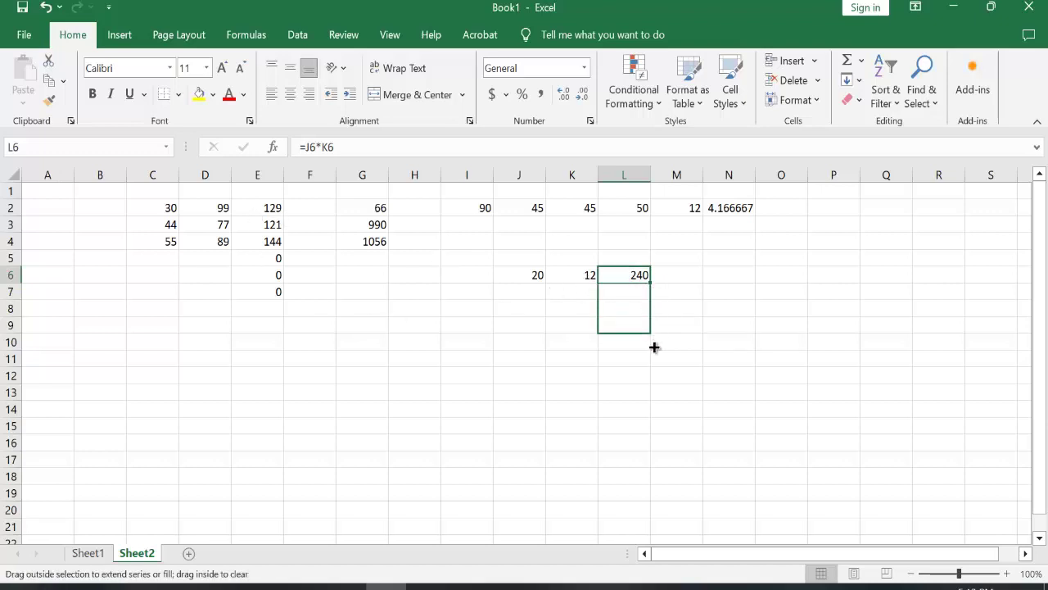
Enter 55 in J7 and 44 in K7 so L7's copied formula gives 2420.
left_click(522, 291)
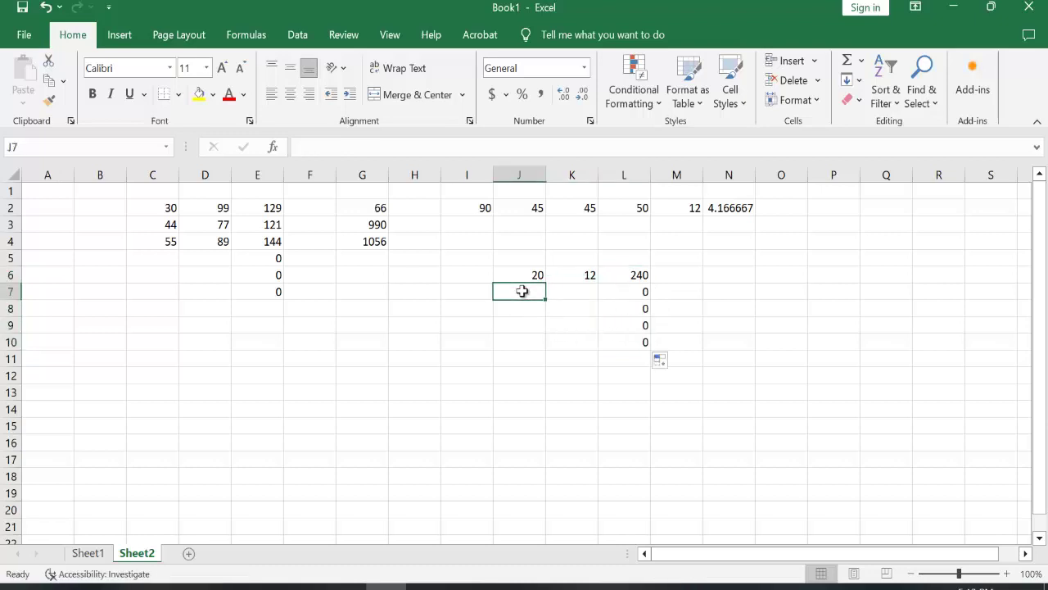
type("55")
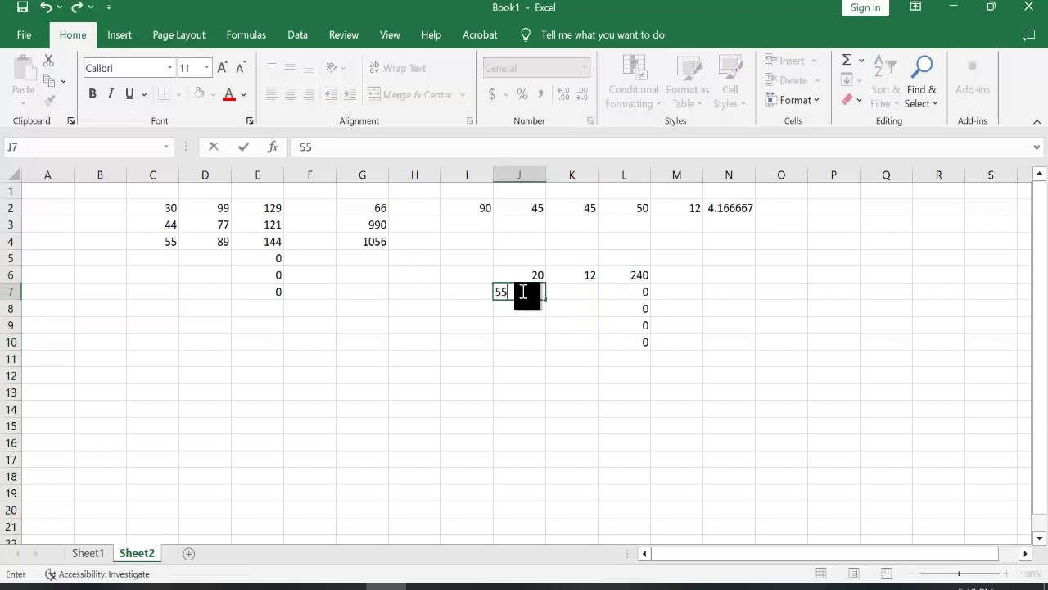
left_click(578, 297)
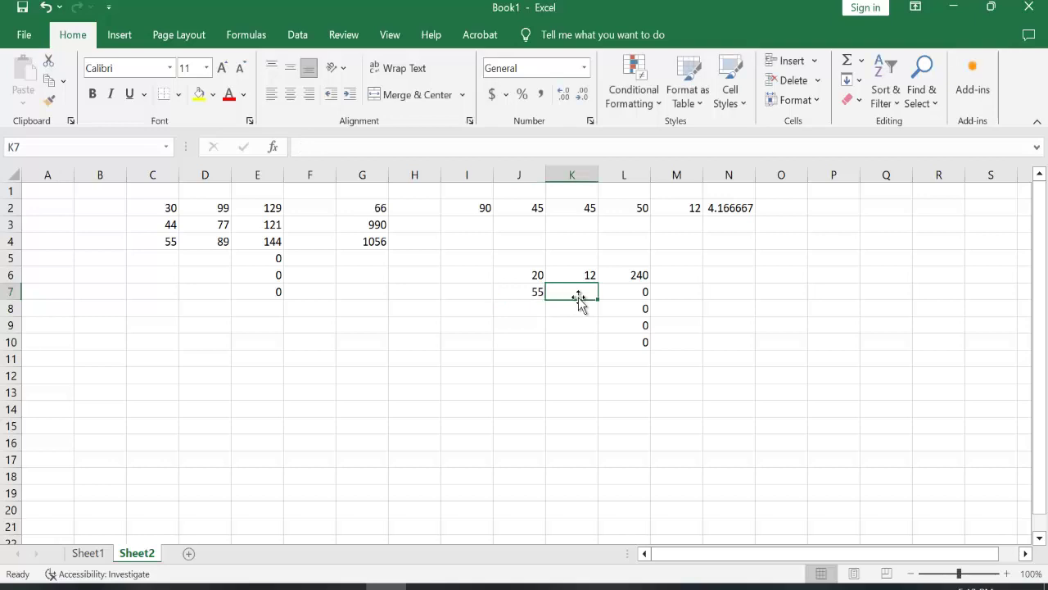
type("44")
left_click(578, 361)
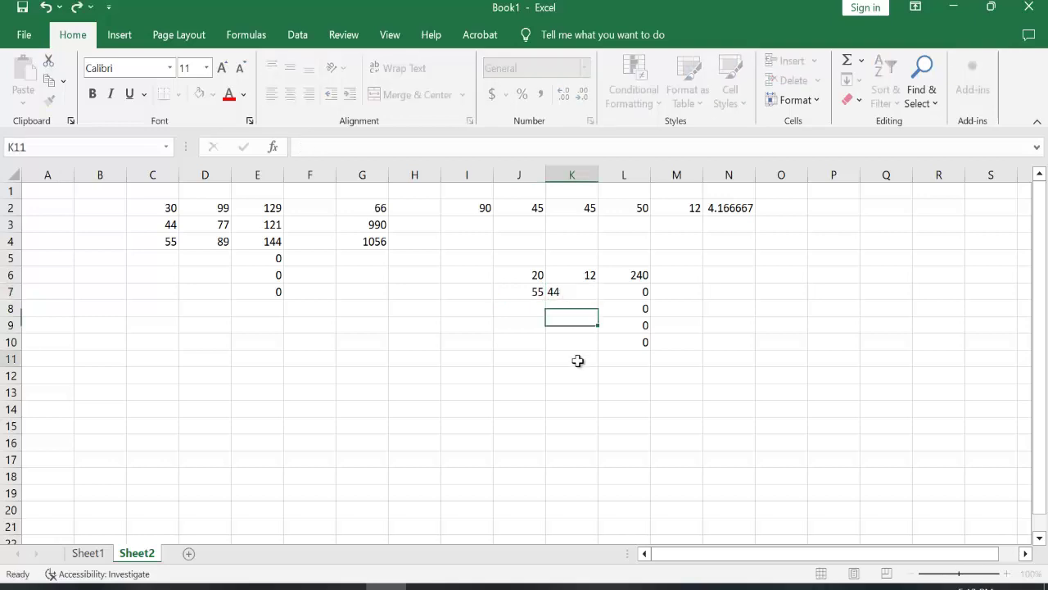
left_click(642, 292)
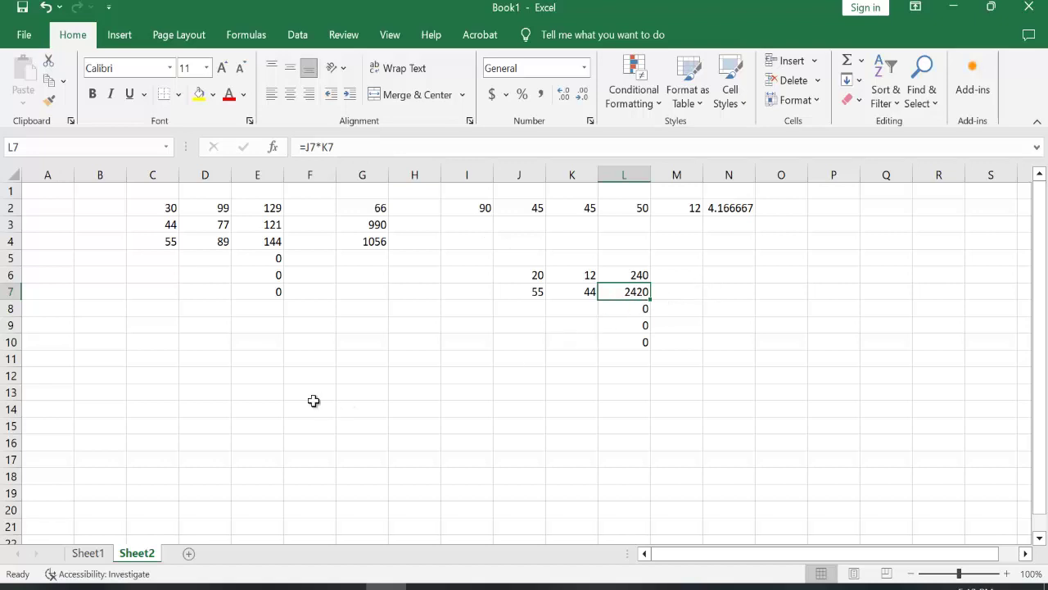
Enter 4 in cell F13.
left_click(307, 396)
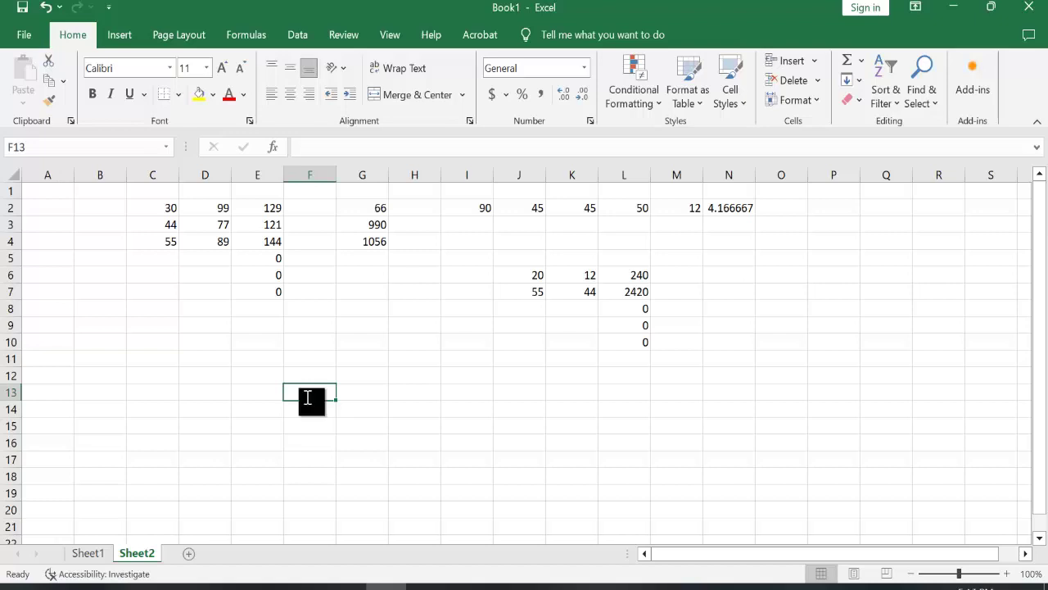
type("4")
key("Tab")
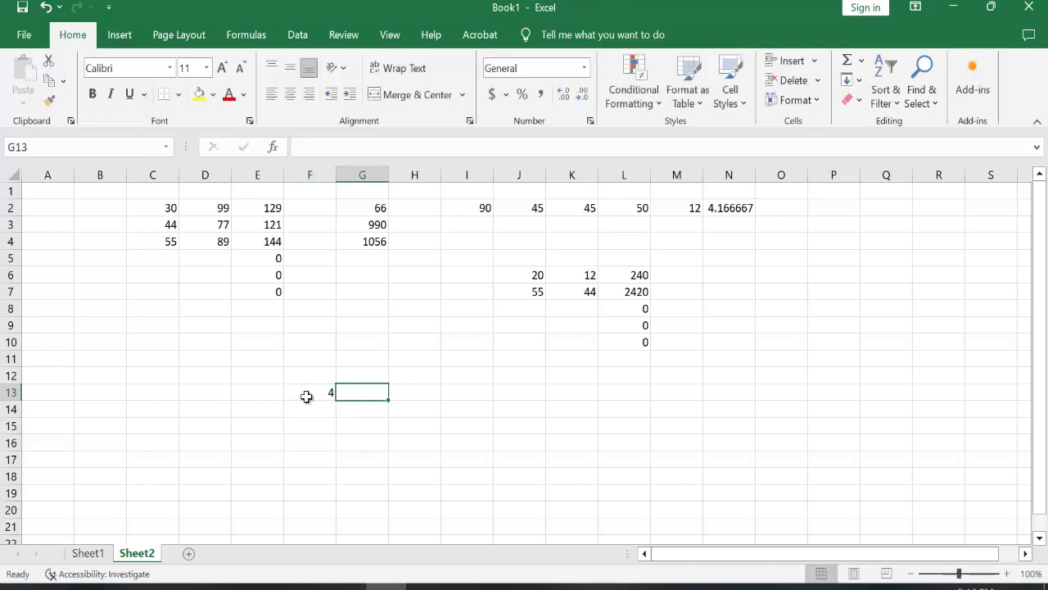
Enter 8 in G13 and autofill F13:G13 across to O13, counting 4 through 40 by fours.
type("8")
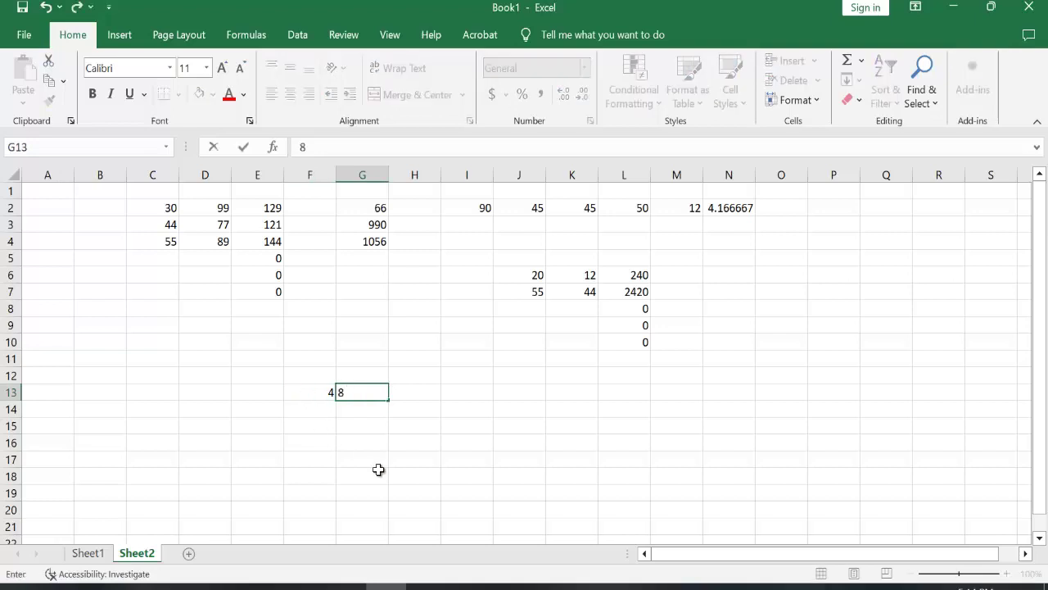
left_click(391, 475)
left_click_drag(307, 392, 383, 394)
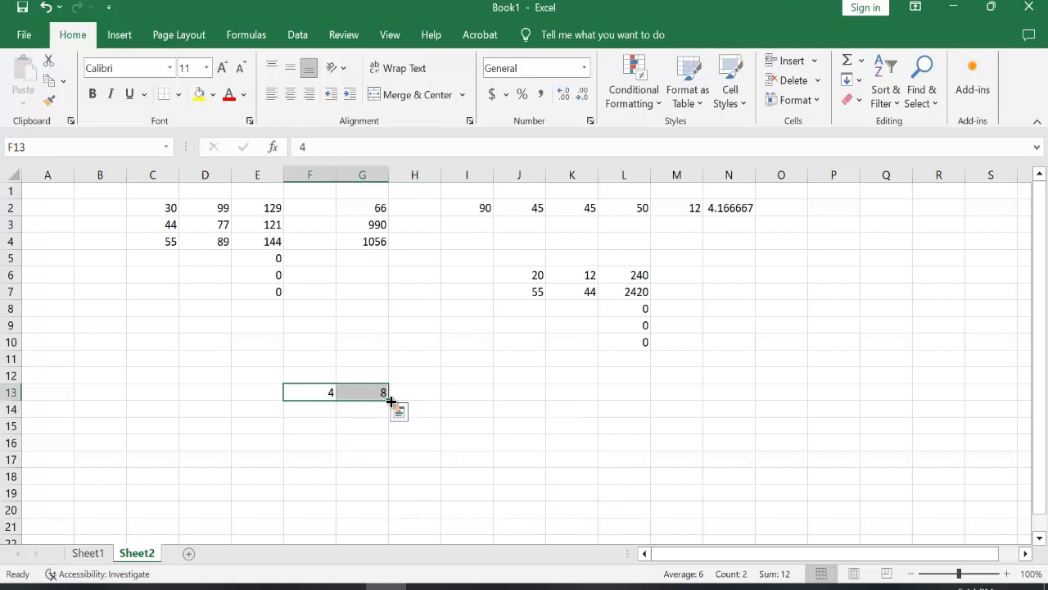
left_click_drag(391, 401, 788, 386)
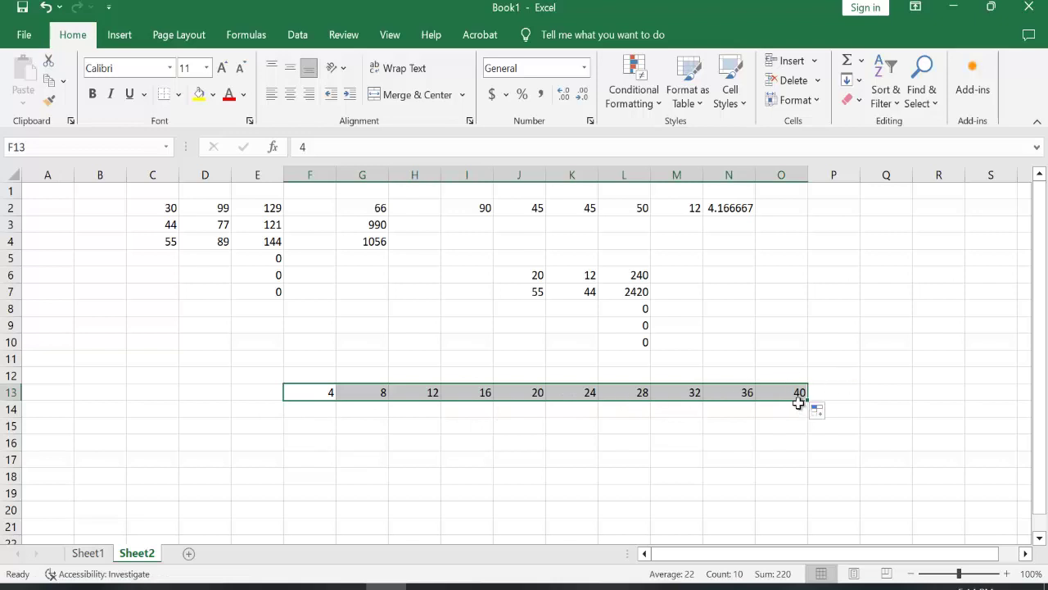
Enter 13 and 26 in F16:G16 and autofill right to O16, reaching 130.
left_click(324, 439)
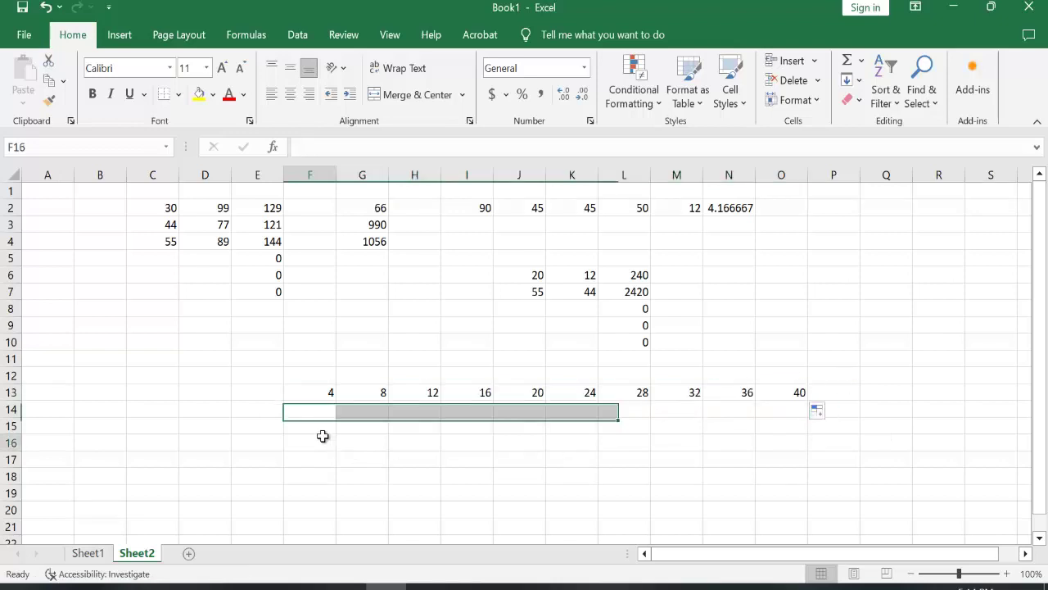
type("13")
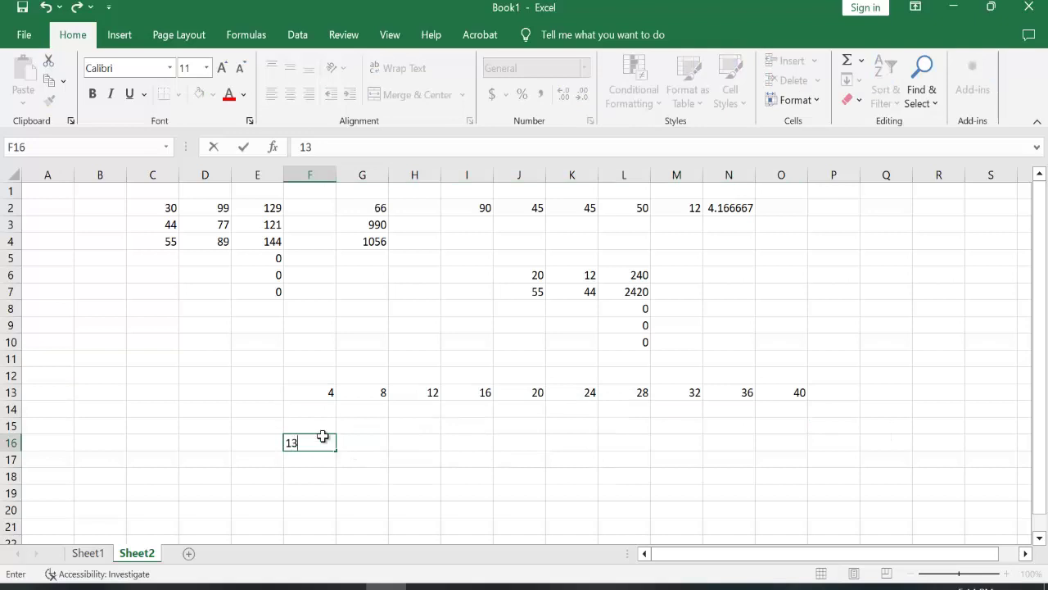
key("Tab")
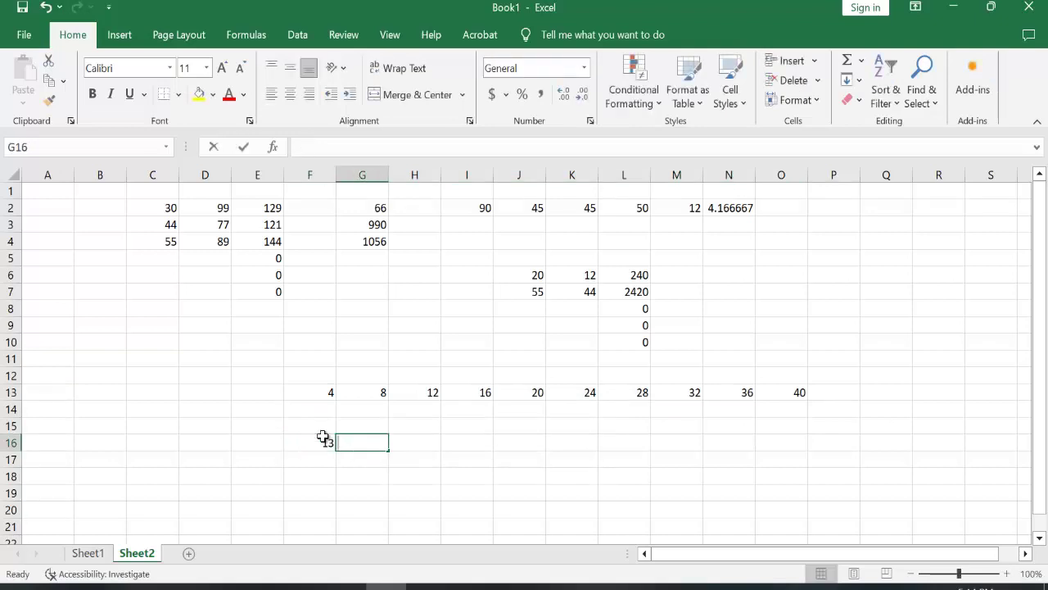
type("26")
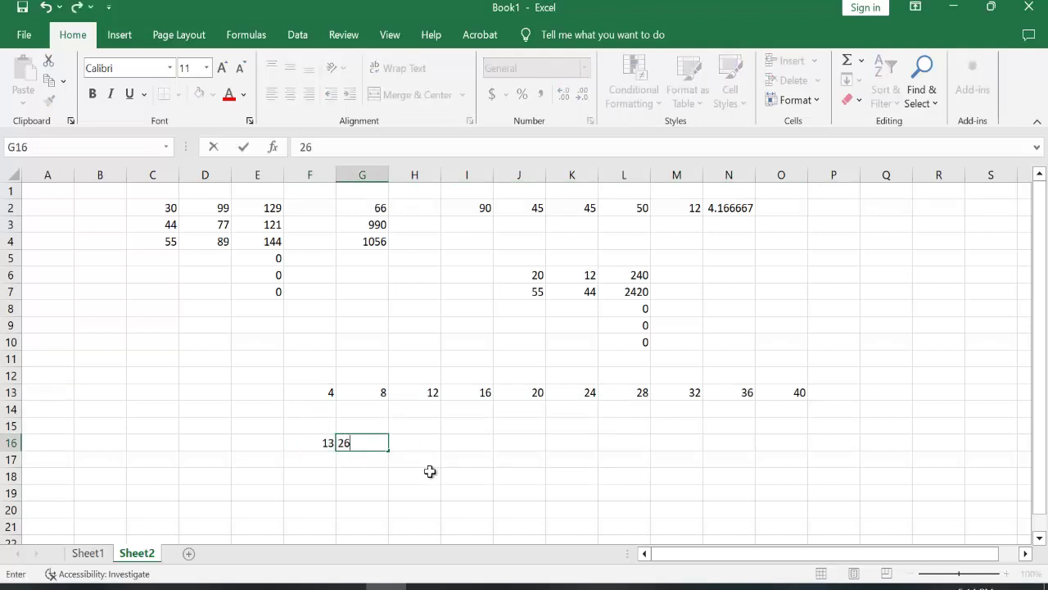
left_click(431, 471)
left_click_drag(325, 442, 382, 444)
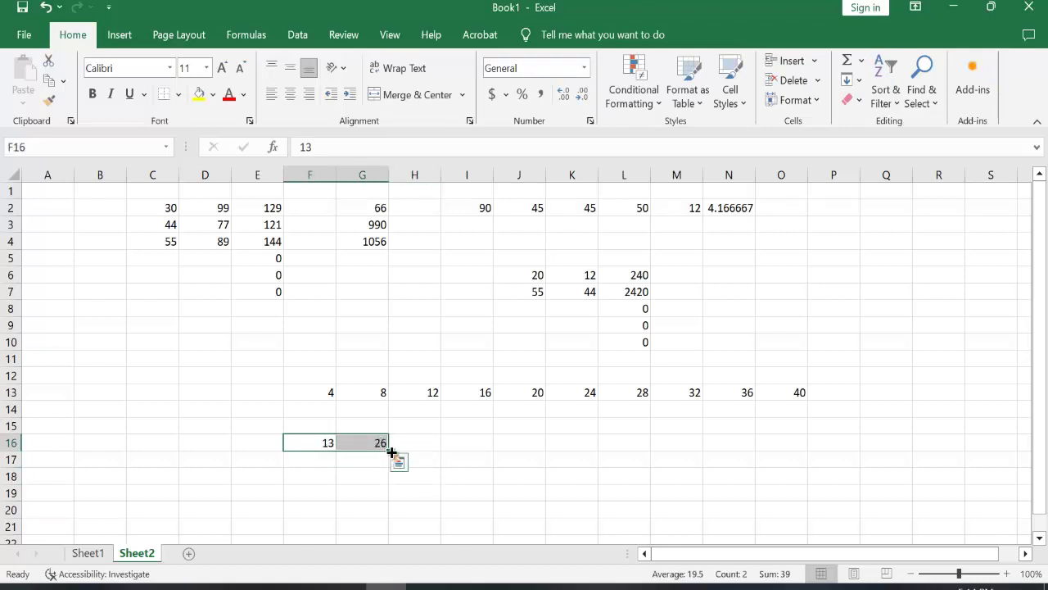
mouse_move(390, 449)
left_mouse_down()
mouse_move(692, 445)
mouse_move(832, 430)
left_mouse_up()
left_click(832, 430)
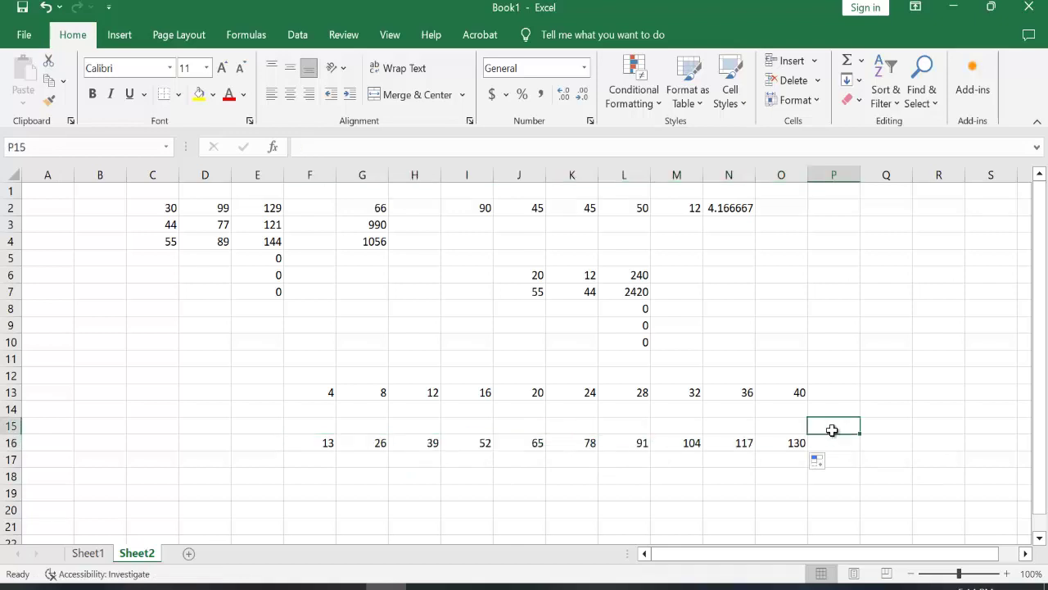
left_click(210, 357)
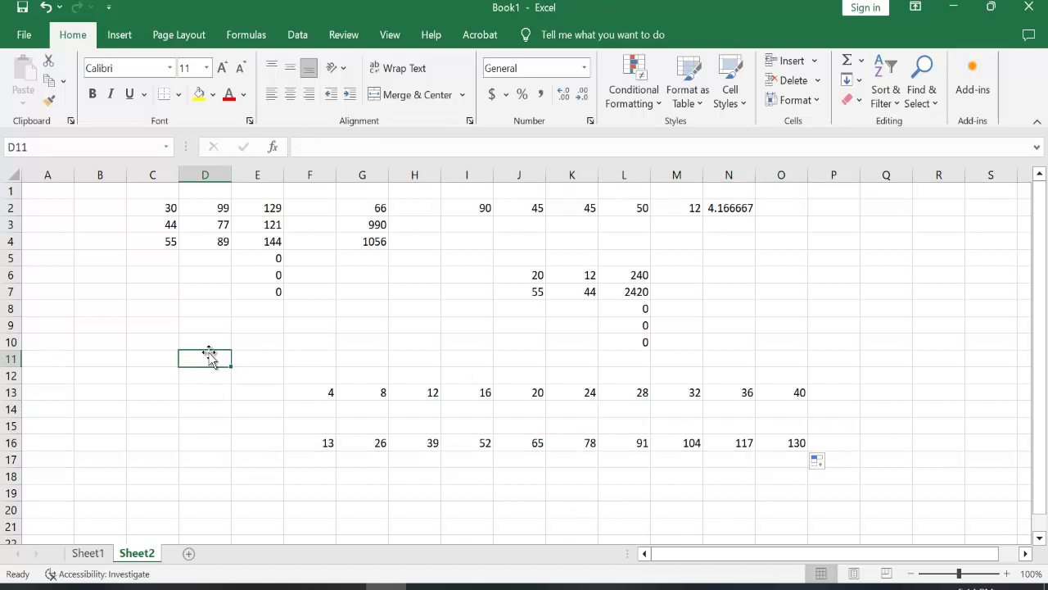
Enter 5 and 10 in D11:D12 and fill column D with the series up to 55.
type("5")
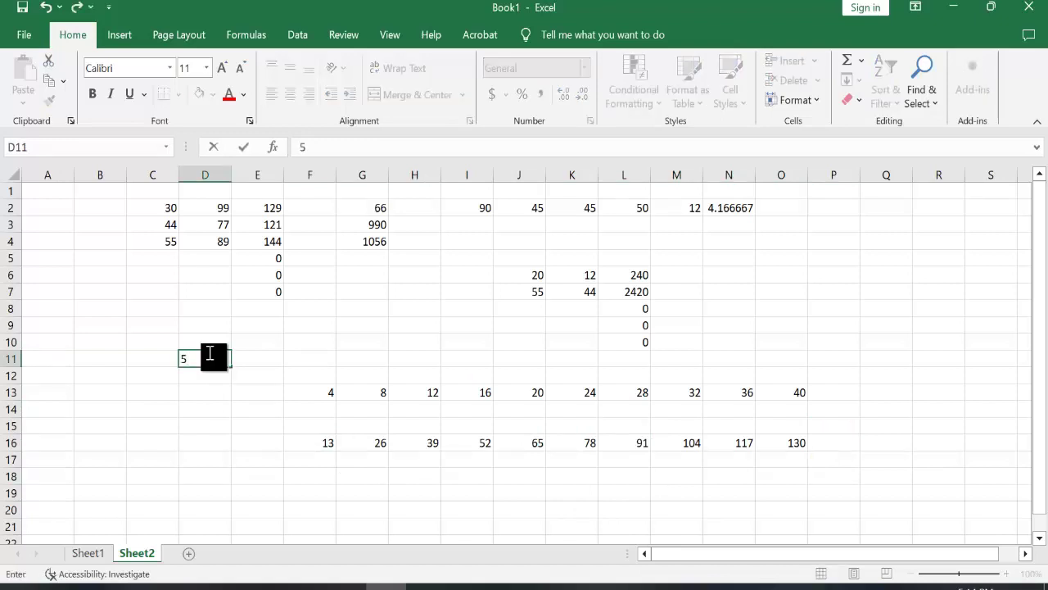
key("Return")
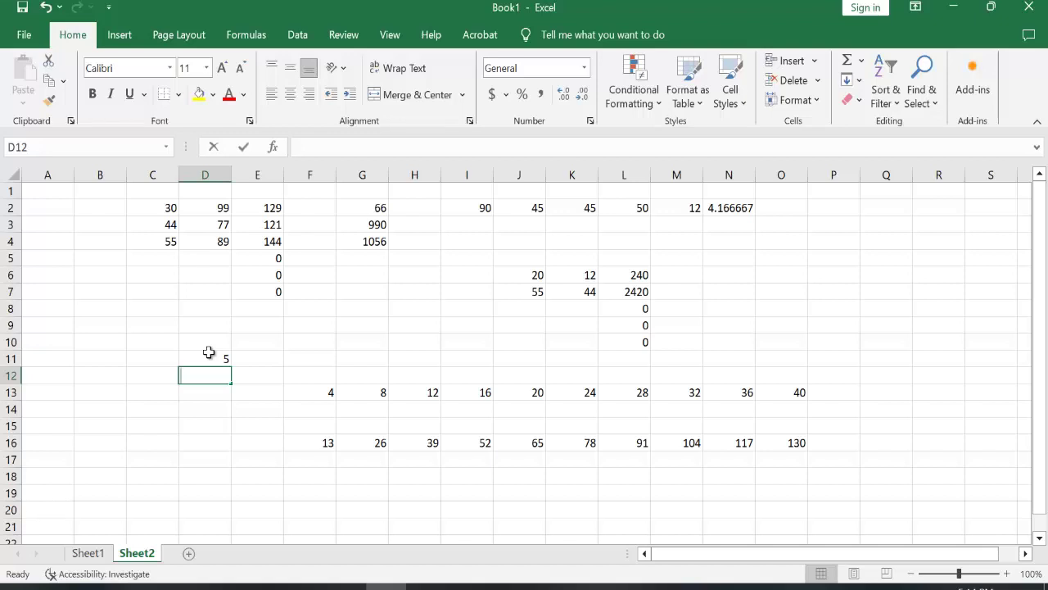
type("10")
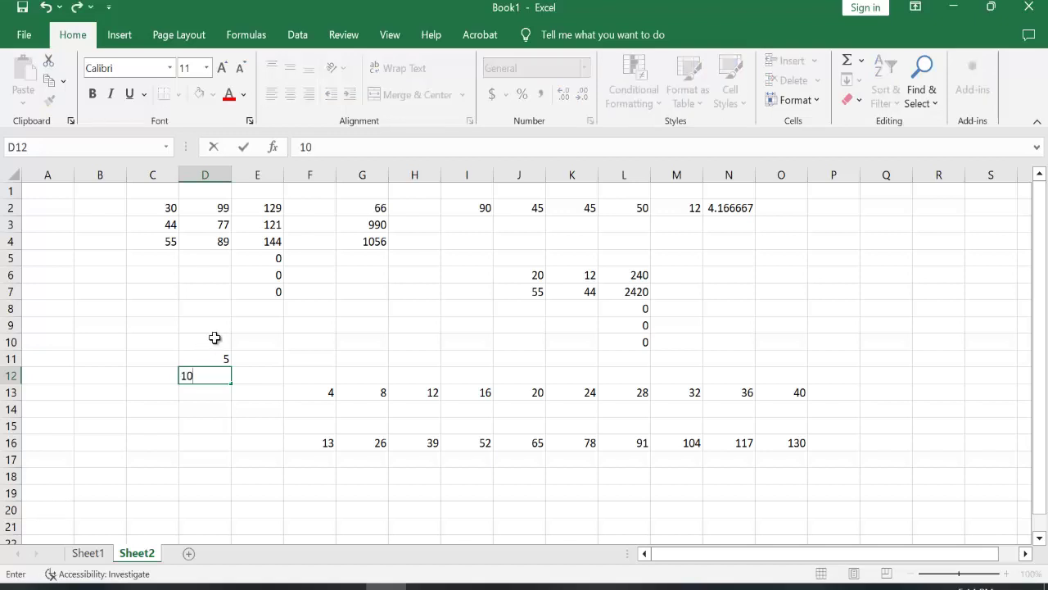
left_click(217, 340)
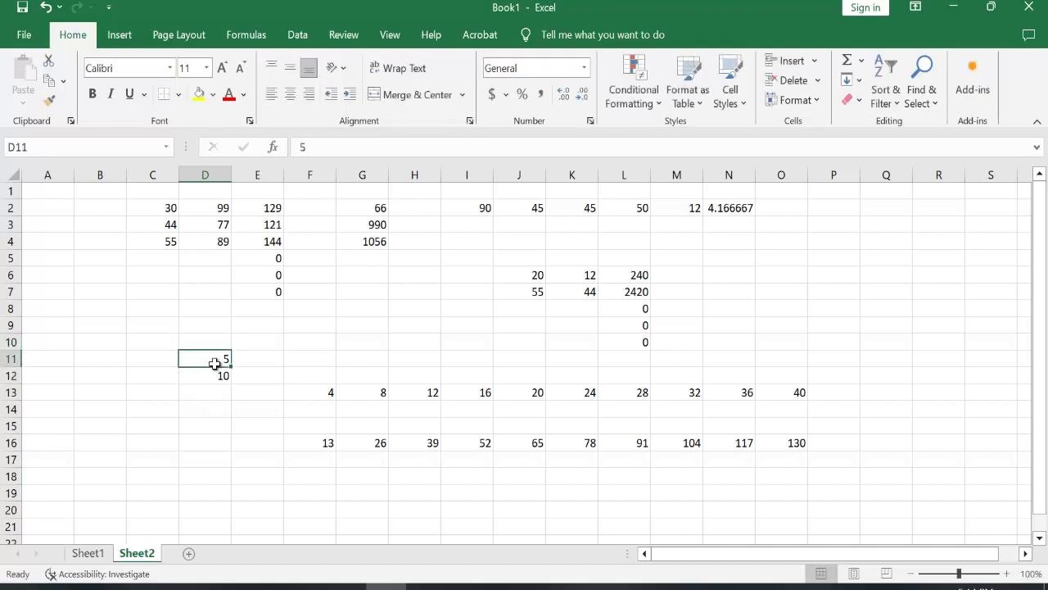
left_click_drag(214, 361, 217, 392)
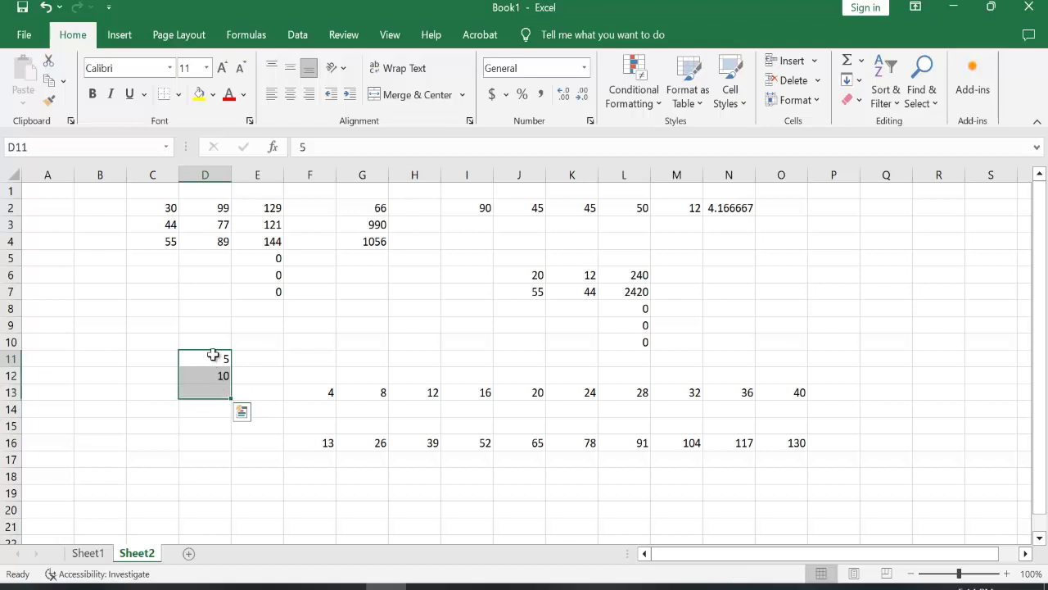
left_click(213, 356)
left_click_drag(214, 365, 235, 538)
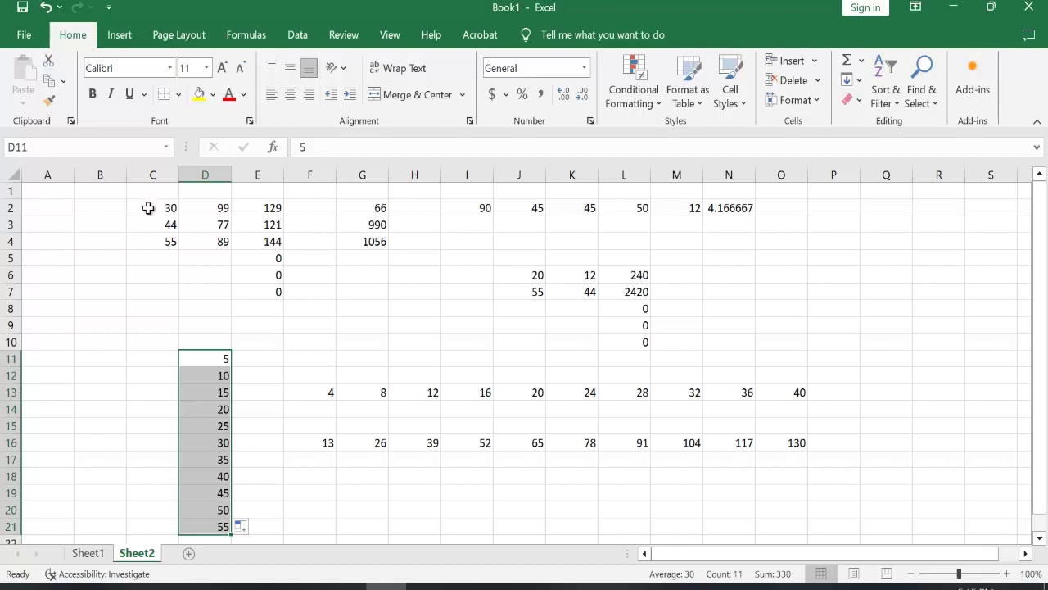
Select the block C2:P21 and delete every value in it.
left_click_drag(148, 208, 728, 490)
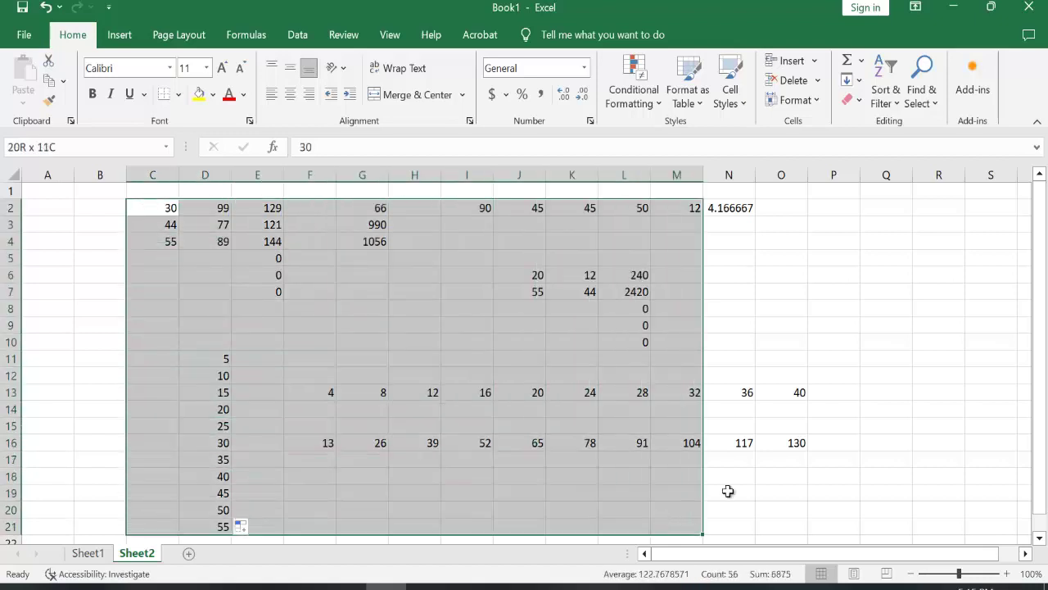
left_click_drag(728, 491, 843, 534)
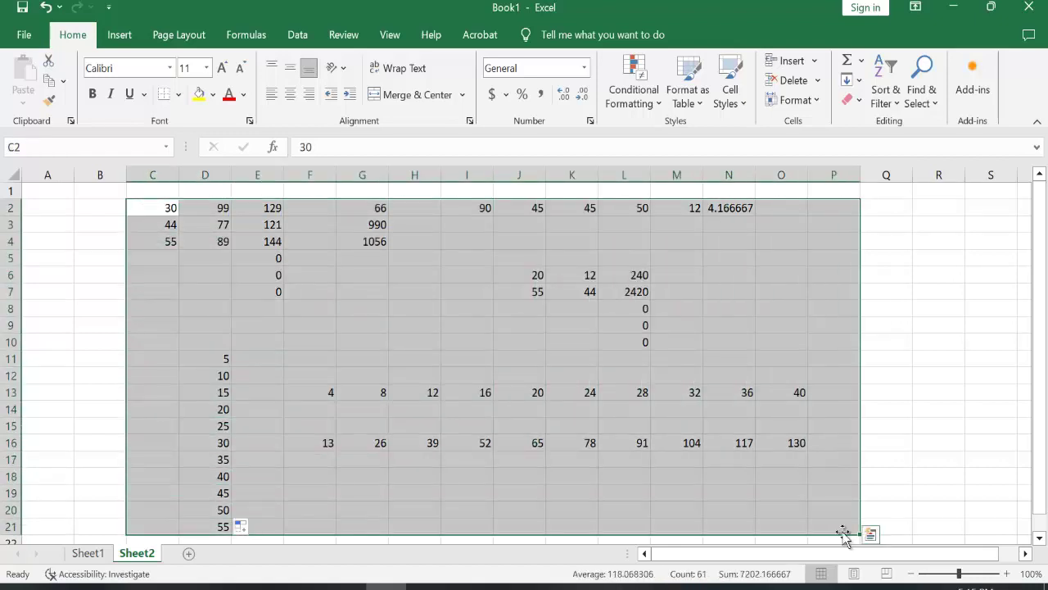
key("Delete")
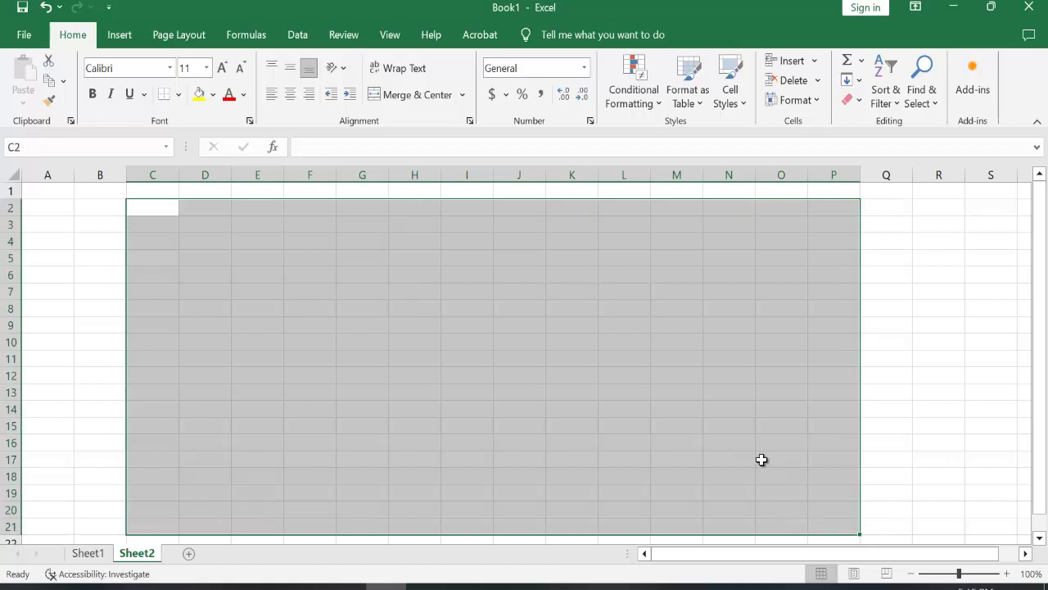
left_click(763, 458)
left_click(200, 209)
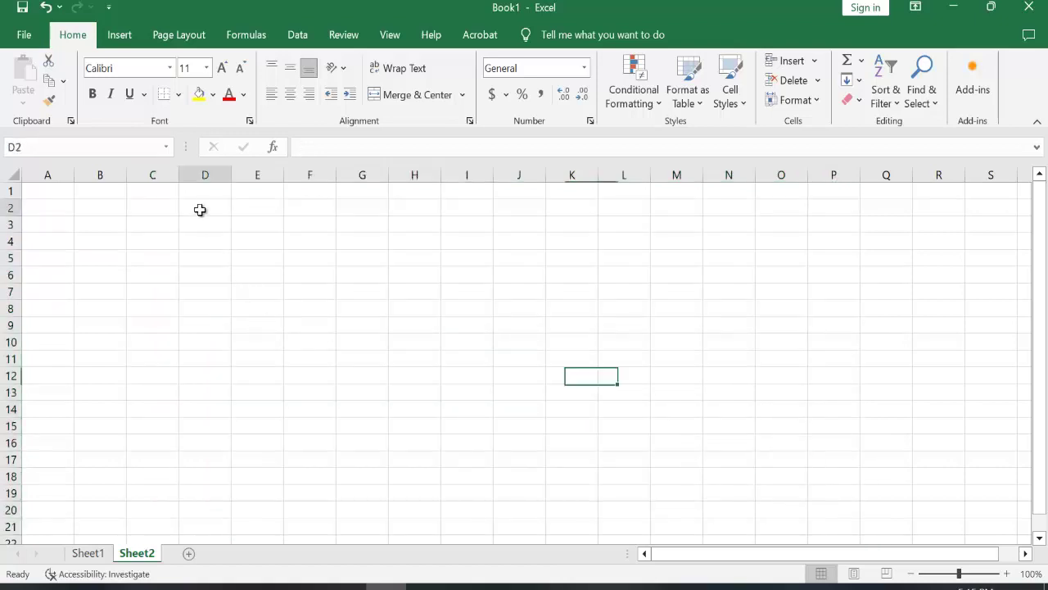
Type Sum in D2 and merge D2:G3 with the heading centred horizontally and vertically.
type("Sum")
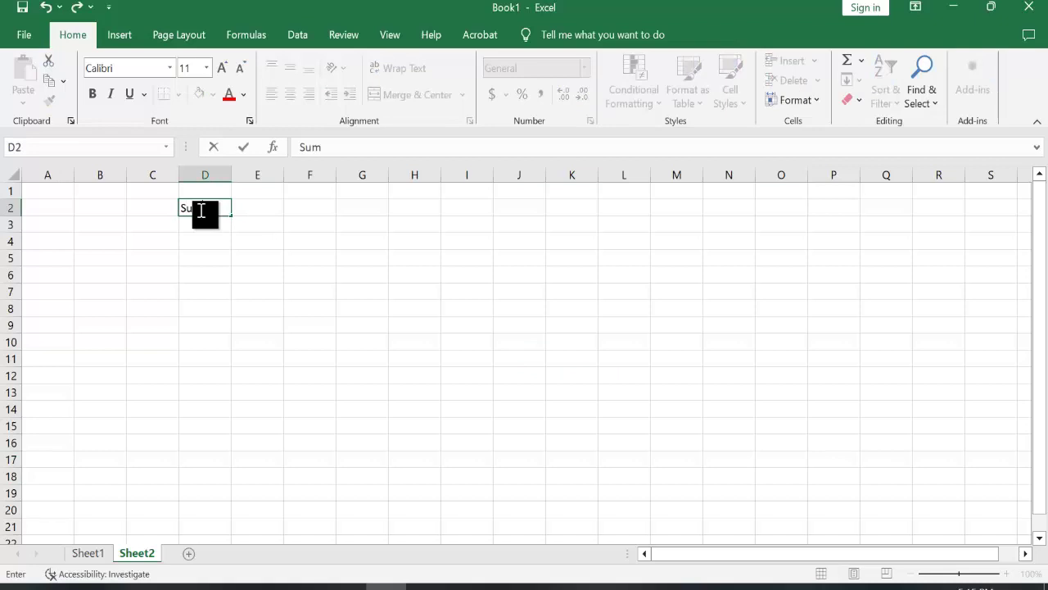
left_click(222, 255)
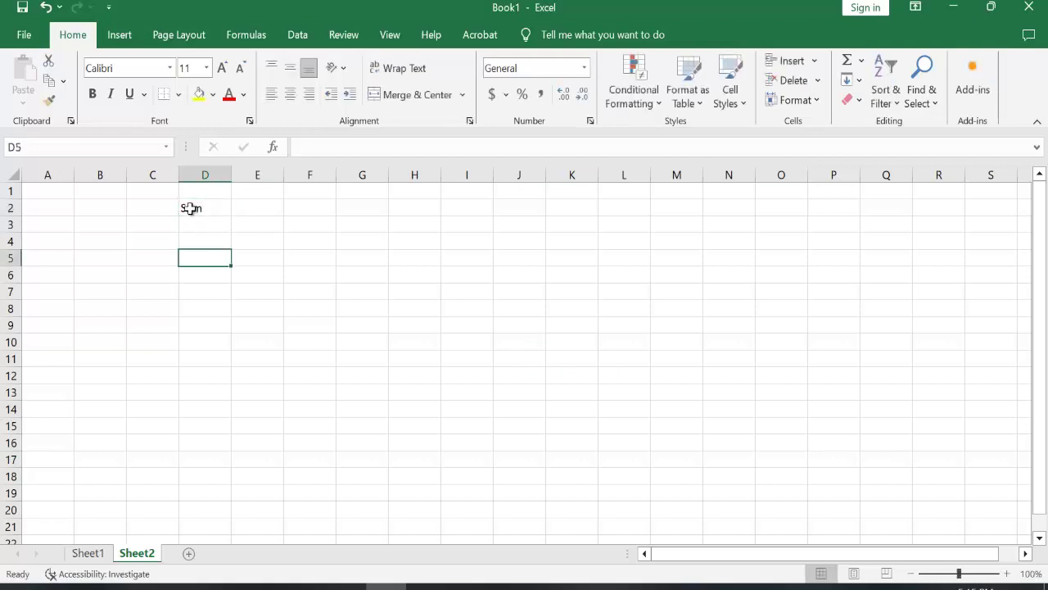
left_click_drag(190, 208, 380, 227)
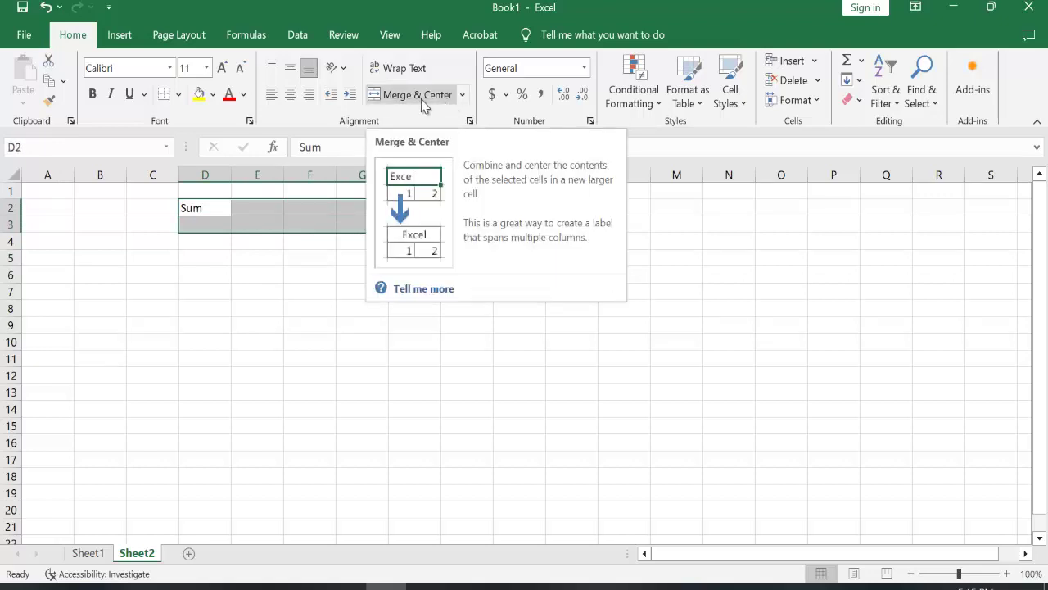
left_click(417, 94)
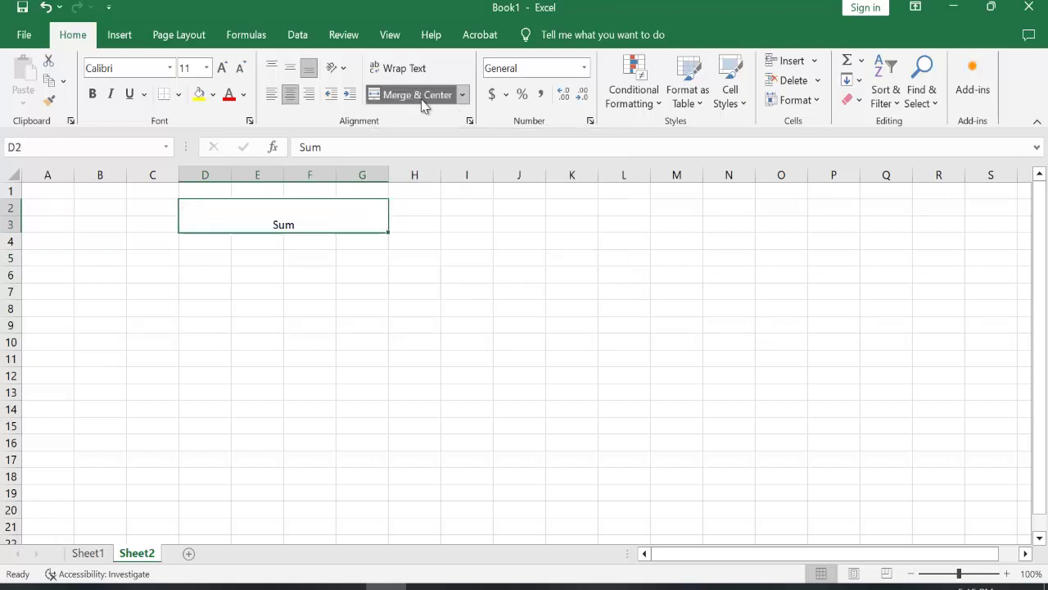
left_click(295, 72)
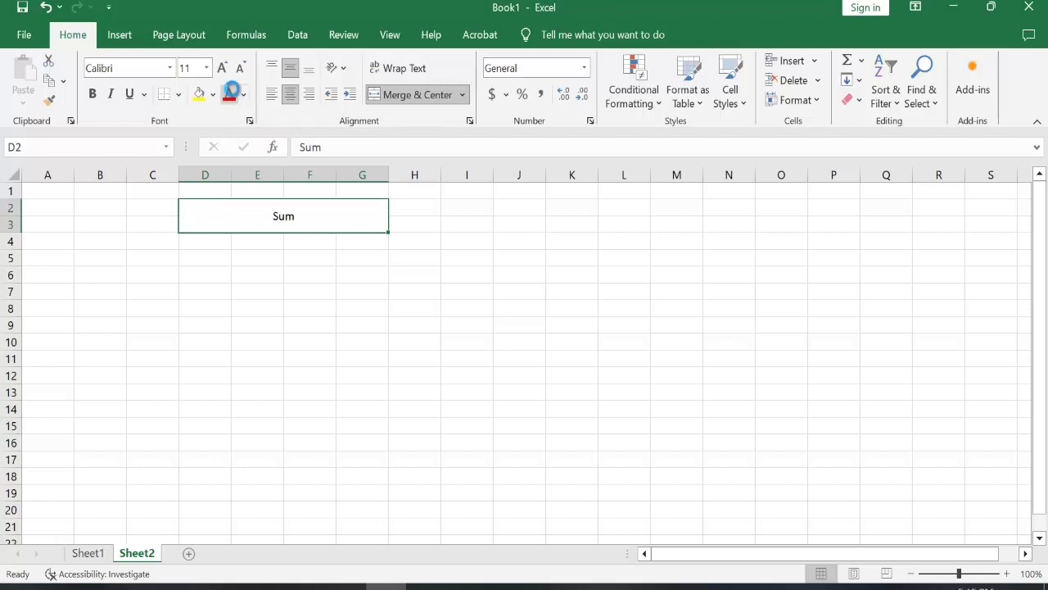
Format the Sum heading with red text, yellow fill and font size 20.
left_click(229, 94)
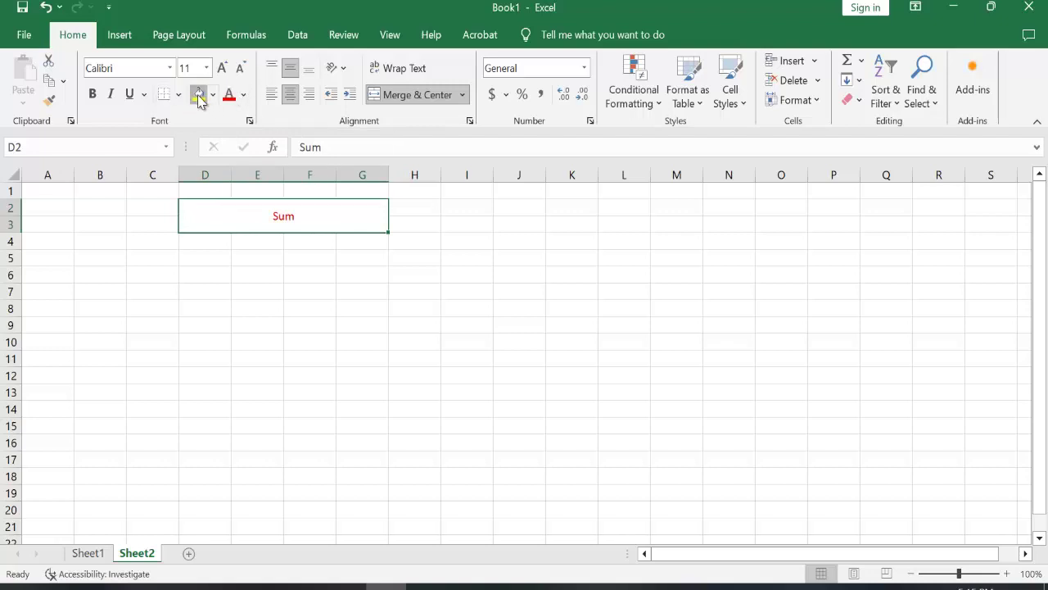
left_click(195, 95)
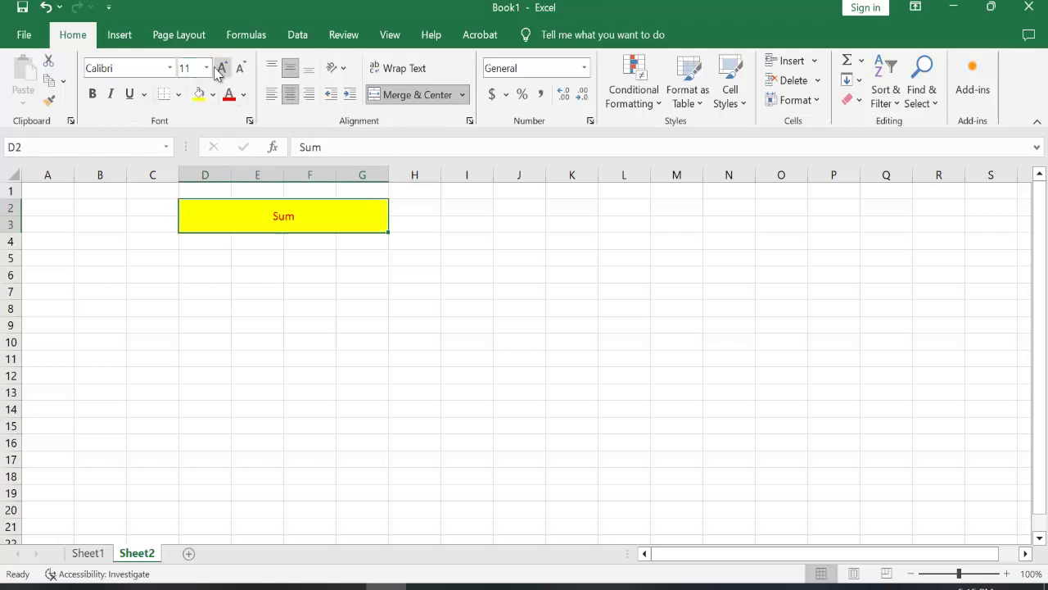
left_click(207, 68)
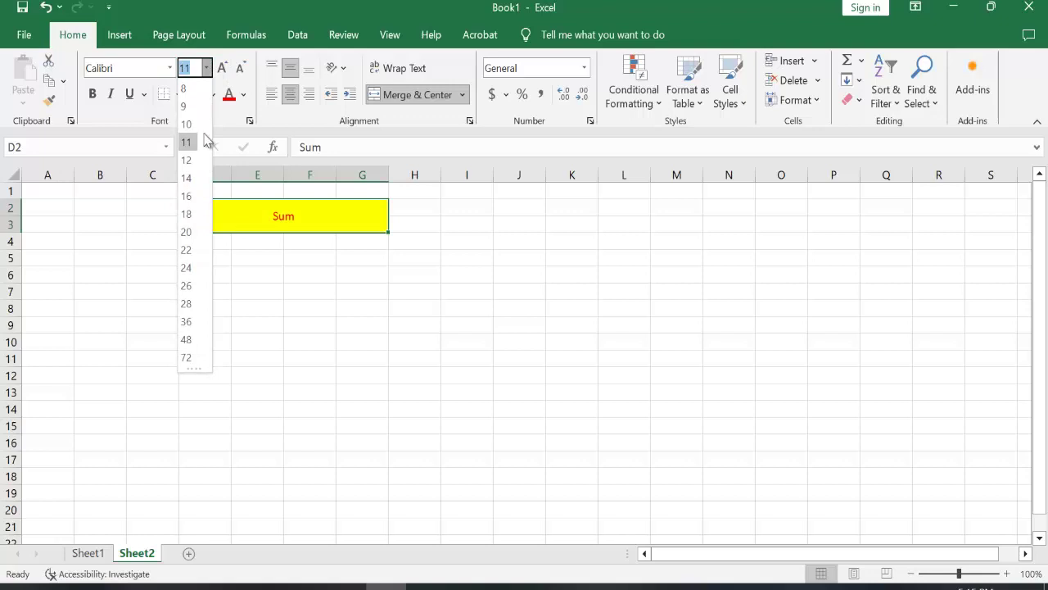
left_click(187, 233)
left_click(261, 282)
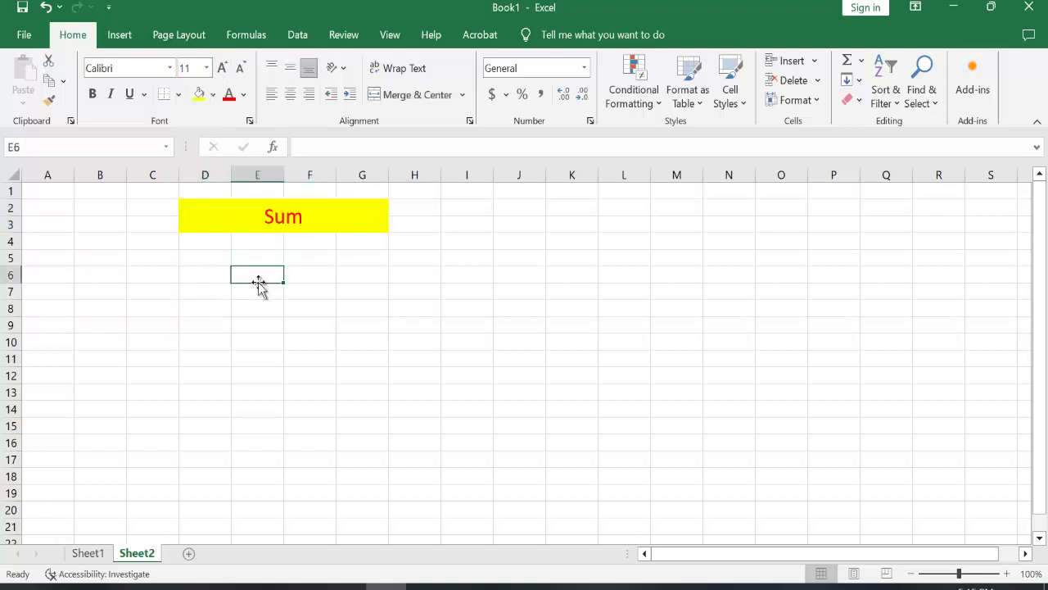
left_click(207, 257)
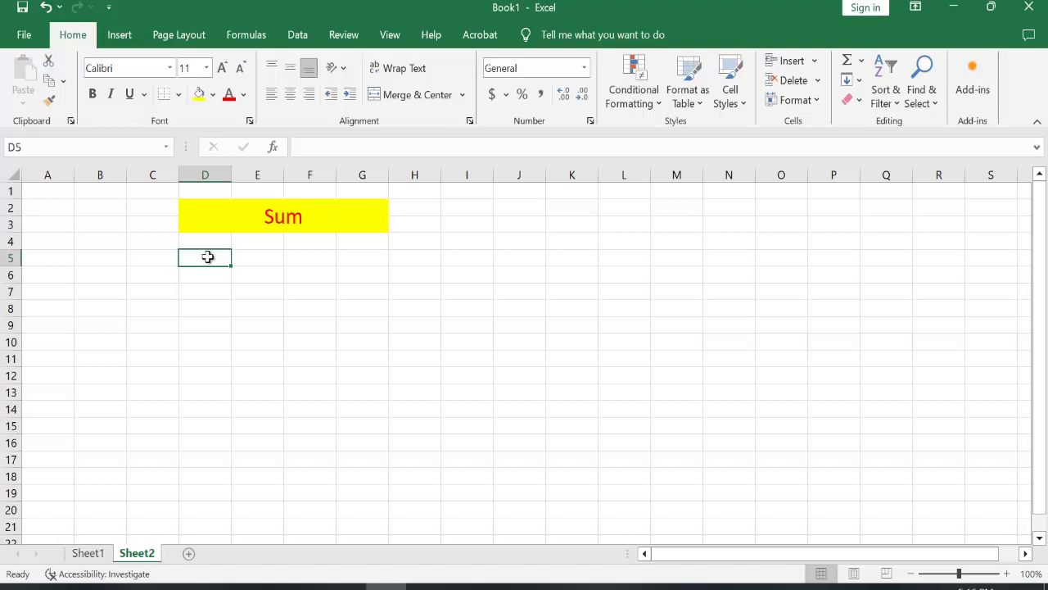
Enter 40 in D5 and 33 in E5.
type("40")
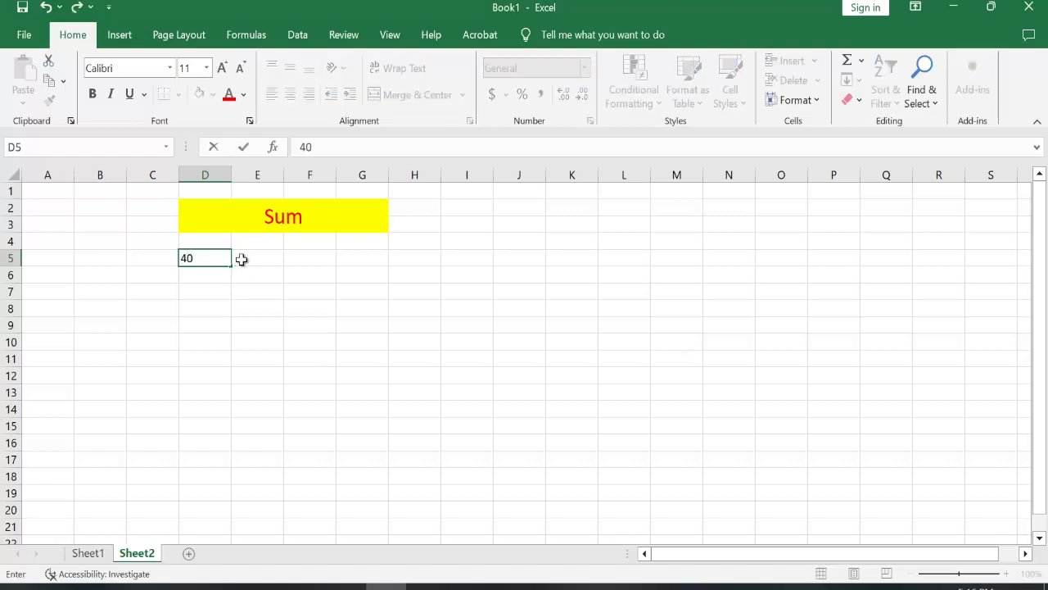
left_click(255, 259)
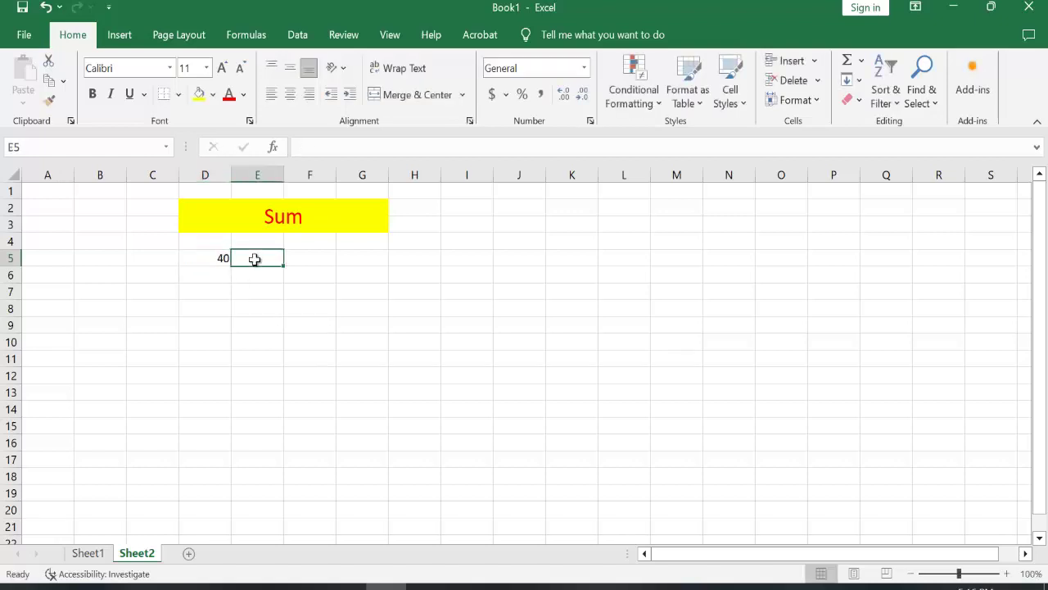
type("33")
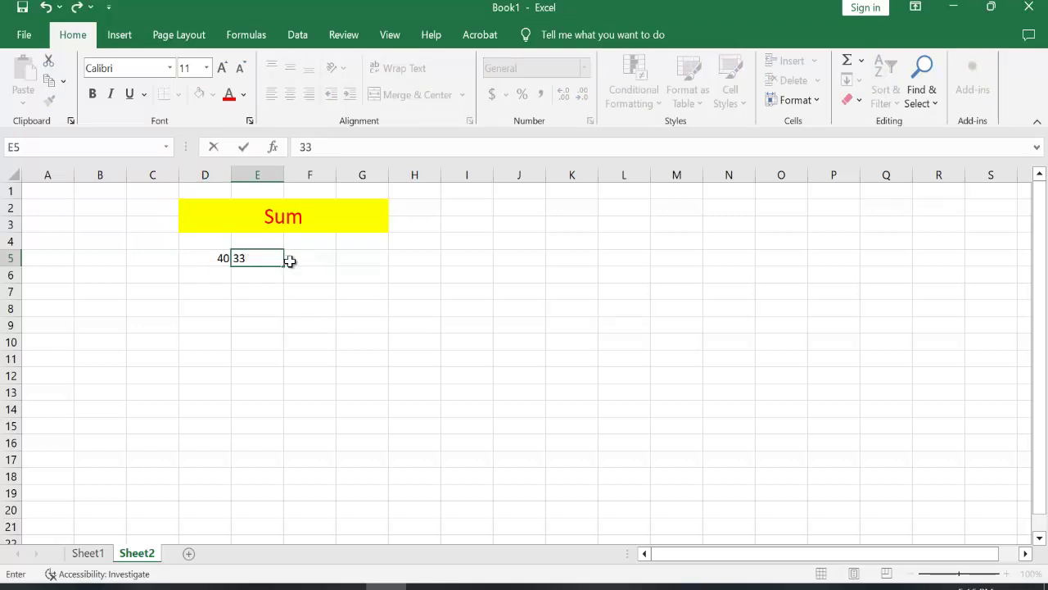
left_click(314, 259)
Add the formula =D5+E5 in F5, giving 73, and copy it down to F7.
type("=")
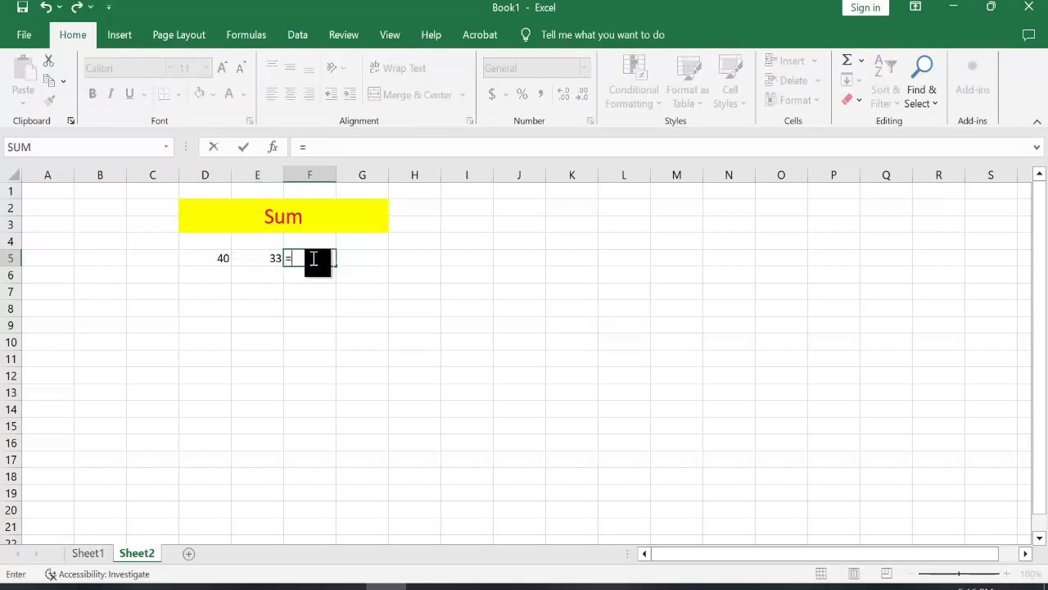
left_click(221, 260)
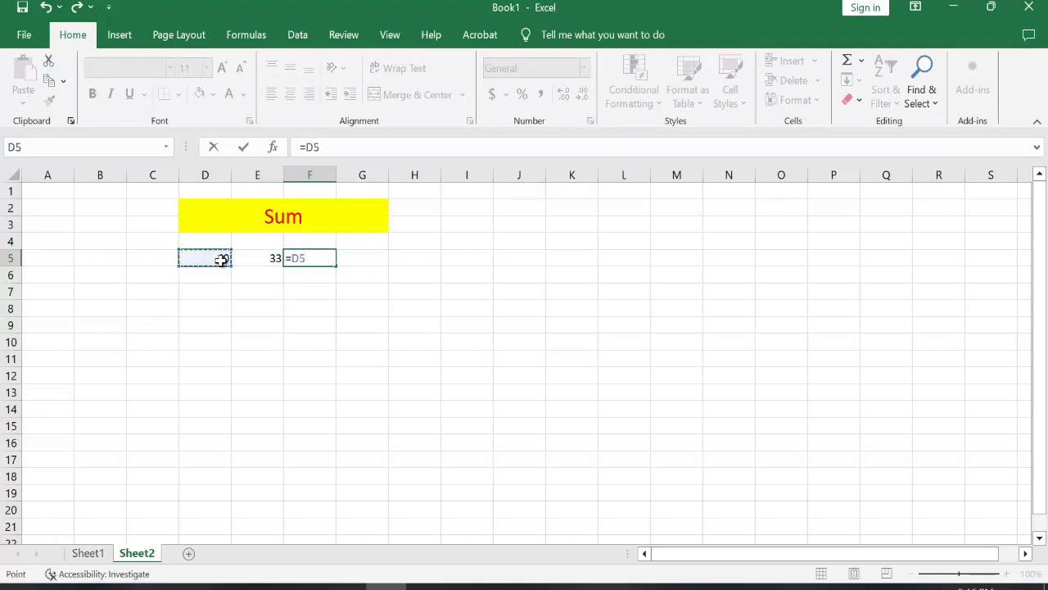
type("+")
left_click(265, 259)
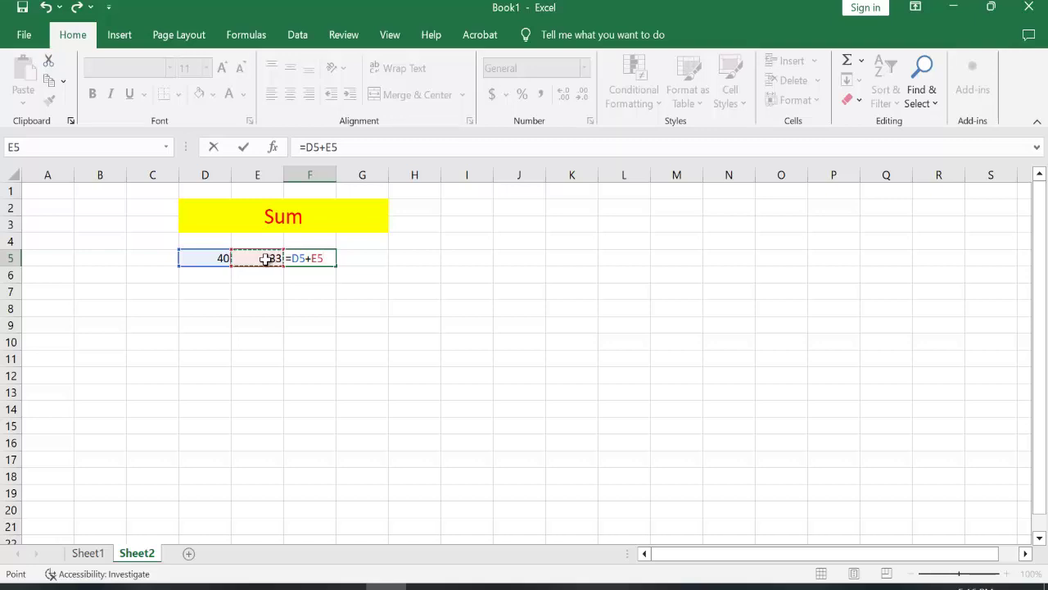
key("Return")
left_click(302, 259)
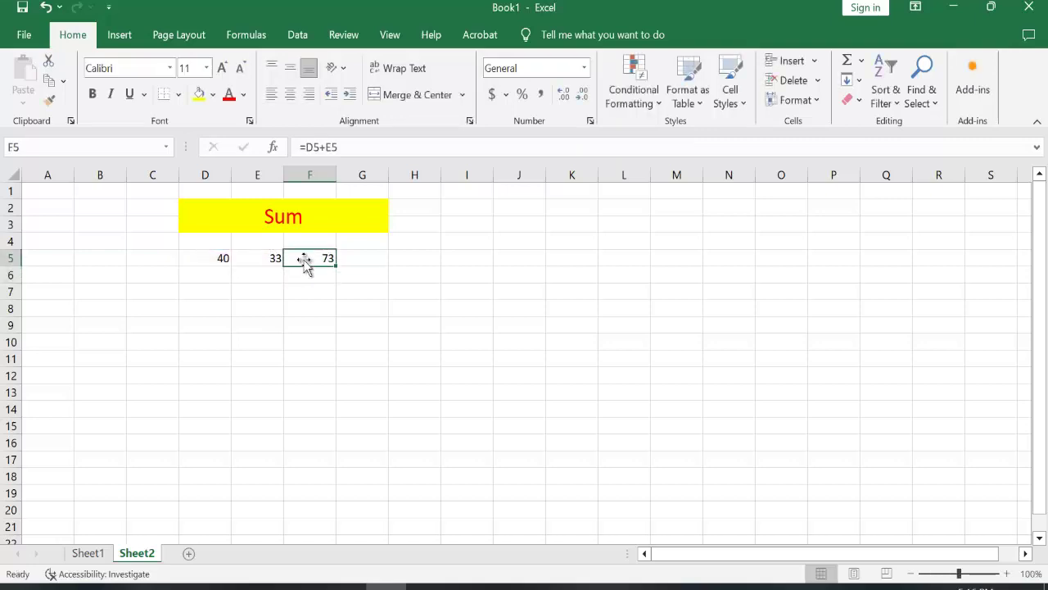
left_click_drag(339, 268, 339, 300)
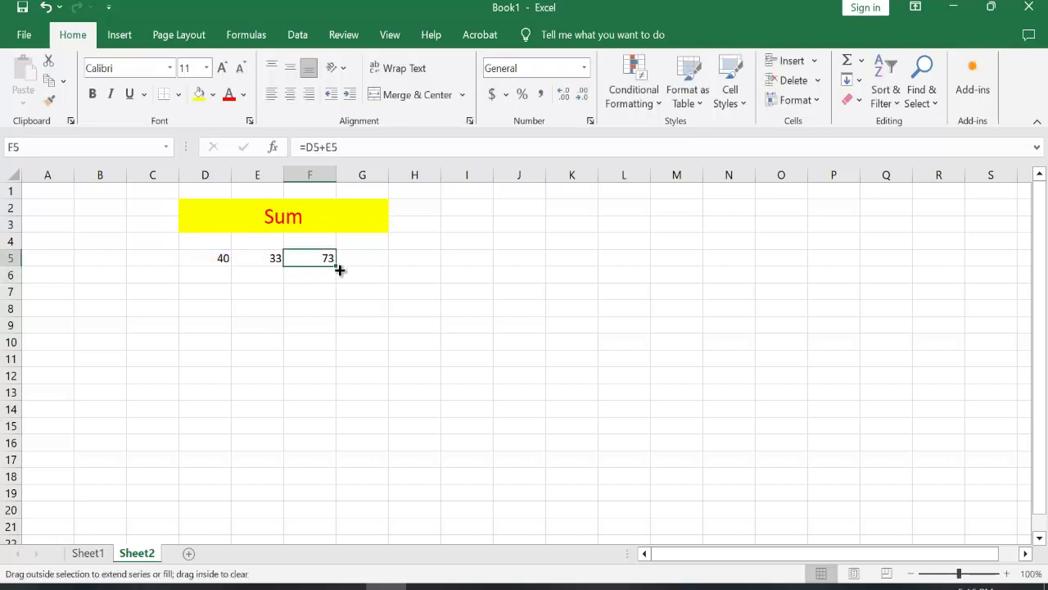
Enter 77 and 99 in D6:E6 and 23 and 88 in D7:E7, giving sums 176 and 111.
left_click(220, 271)
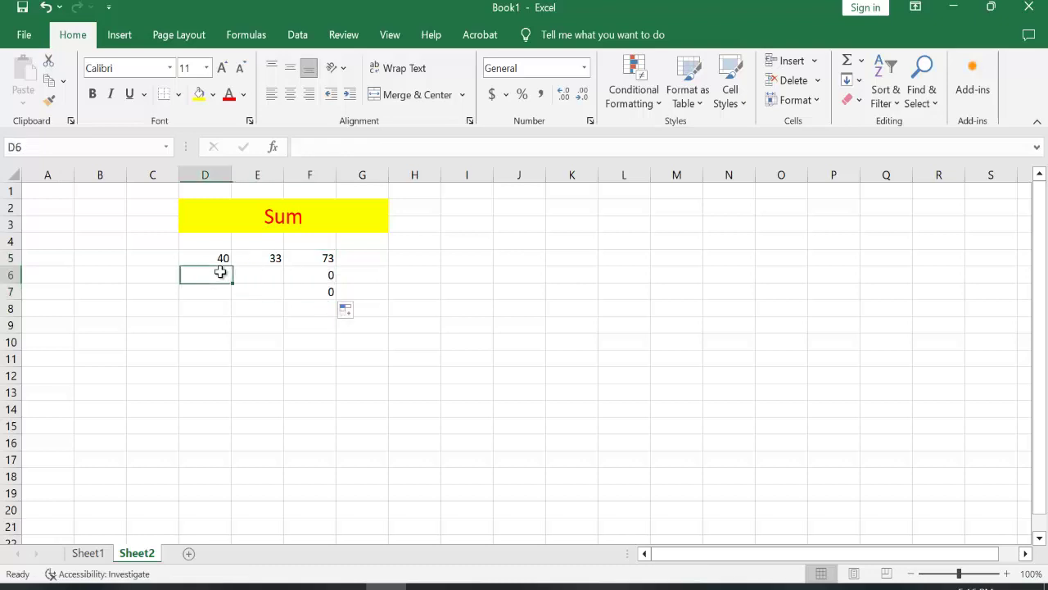
type("77")
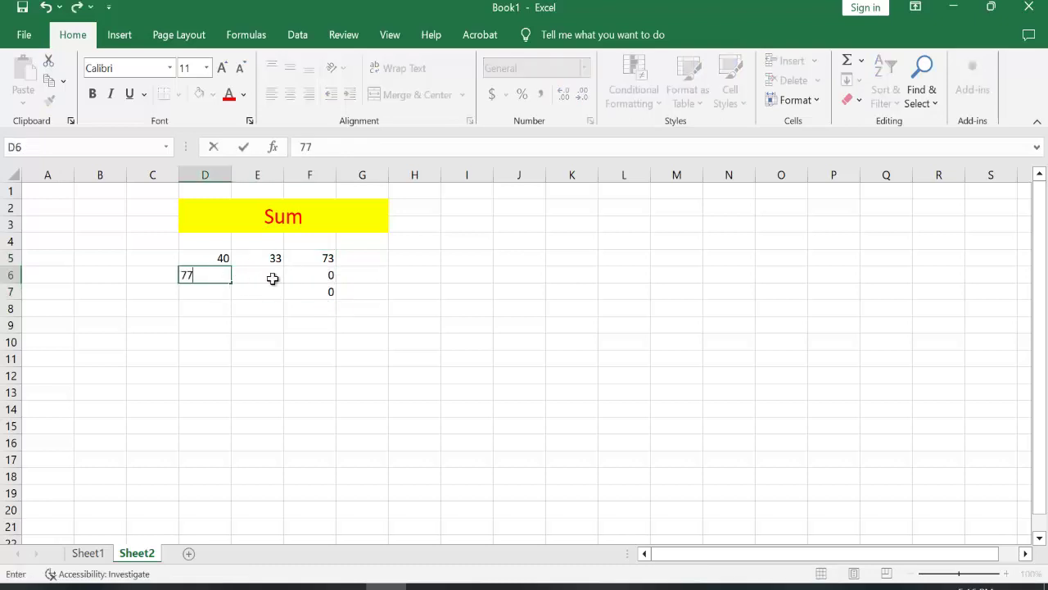
left_click(262, 271)
type("99")
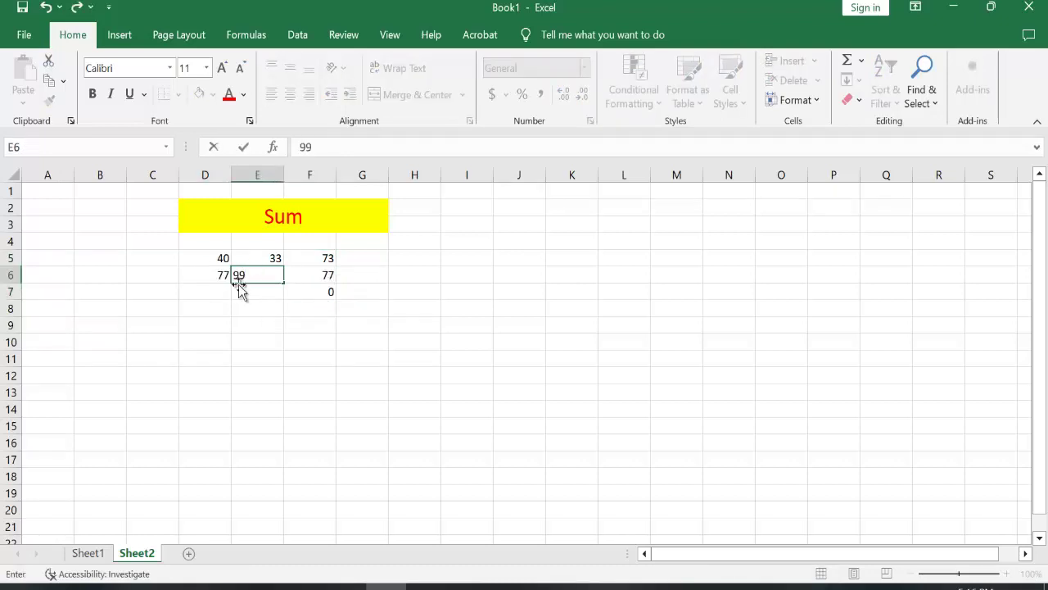
left_click(222, 287)
type("23")
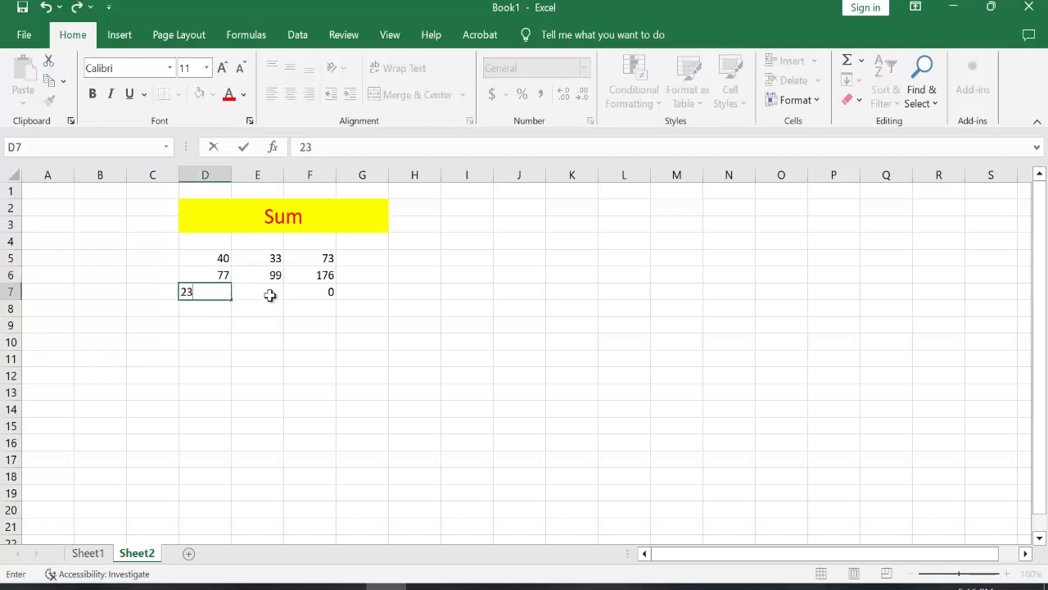
double_click(270, 293)
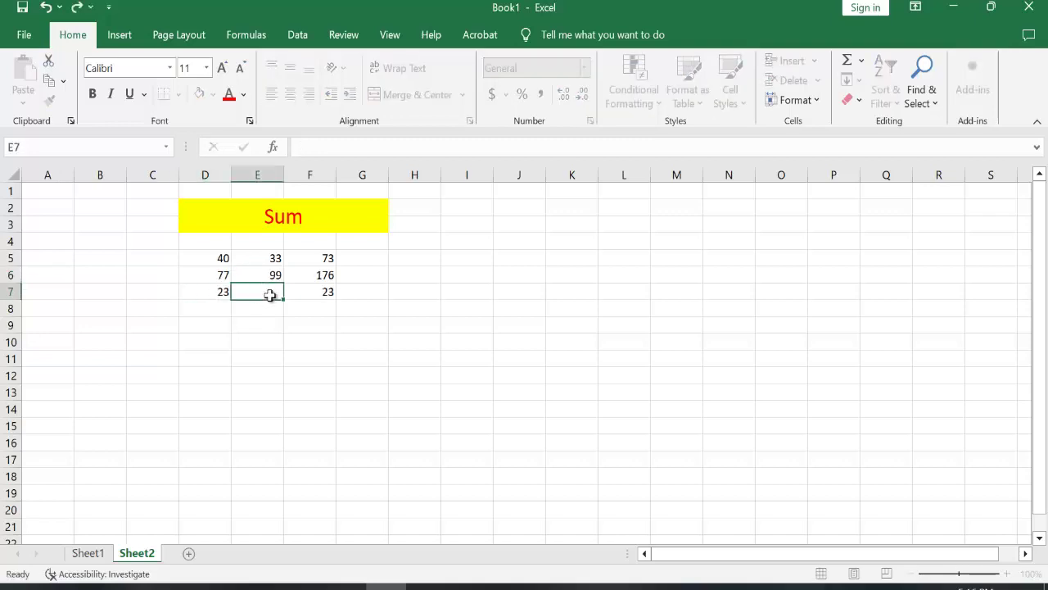
type("88")
left_click(329, 338)
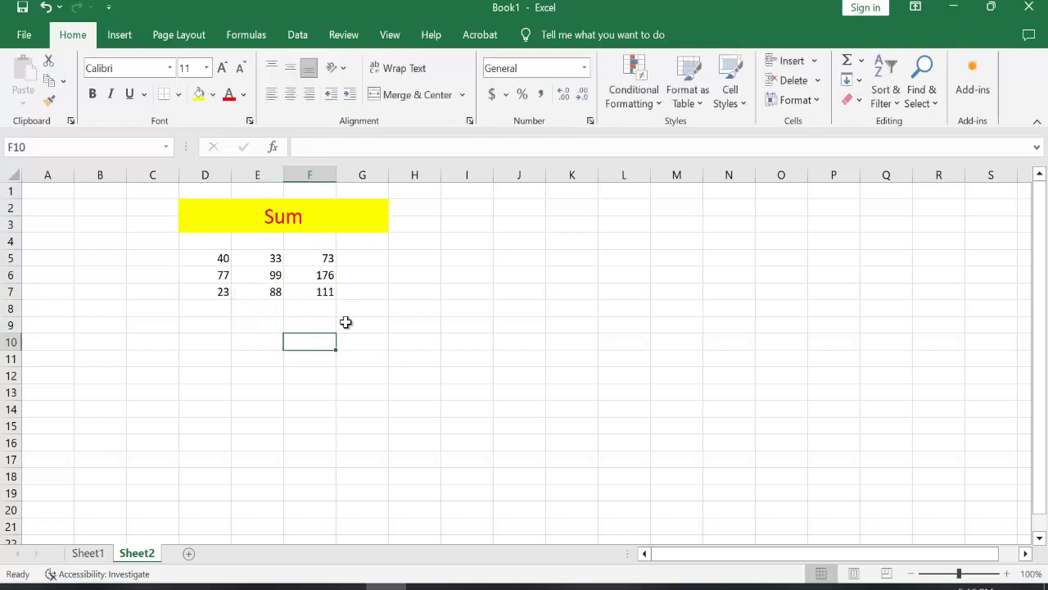
Type Sub in I2 and merge I2:L3 with the heading centred horizontally and vertically.
left_click(470, 210)
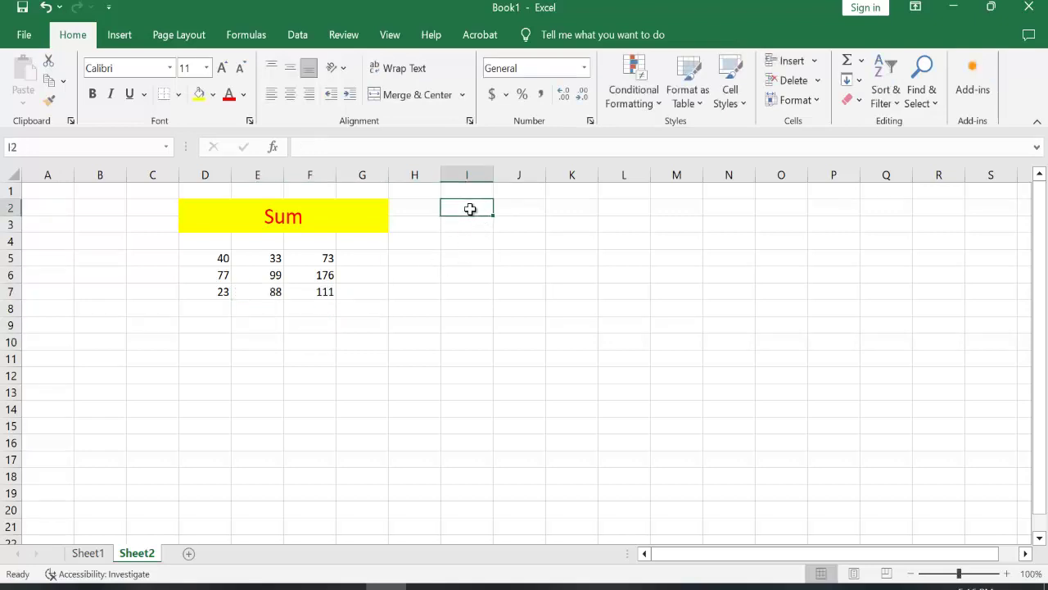
type("Sub")
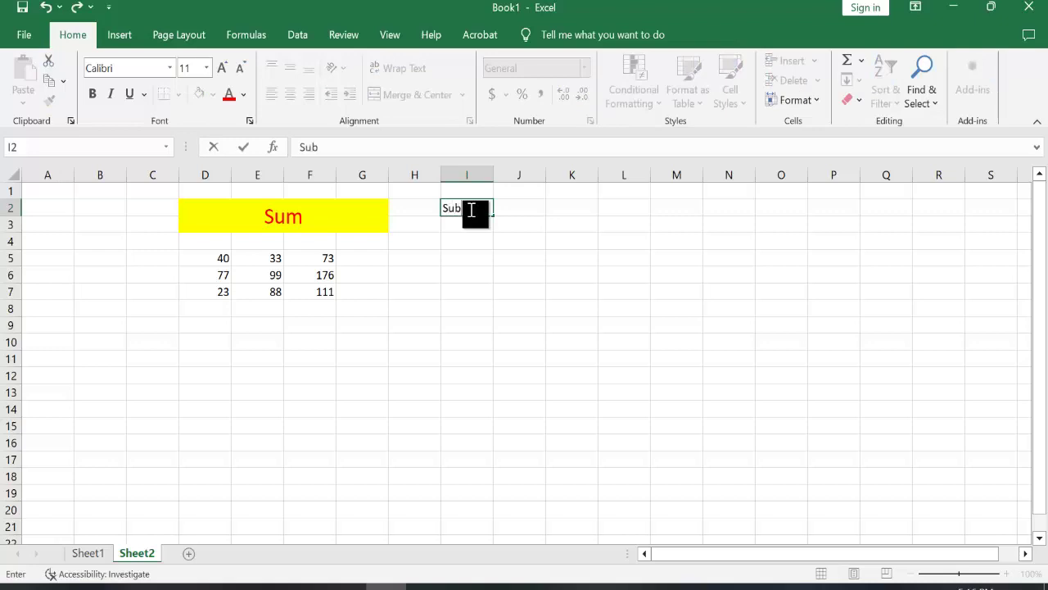
left_click(484, 261)
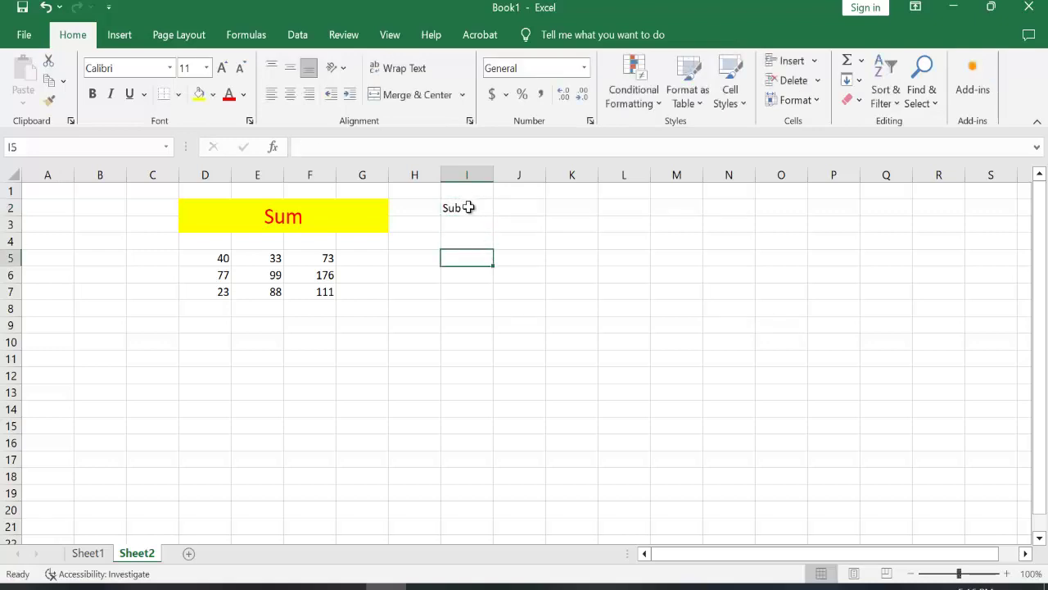
left_click_drag(468, 207, 606, 215)
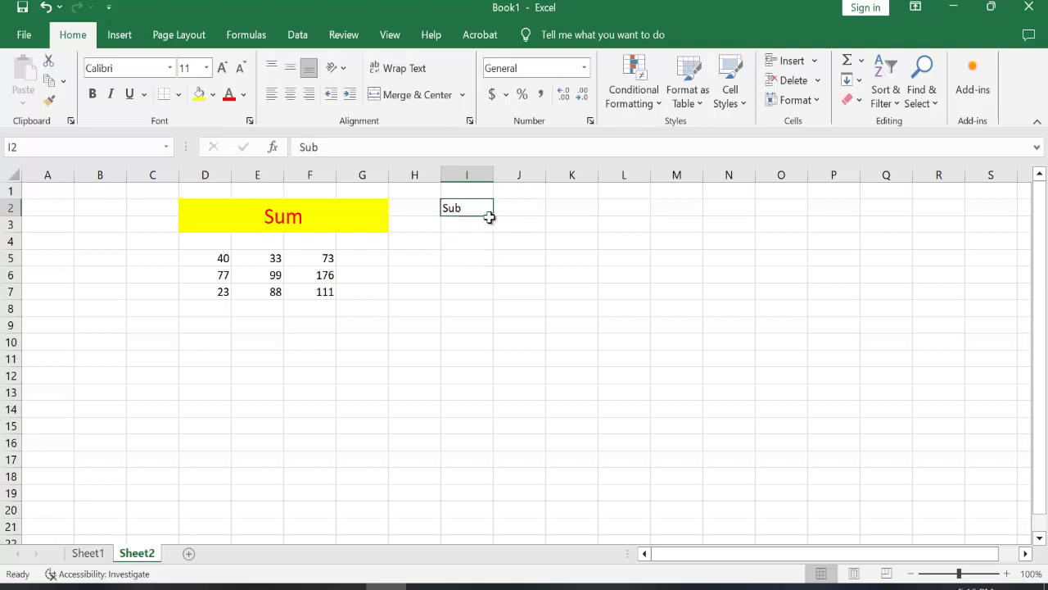
left_click(606, 217)
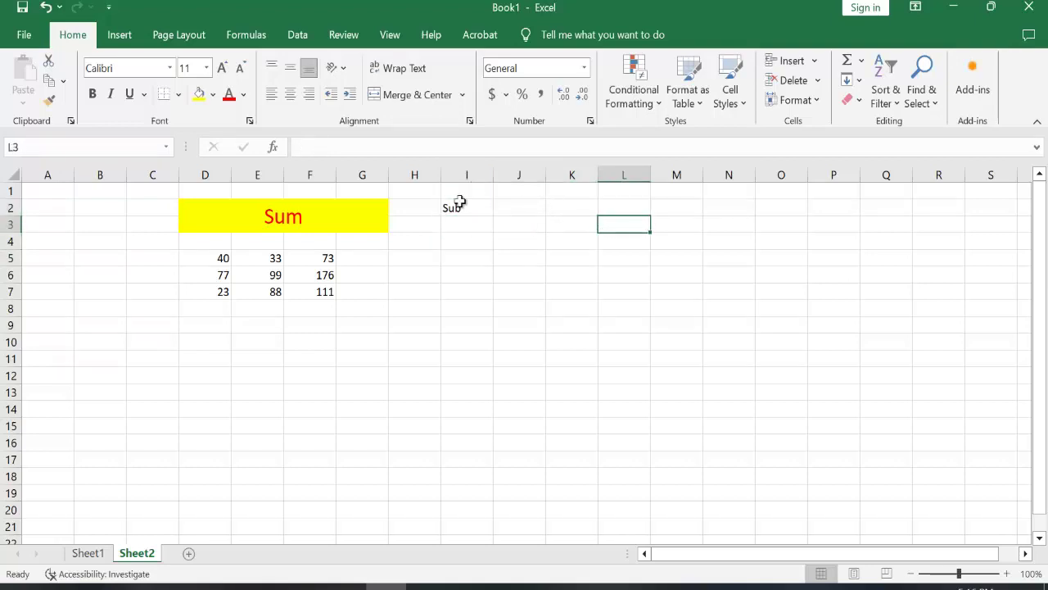
left_click_drag(473, 212, 644, 224)
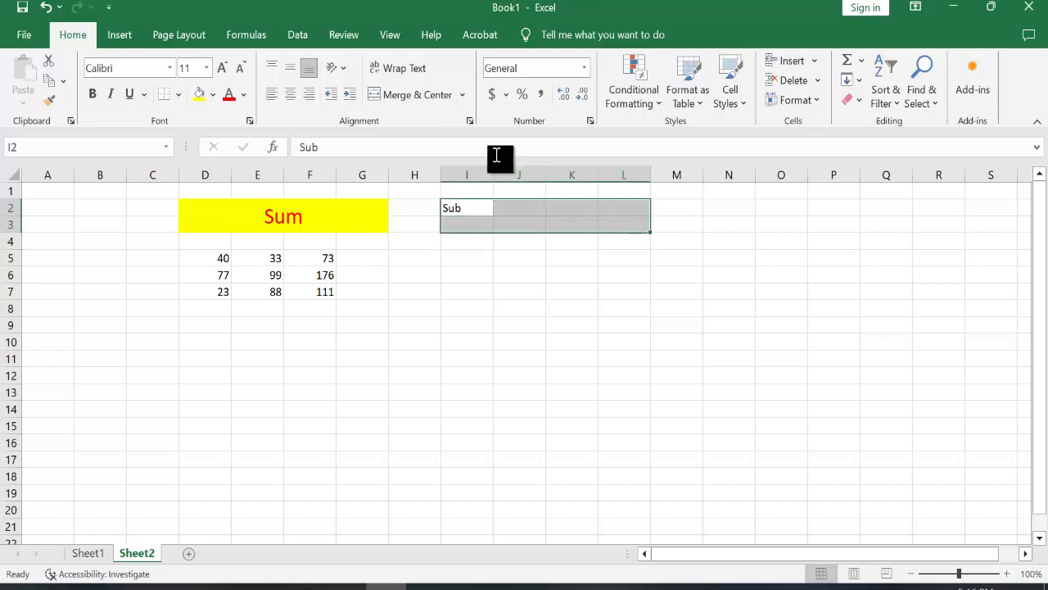
left_click(411, 96)
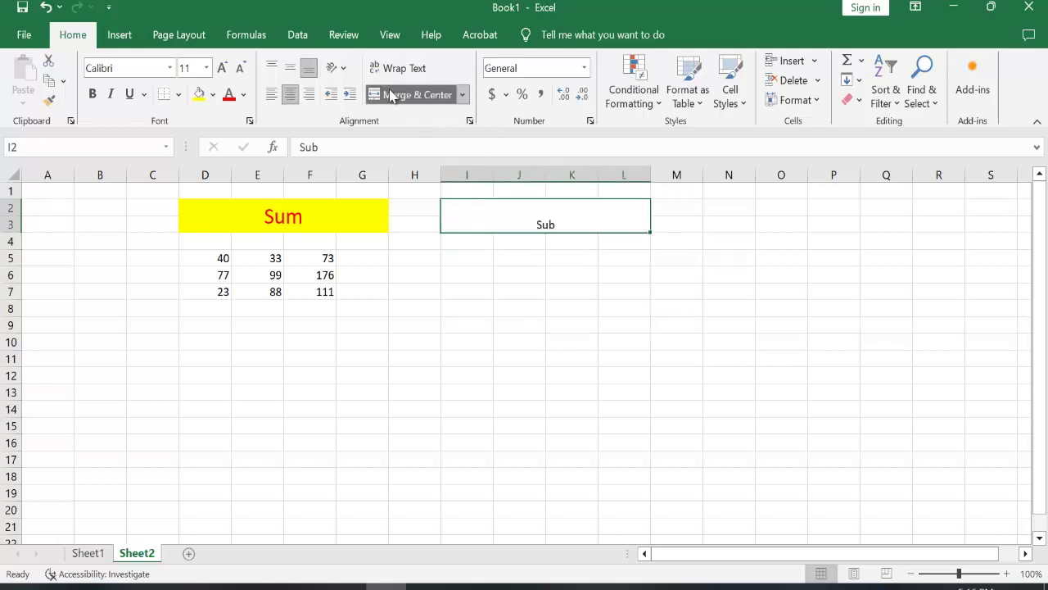
left_click(290, 68)
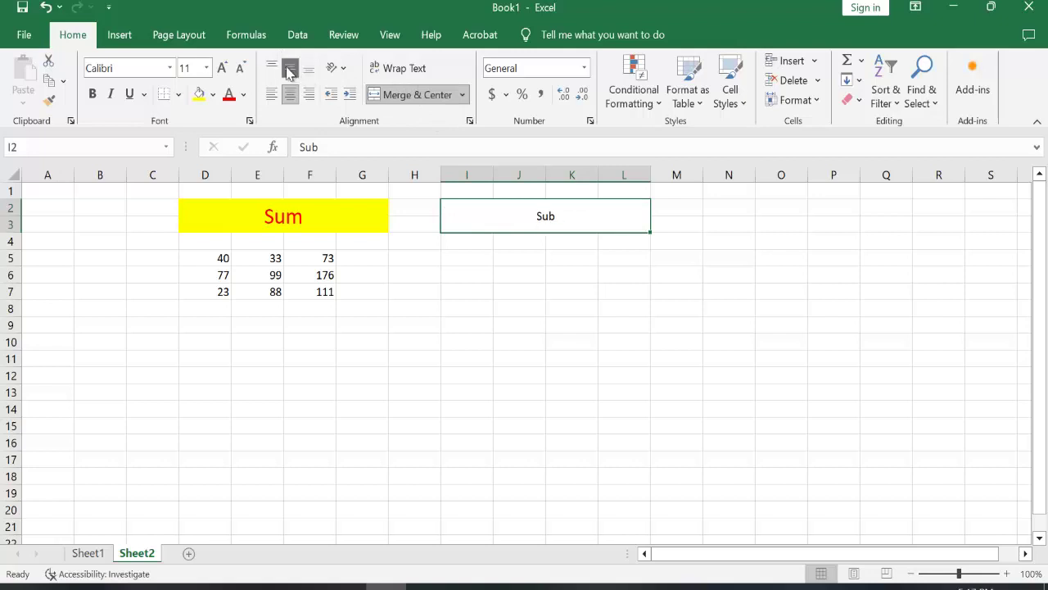
Format the Sub heading at font size 22 with red text on a gray-blue fill.
left_click(206, 68)
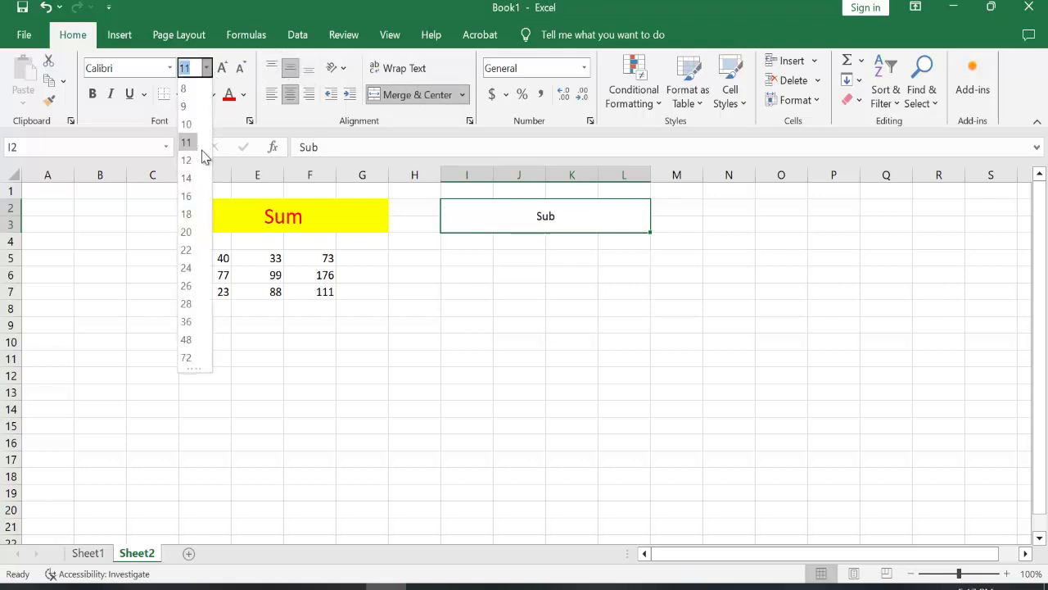
left_click(187, 249)
left_click(244, 94)
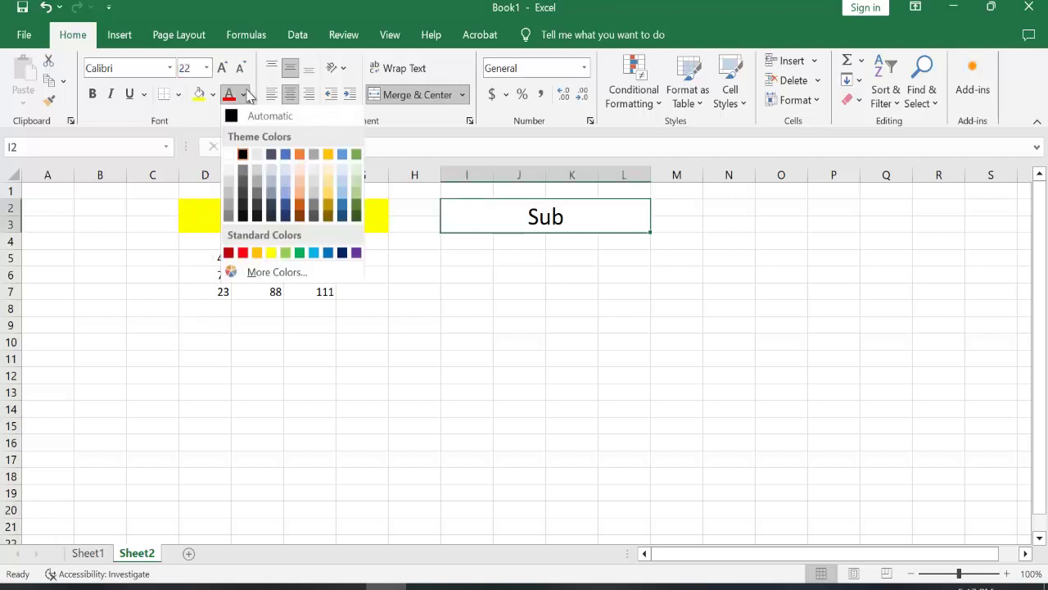
left_click(300, 252)
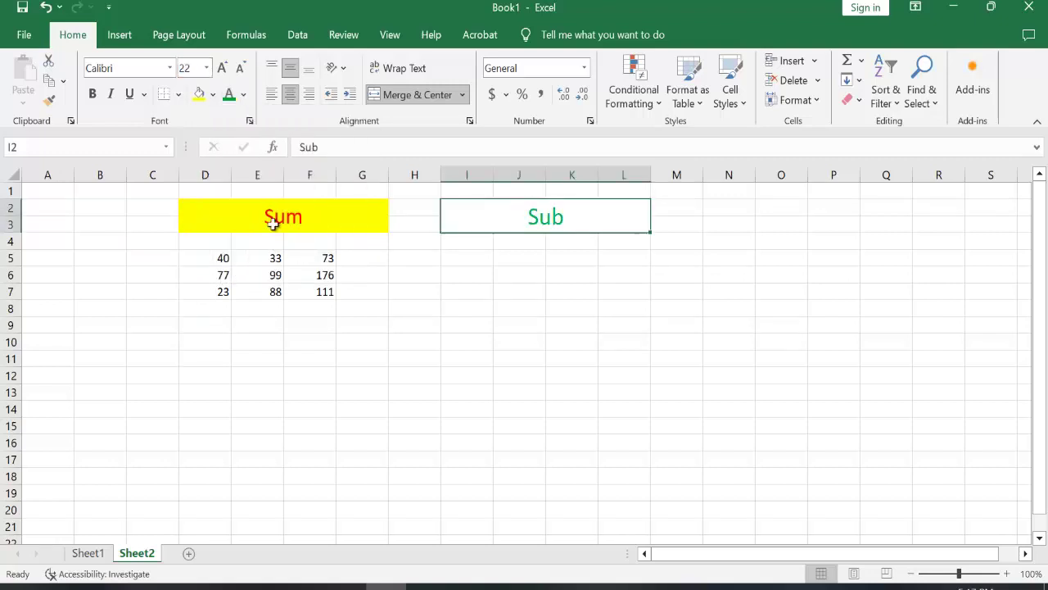
left_click(215, 95)
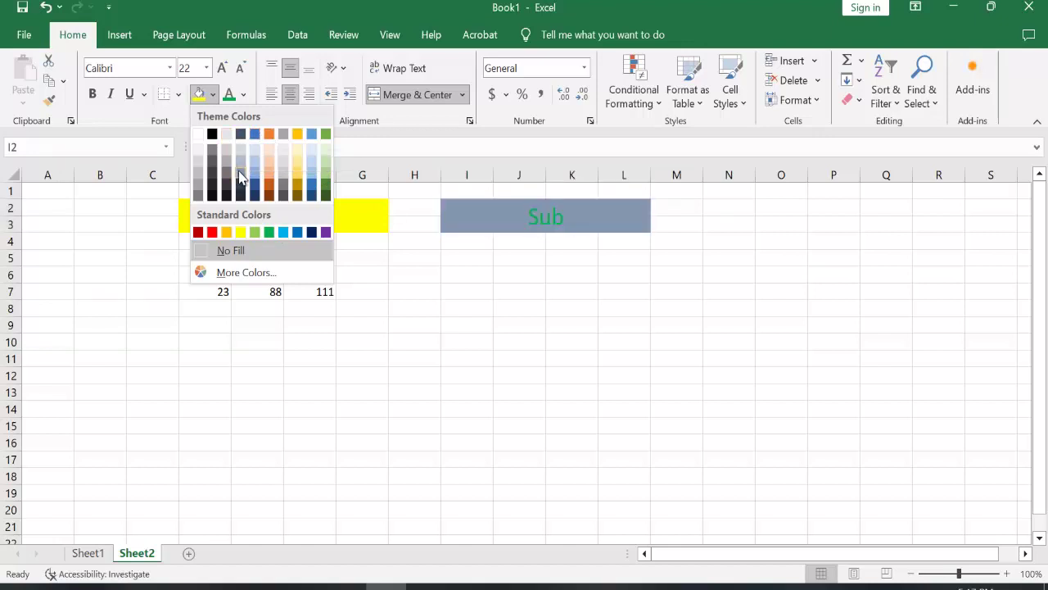
left_click(241, 178)
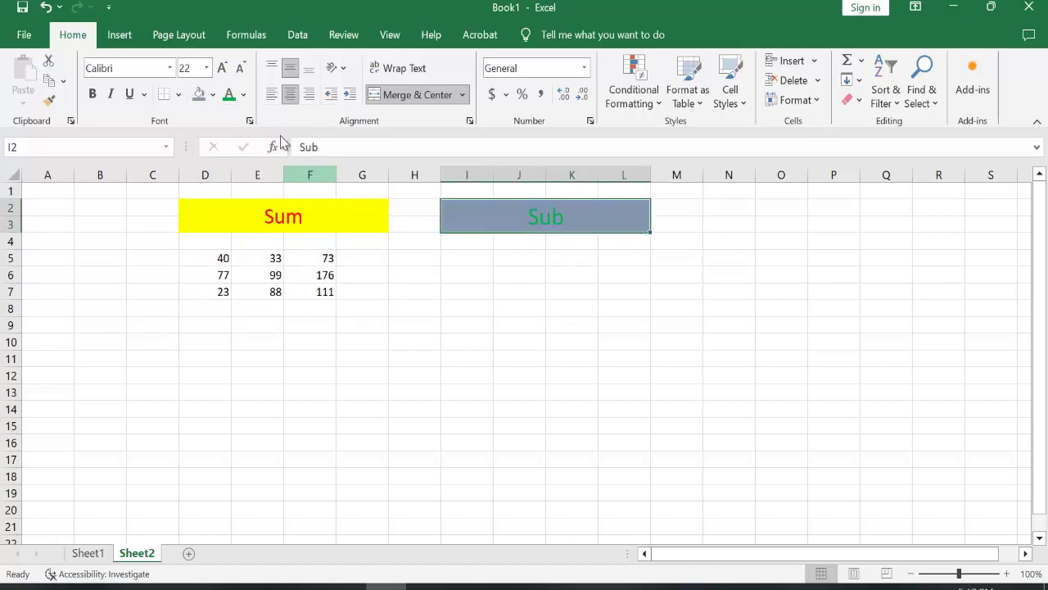
left_click(244, 94)
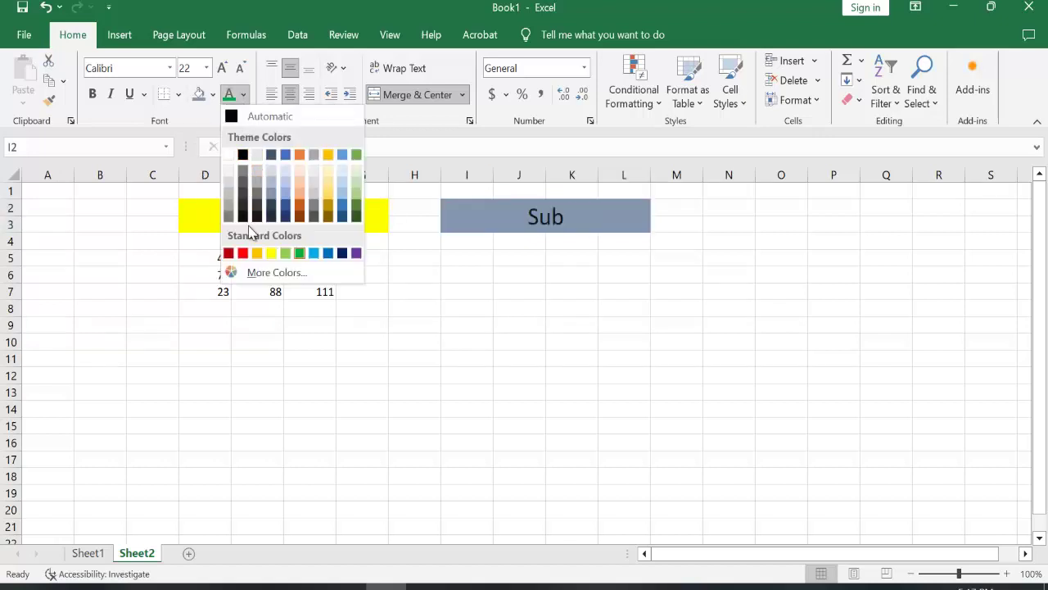
left_click(243, 253)
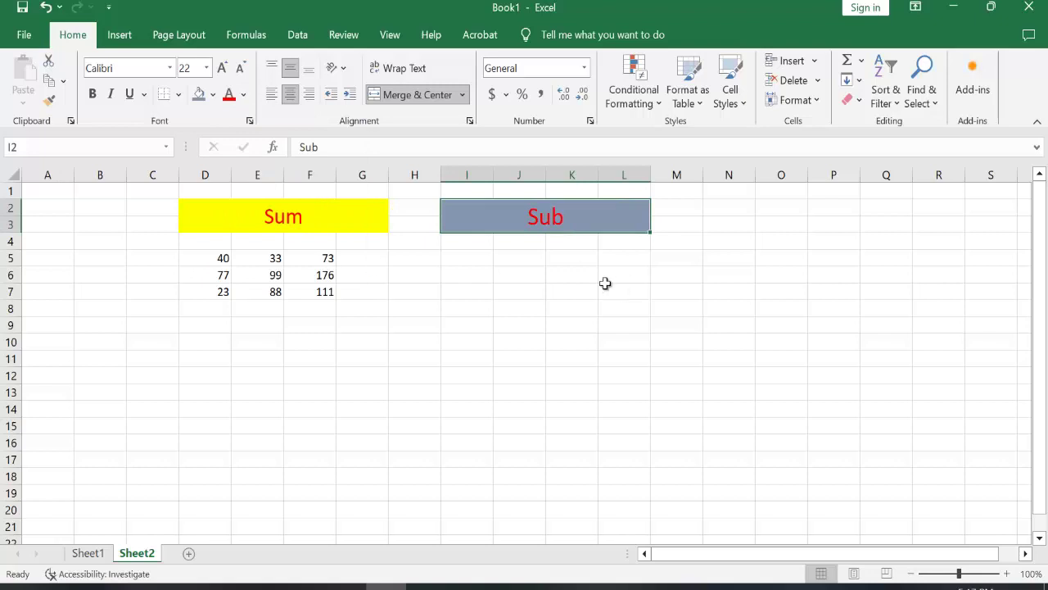
Enter 55 and 34 in I5:J5, add =I5-J5 in K5, and copy it down to K7.
left_click(469, 253)
type("55")
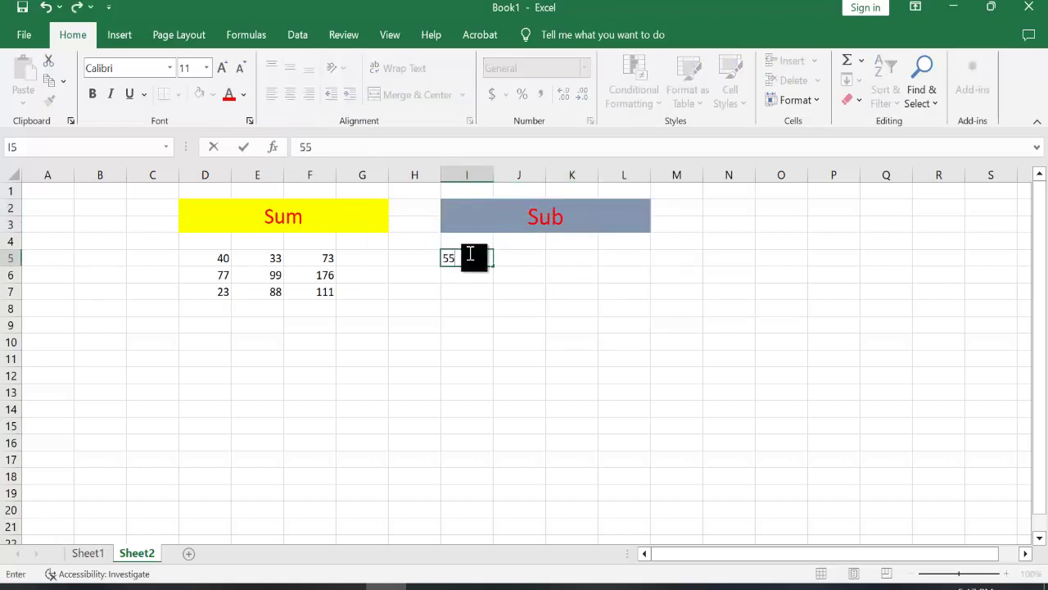
key("Tab")
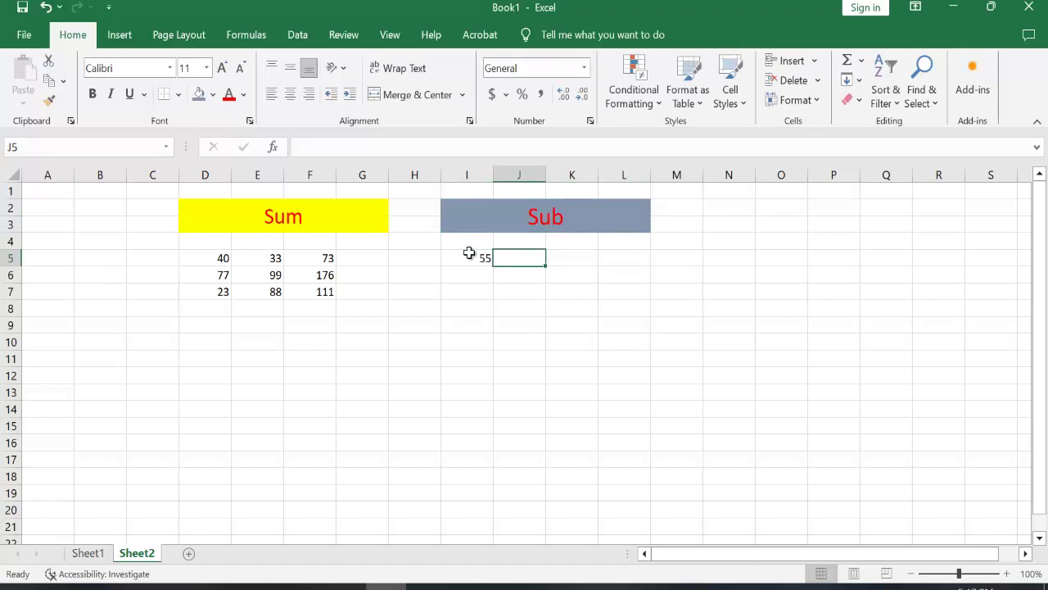
type("34")
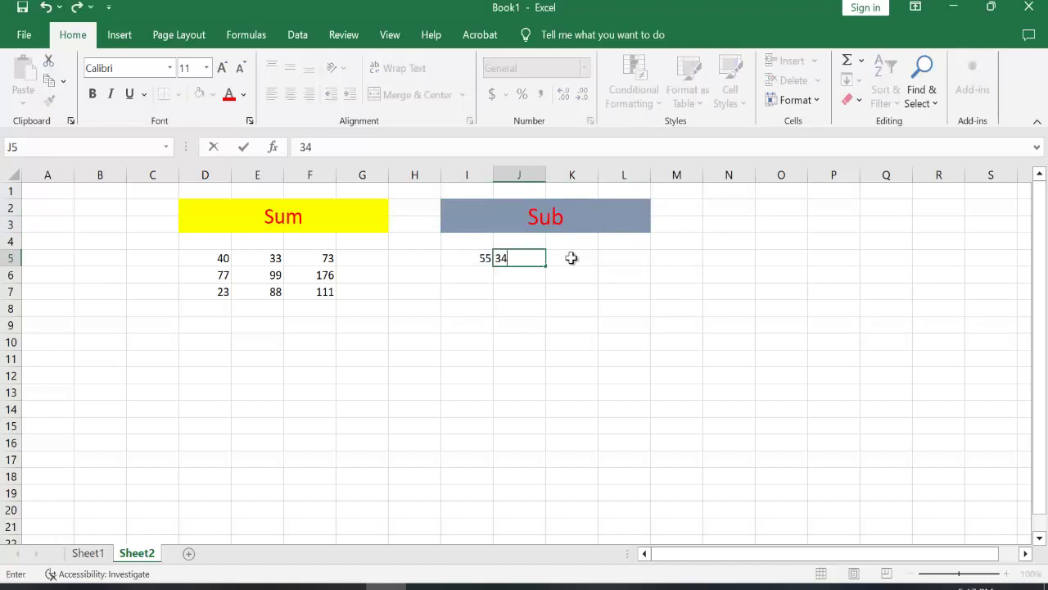
left_click(572, 258)
type("=")
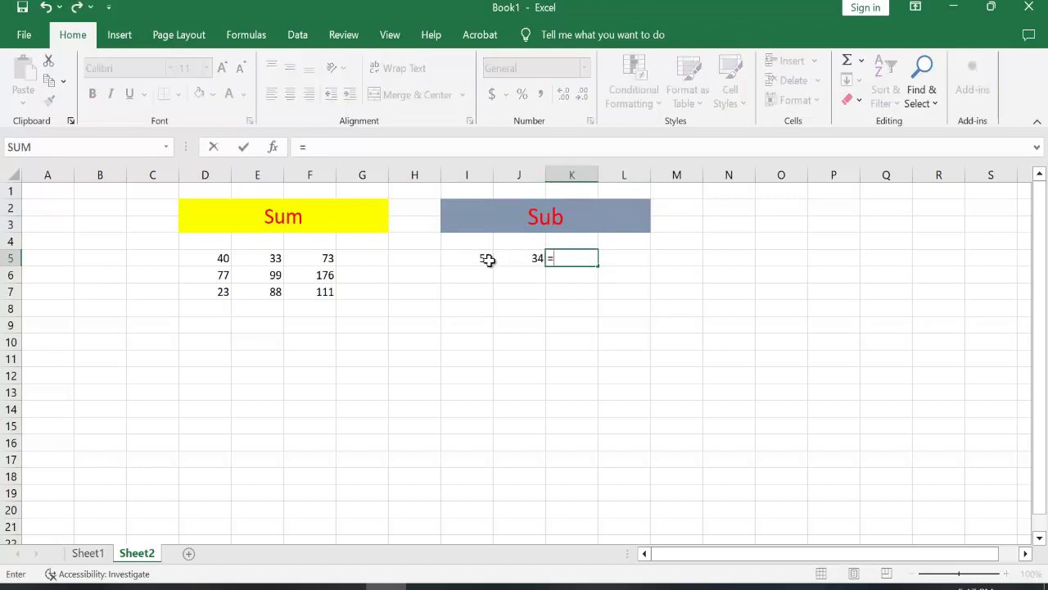
left_click(487, 260)
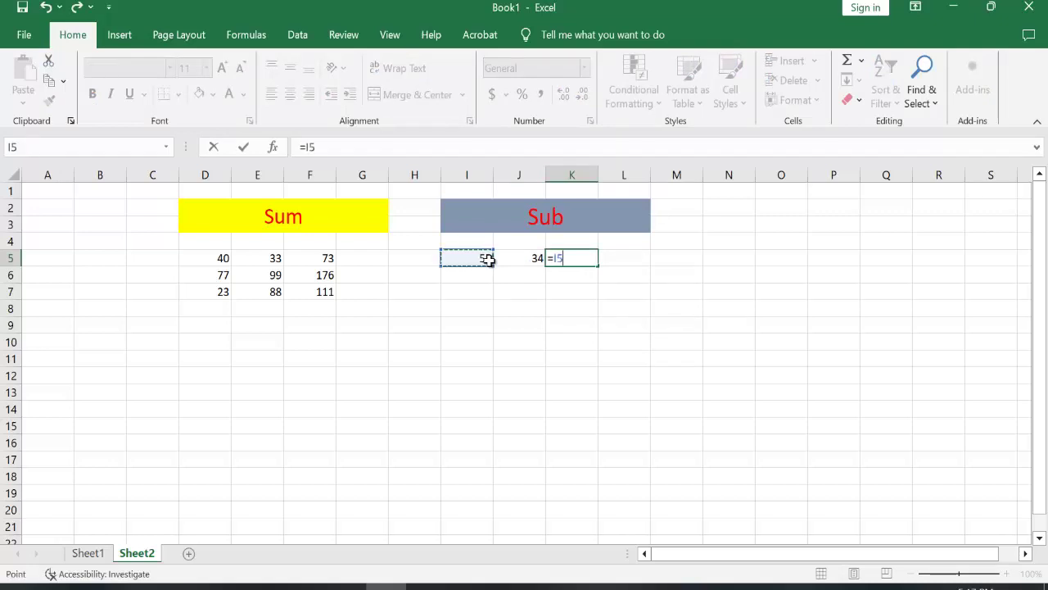
type("-")
left_click(526, 260)
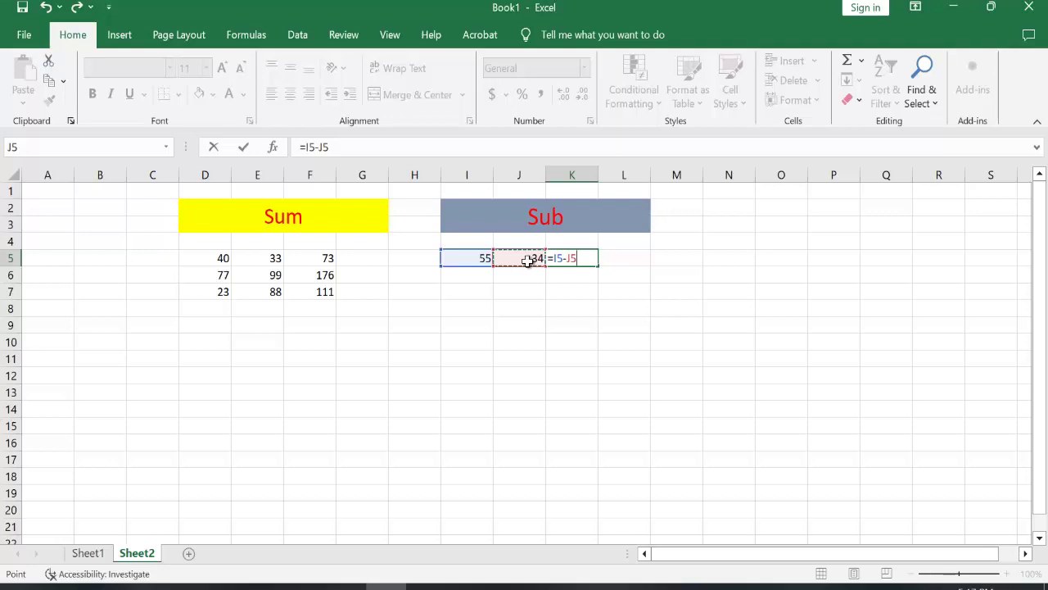
key("Return")
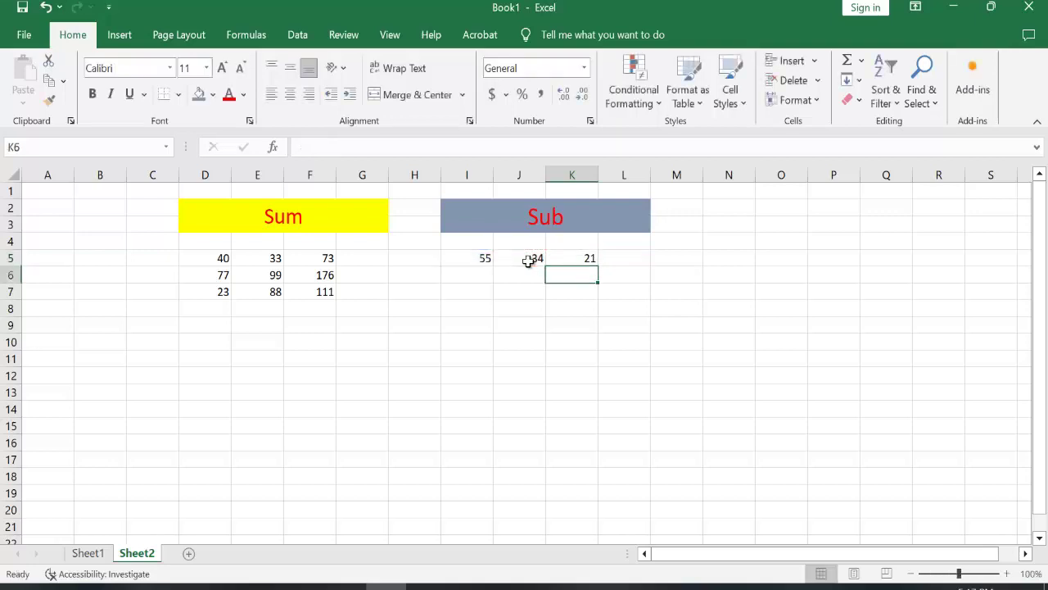
left_click(581, 260)
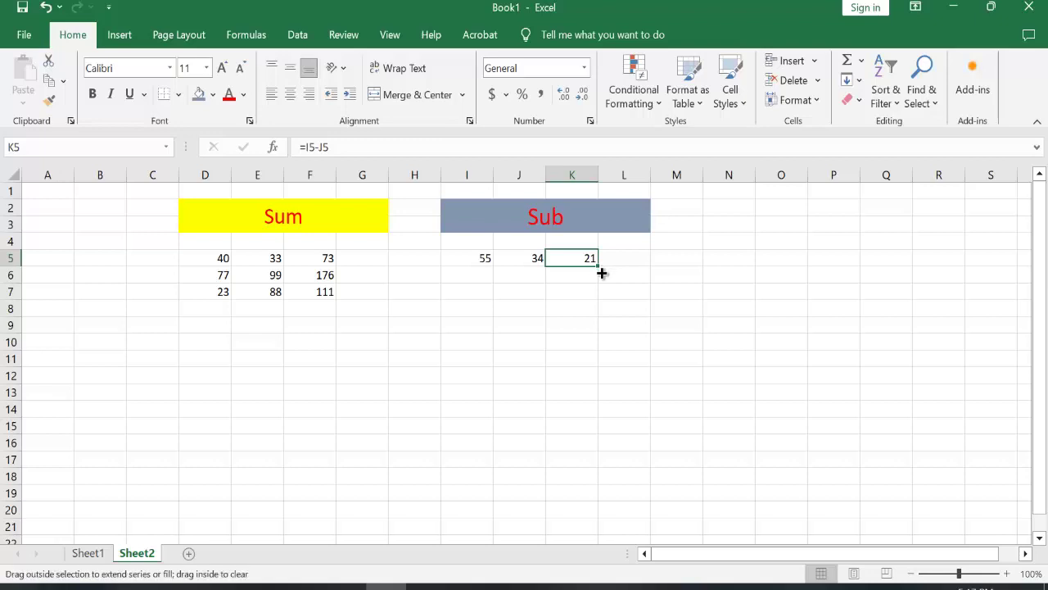
left_click_drag(602, 269, 601, 300)
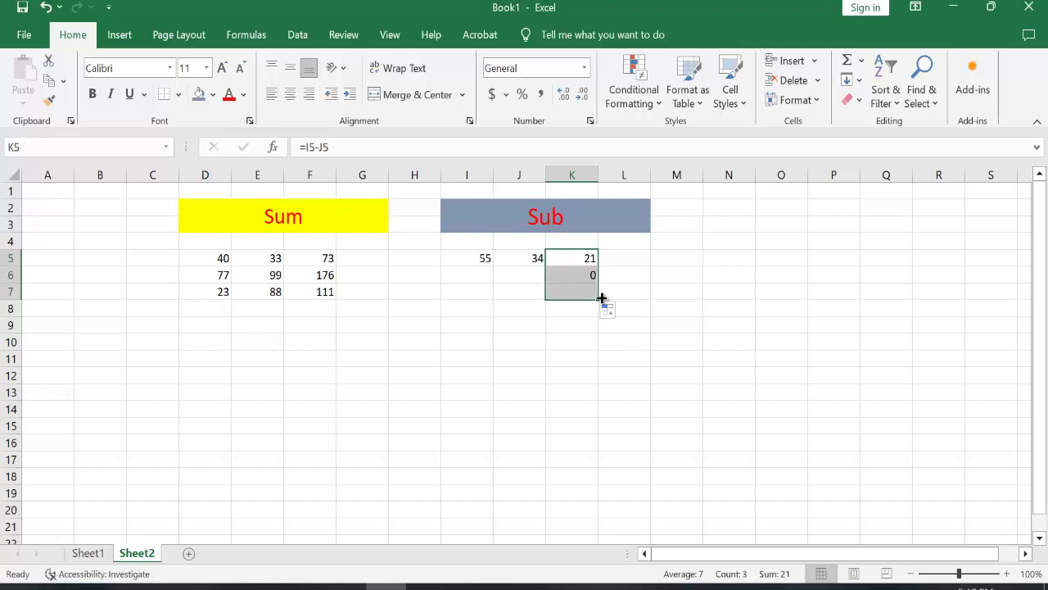
Enter the pairs 77/8 and 34/12 in rows 6 and 7, giving differences 69 and 22.
left_click(475, 276)
type("77")
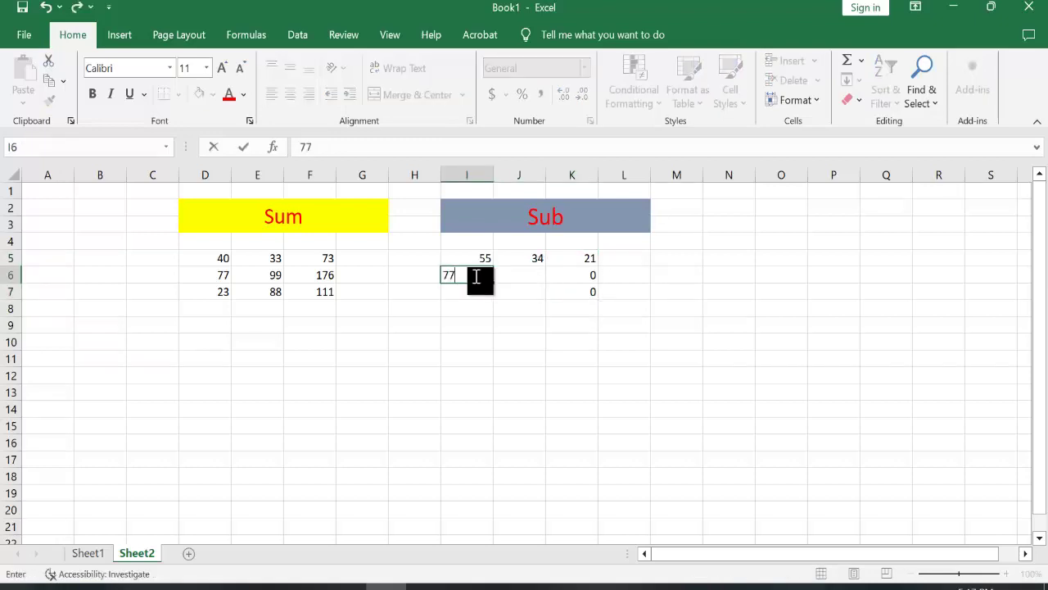
key("Tab")
type("8")
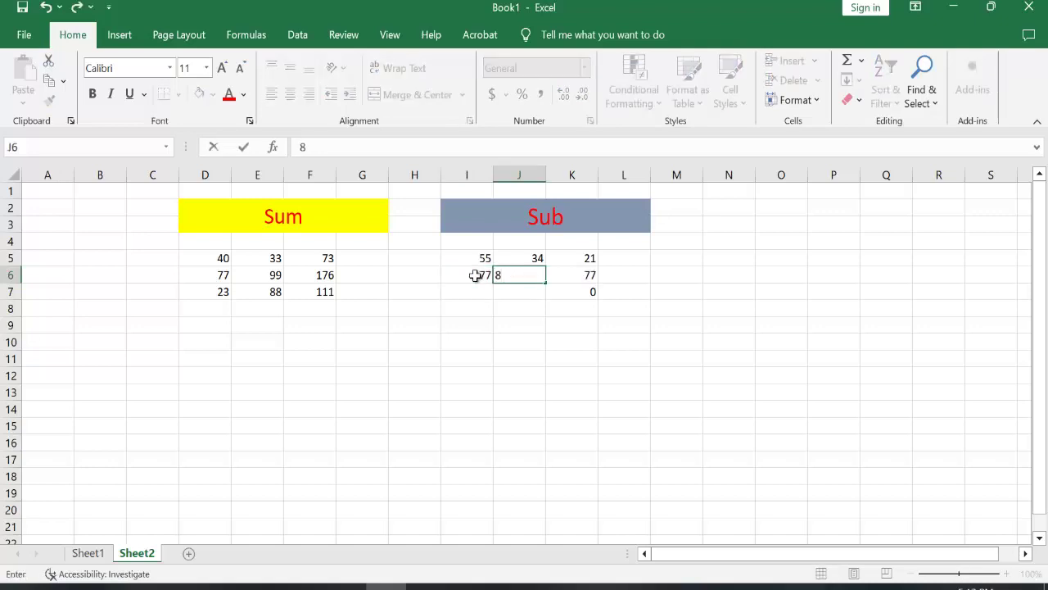
left_click(477, 293)
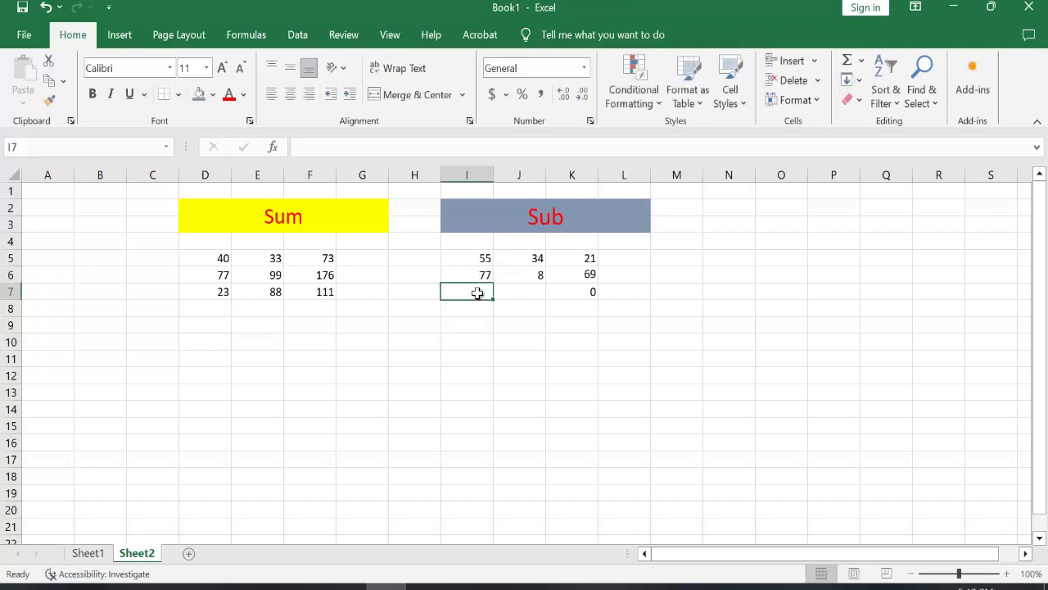
type("34")
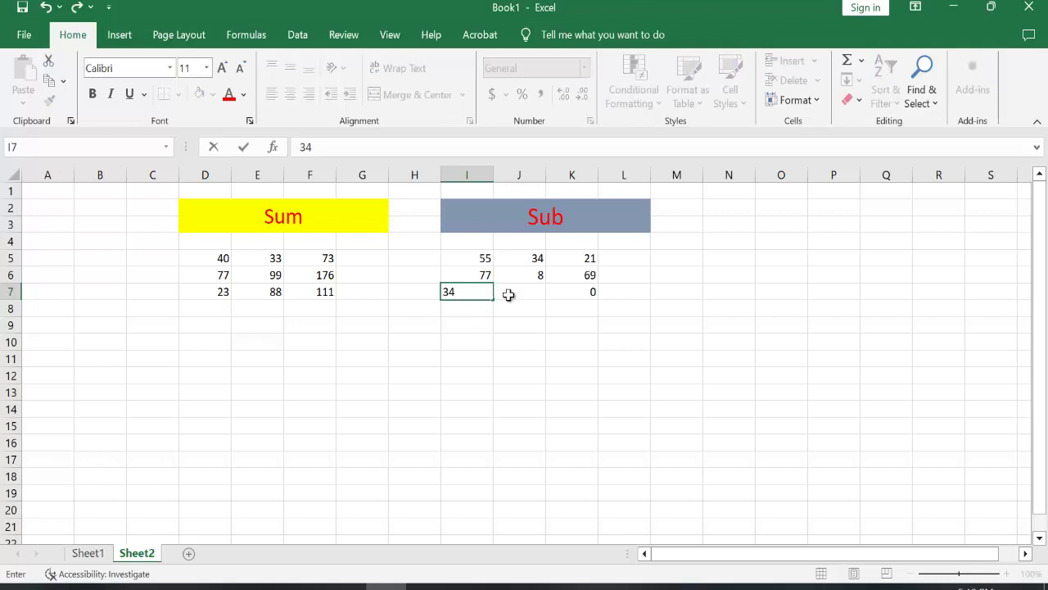
left_click(508, 291)
type("12")
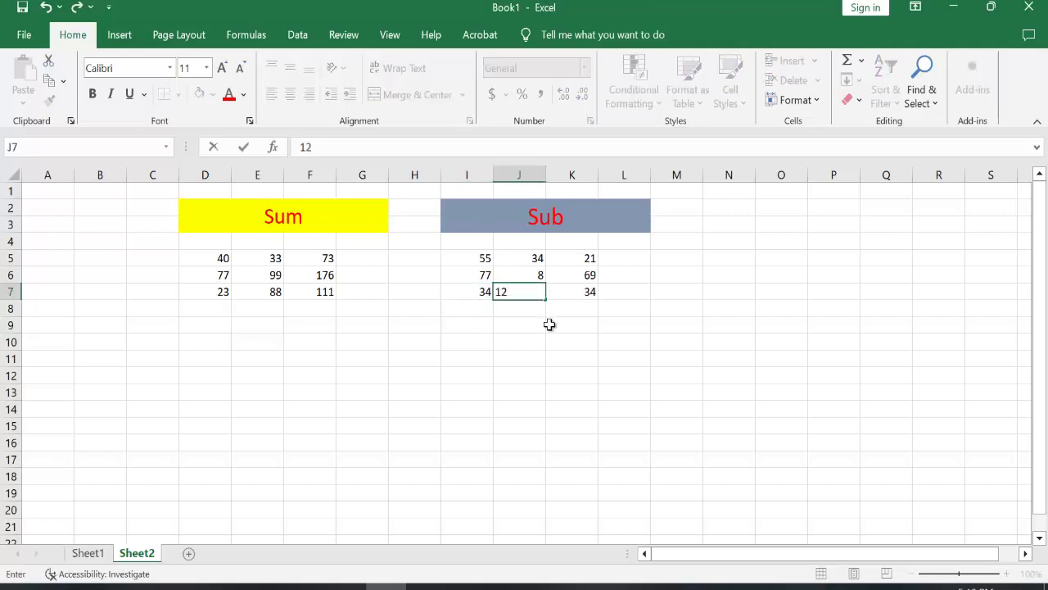
left_click(549, 324)
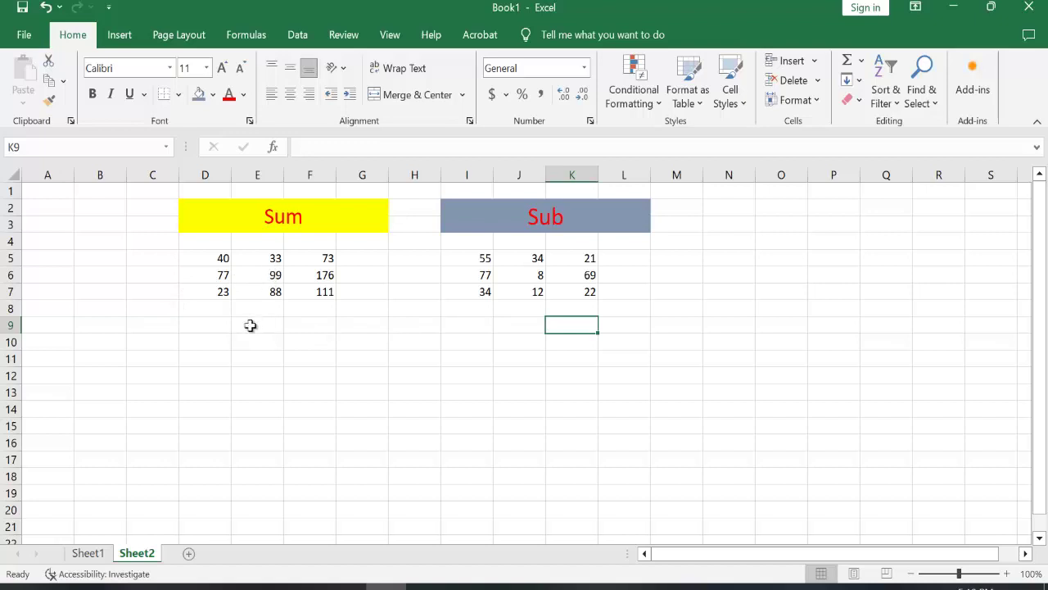
Enter 45 in B2 and 80 in A12, then put =B2+A12 in C15.
left_click(96, 209)
type("45")
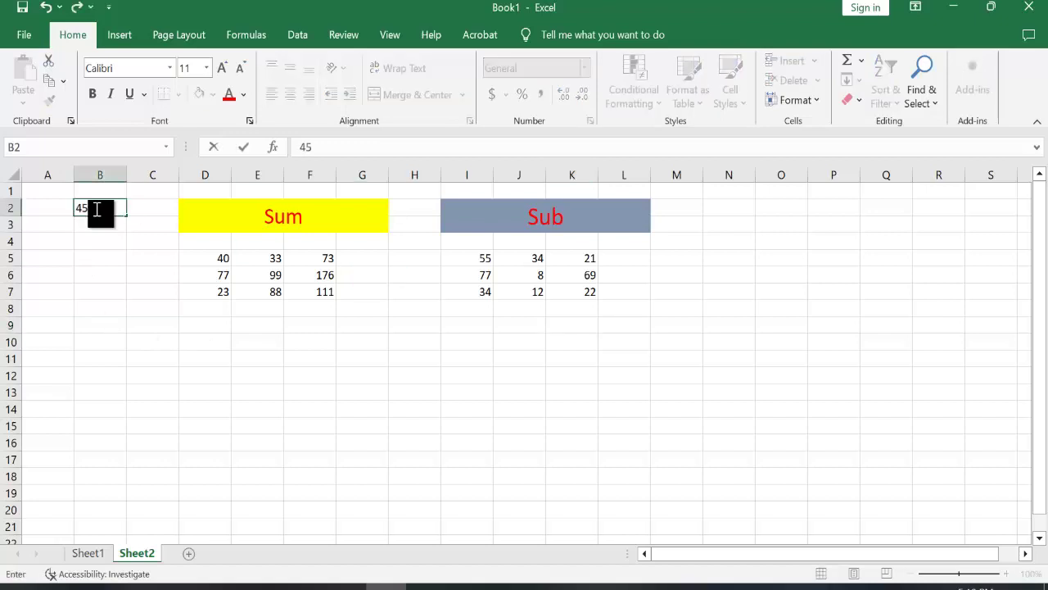
left_click(55, 376)
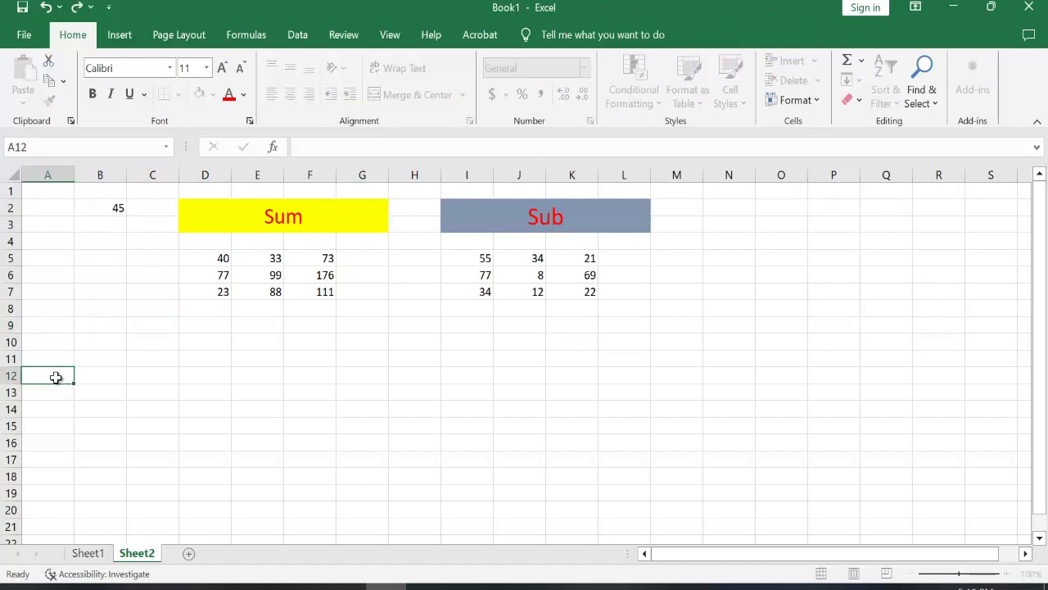
type("80")
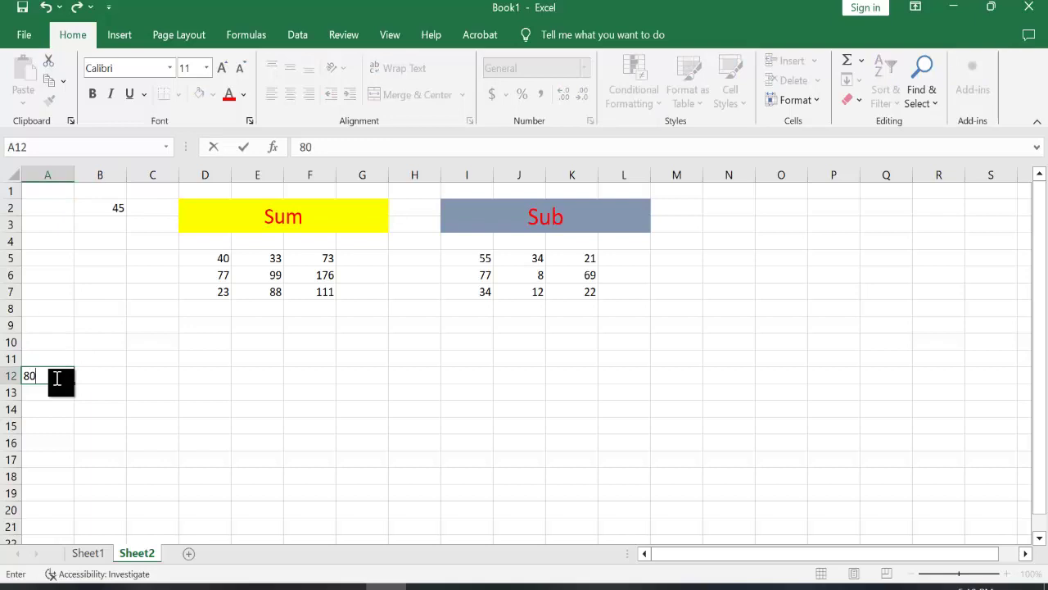
left_click(150, 429)
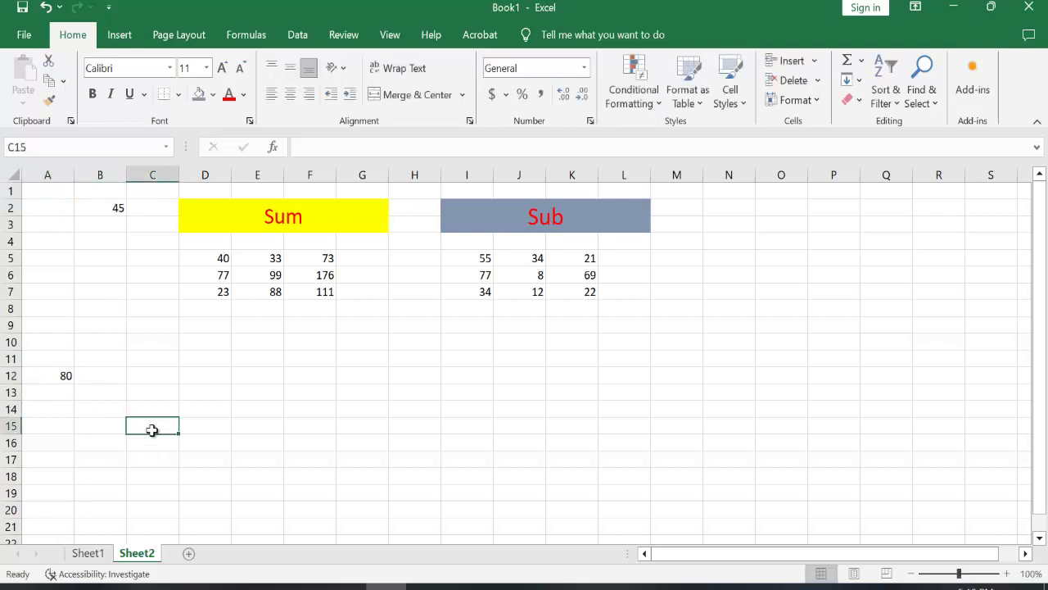
type("=")
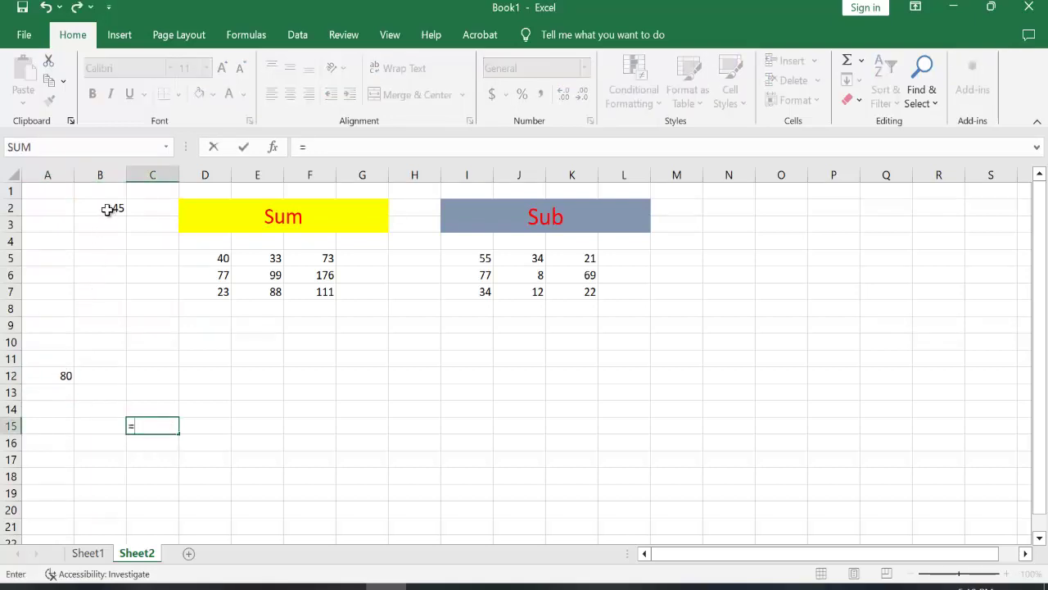
left_click(108, 210)
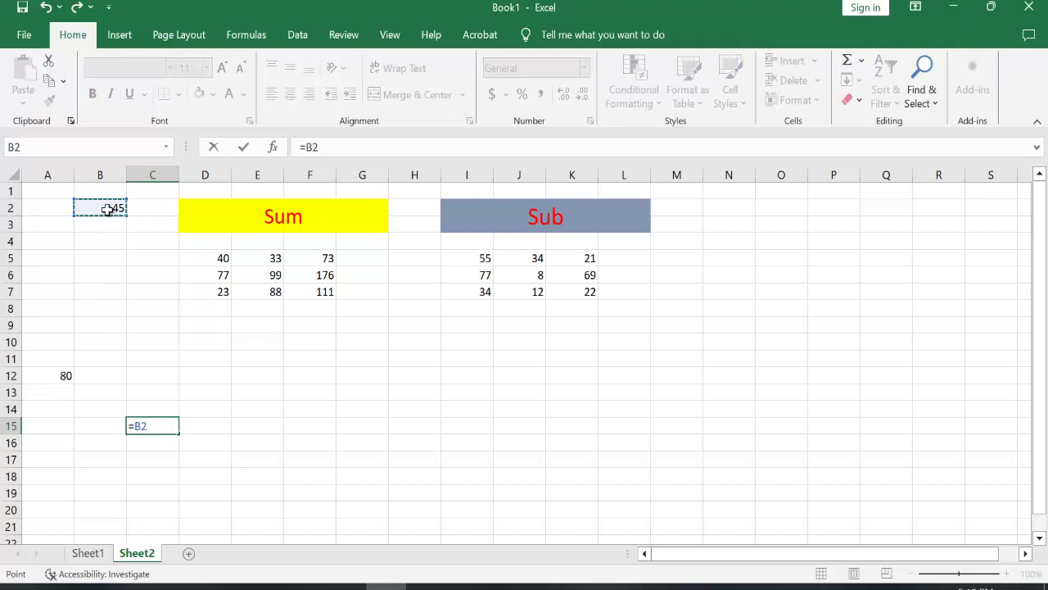
left_click(57, 375)
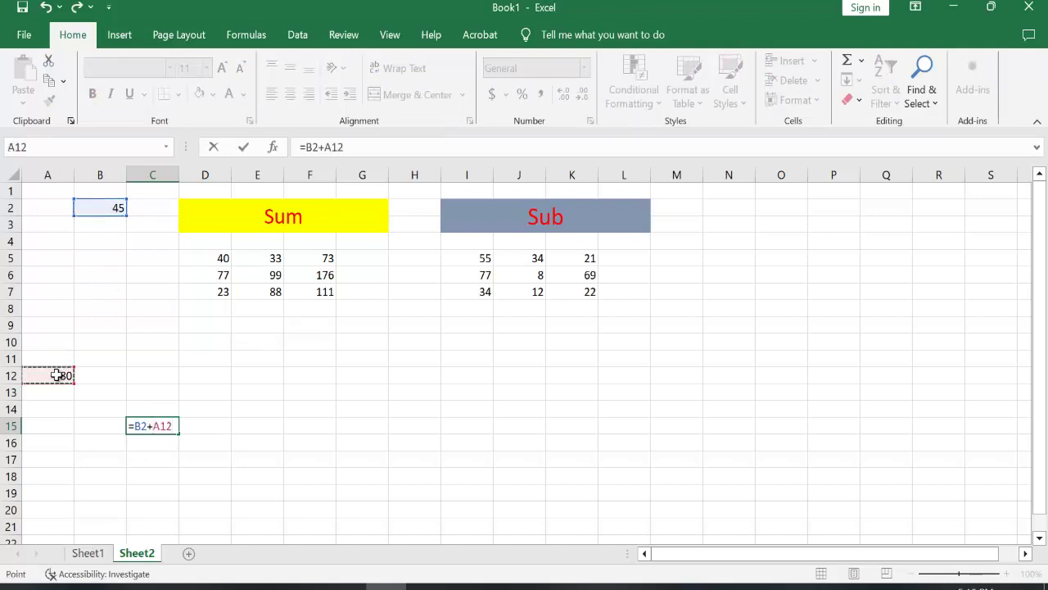
key("Return")
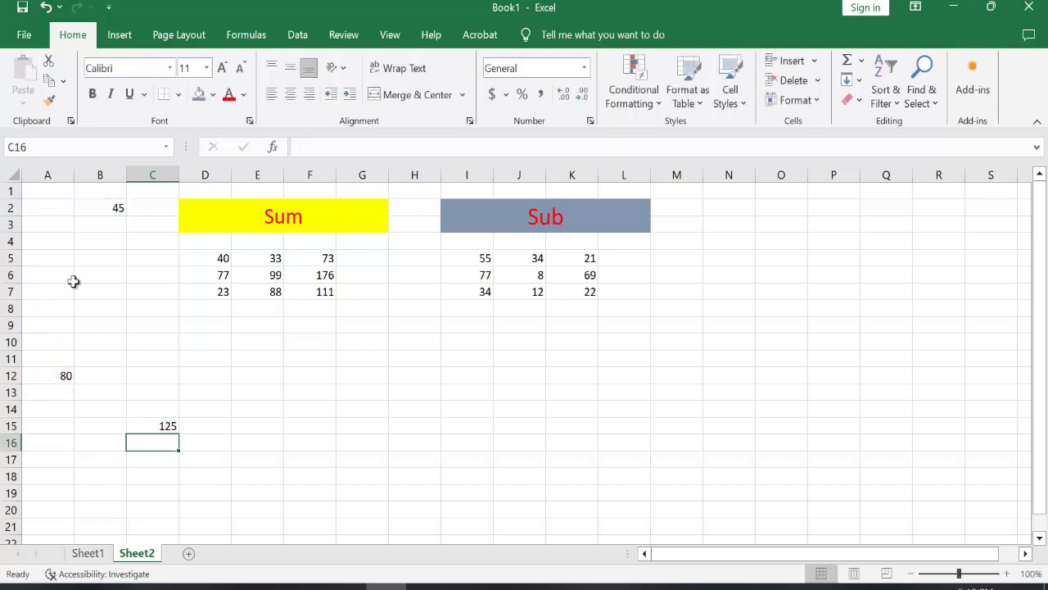
Change B2 to 90 to update the total, then clear the formula from C15.
left_click(104, 205)
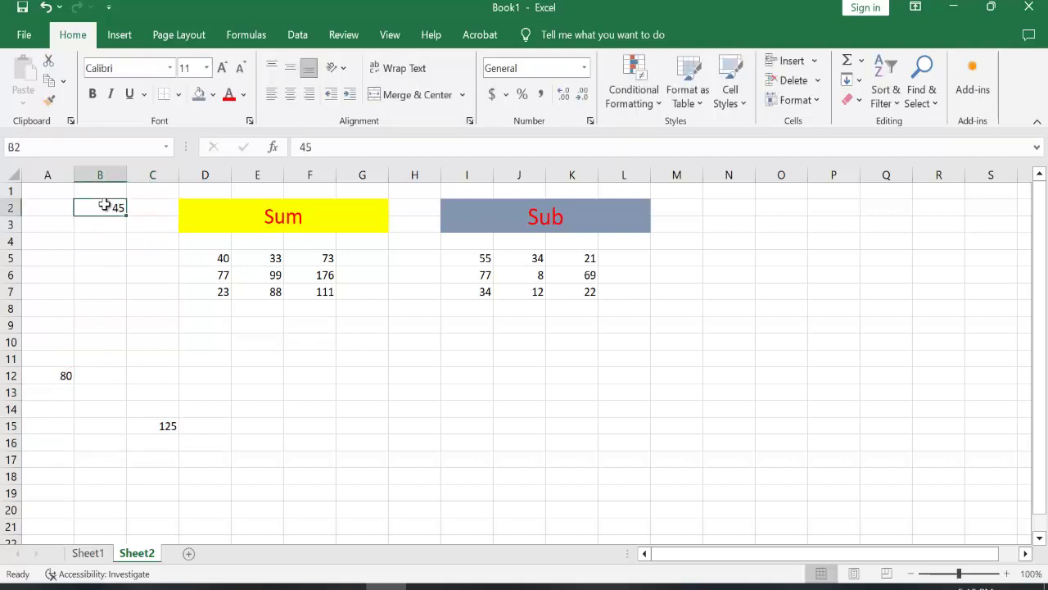
type("90")
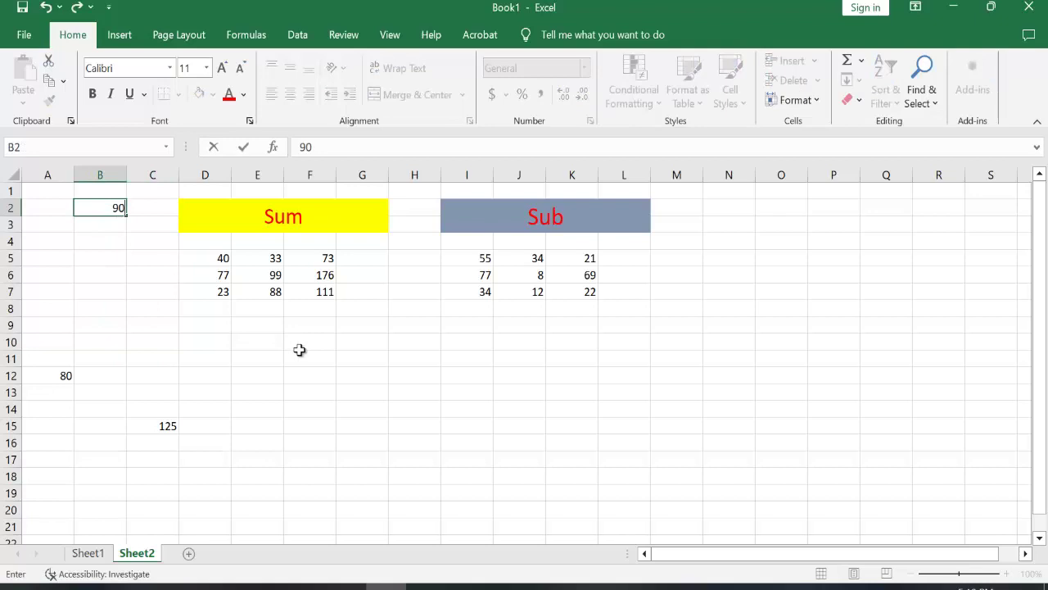
left_click(299, 351)
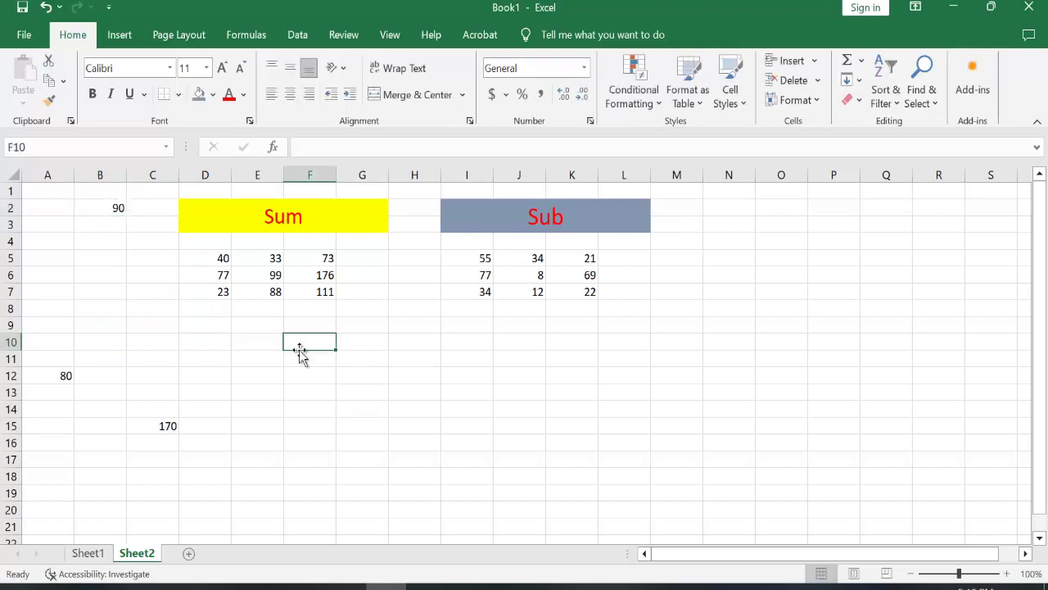
left_click(168, 427)
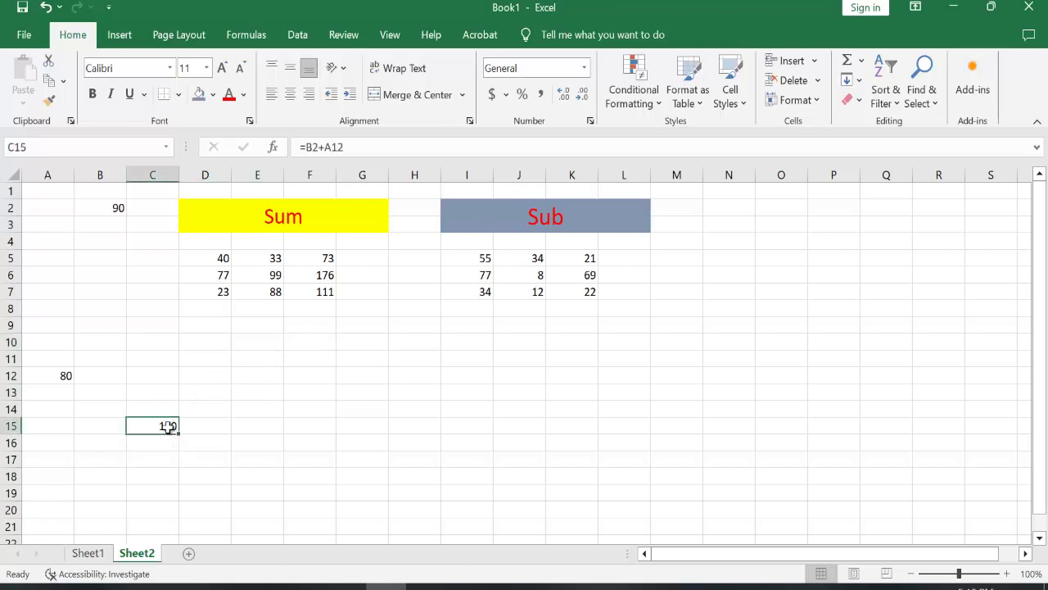
key("Delete")
Minimize the Excel workbook window so the Windows desktop shows.
left_click(117, 208)
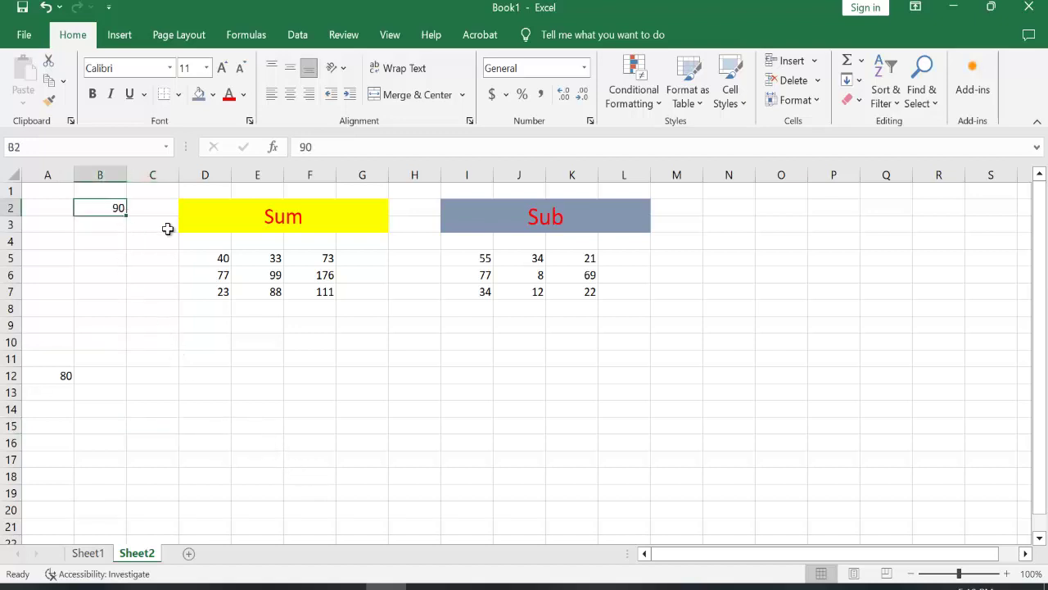
left_click(955, 14)
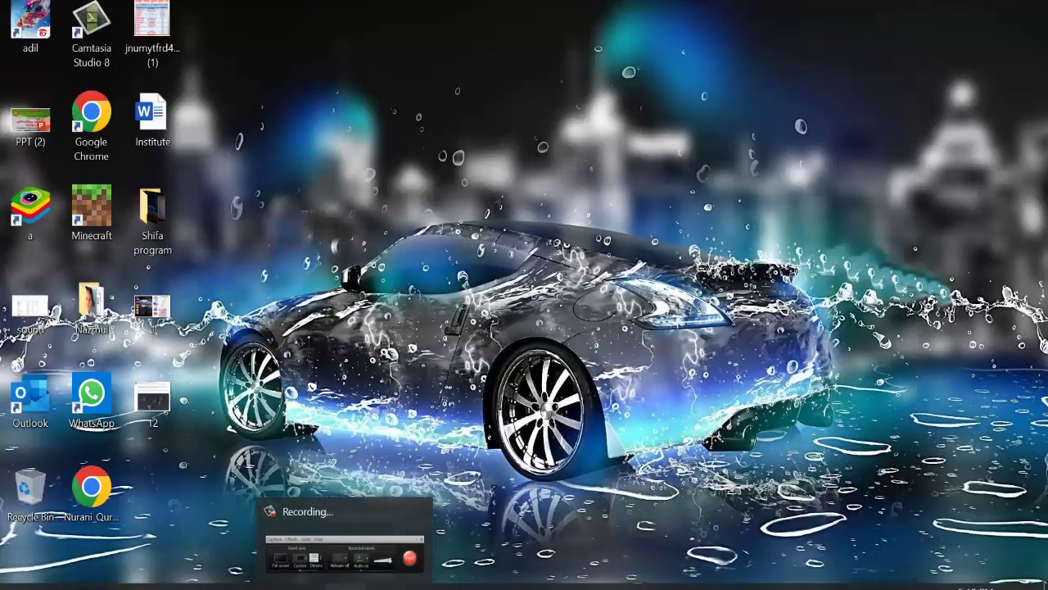
left_click(344, 583)
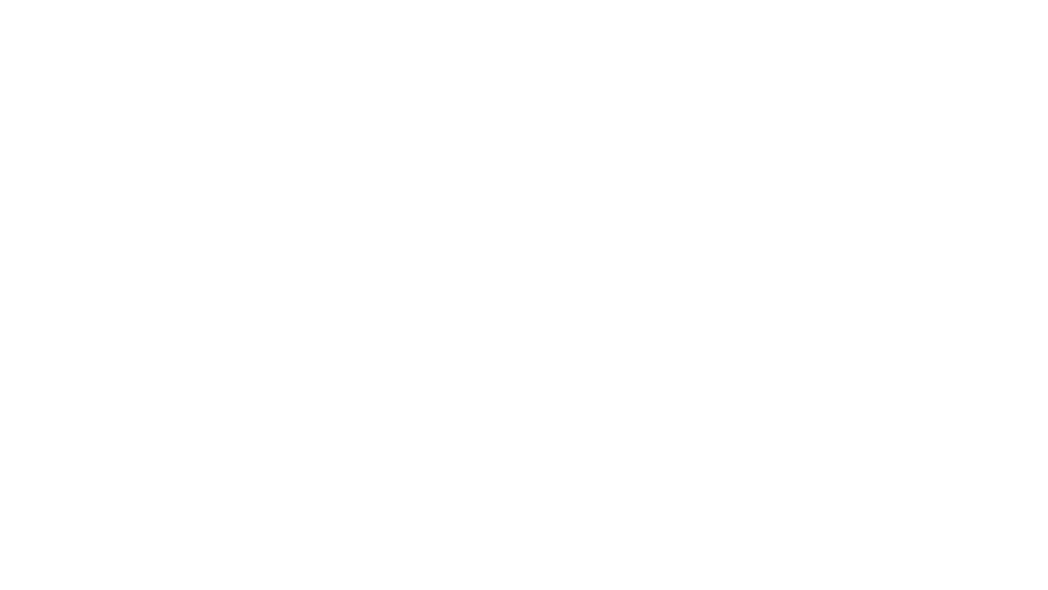